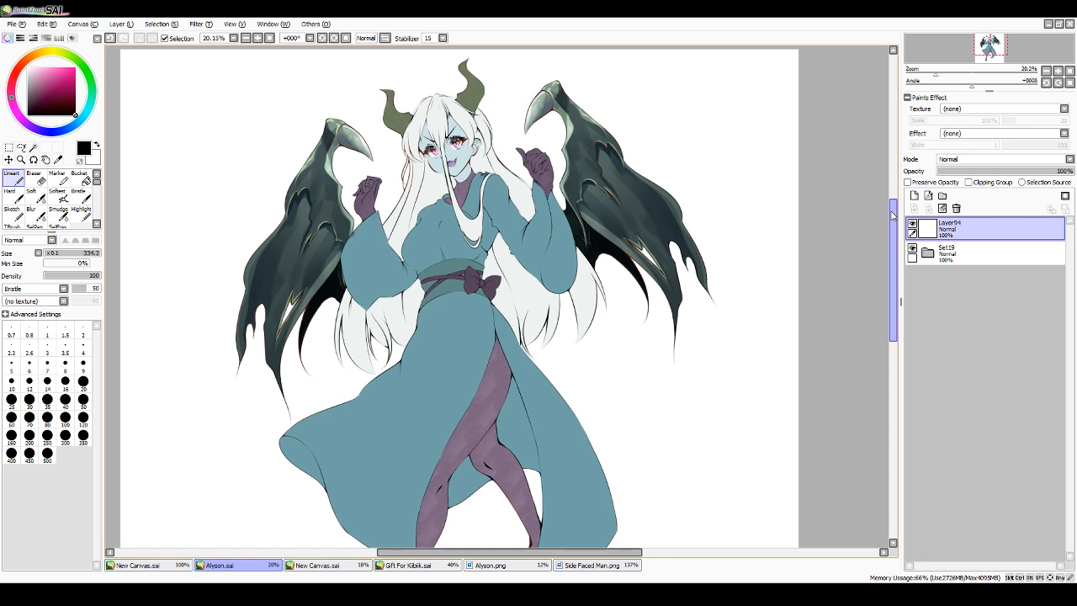
- Show the advanced brush settings, choose the Sketch brush and pick a muted dark blue as the drawing colour
{"action": "left_click", "coordinate": [38, 314]}
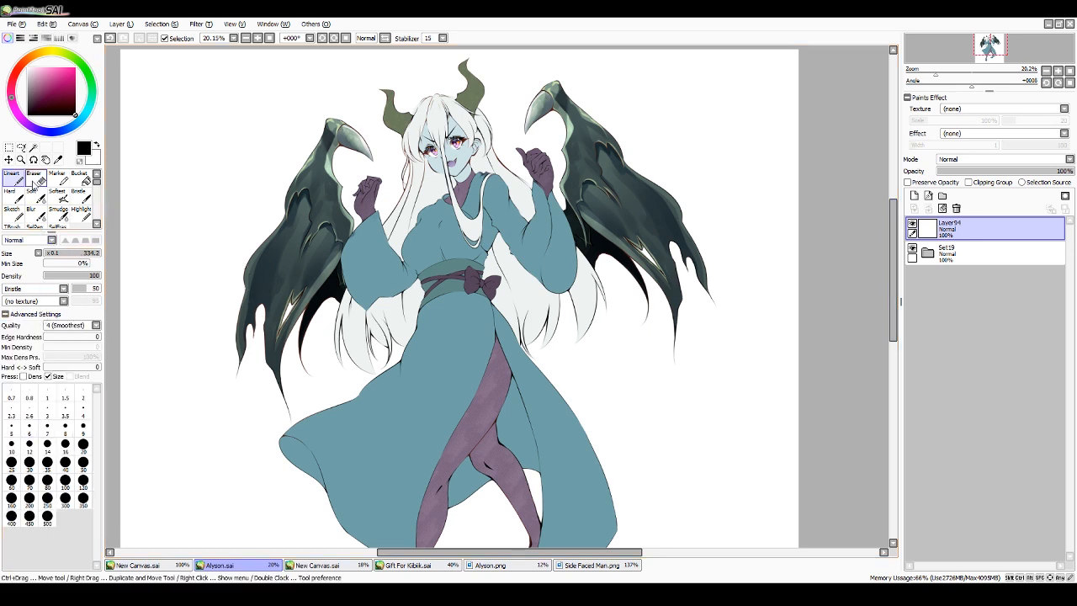
{"action": "left_click", "coordinate": [13, 210]}
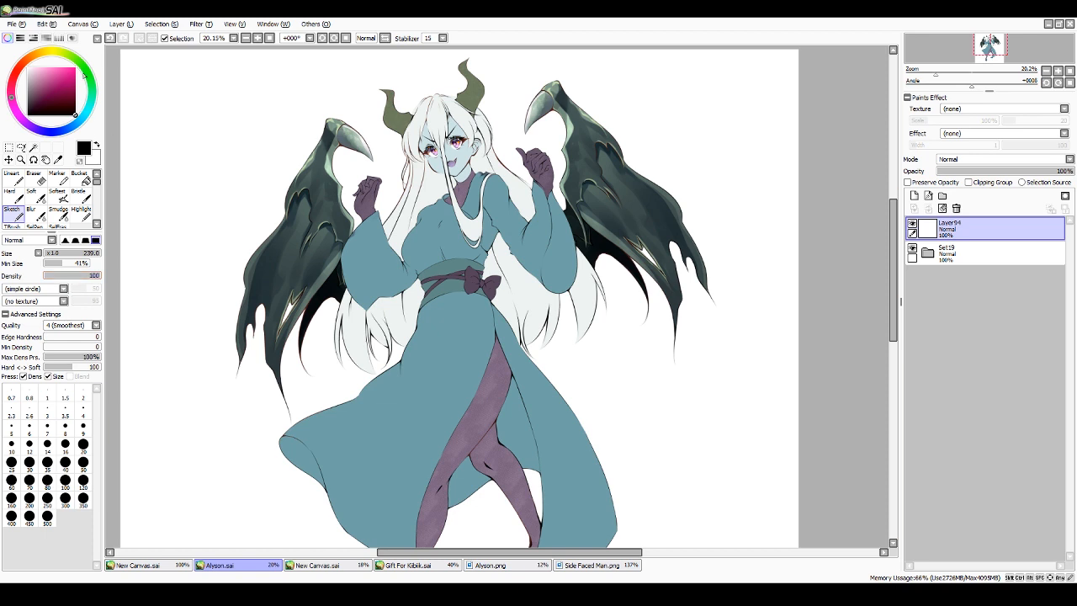
{"action": "left_click_drag", "start_coordinate": [79, 119], "coordinate": [50, 131]}
{"action": "left_click", "coordinate": [51, 96]}
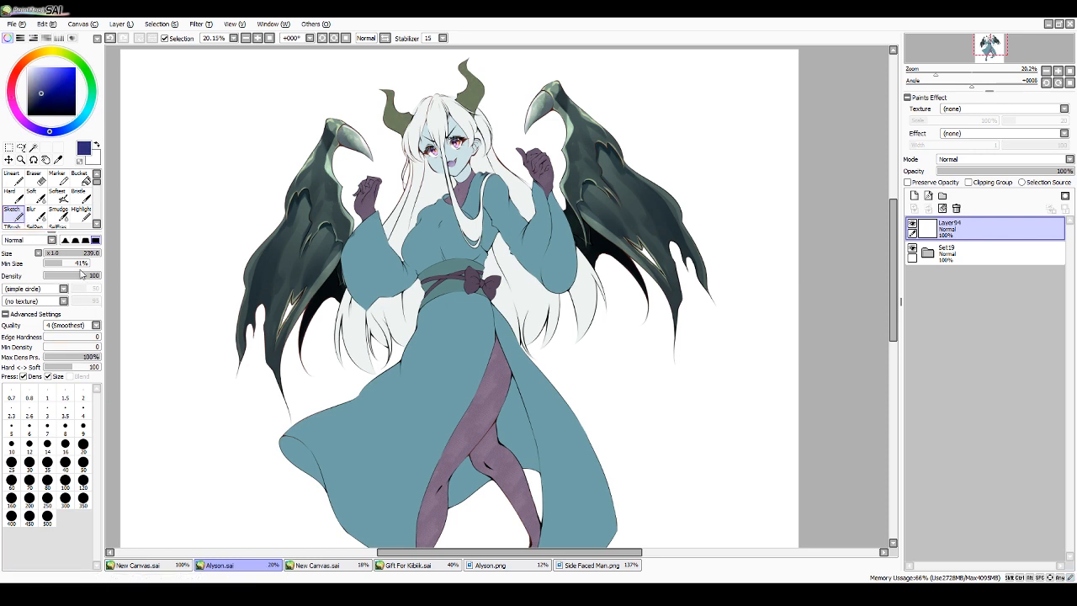
- Try long curved Sketch strokes in dark blue at brush size 34 on the empty area beside the wing
{"action": "left_click_drag", "start_coordinate": [936, 74], "coordinate": [946, 74]}
{"action": "left_click_drag", "start_coordinate": [956, 53], "coordinate": [946, 49]}
{"action": "left_click_drag", "start_coordinate": [373, 213], "coordinate": [365, 203]}
{"action": "left_click_drag", "start_coordinate": [367, 152], "coordinate": [345, 298]}
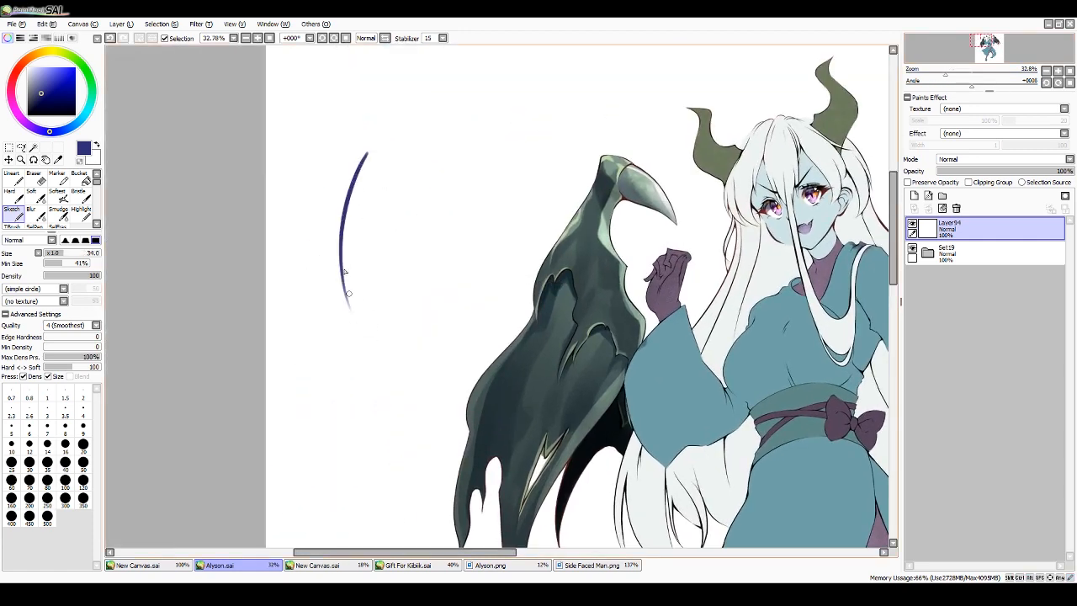
{"action": "mouse_move", "coordinate": [394, 338]}
{"action": "left_mouse_down"}
{"action": "mouse_move", "coordinate": [386, 248]}
{"action": "mouse_move", "coordinate": [464, 174]}
{"action": "left_mouse_up"}
{"action": "key", "text": "ctrl+z"}
{"action": "left_click_drag", "start_coordinate": [442, 308], "coordinate": [478, 143]}
{"action": "key", "text": "ctrl+z"}
{"action": "key", "text": "ctrl+z"}
- Sketch freehand loops and light squiggles in dark blue beside the wing, clearing the layer after each test
{"action": "left_click_drag", "start_coordinate": [365, 152], "coordinate": [348, 267]}
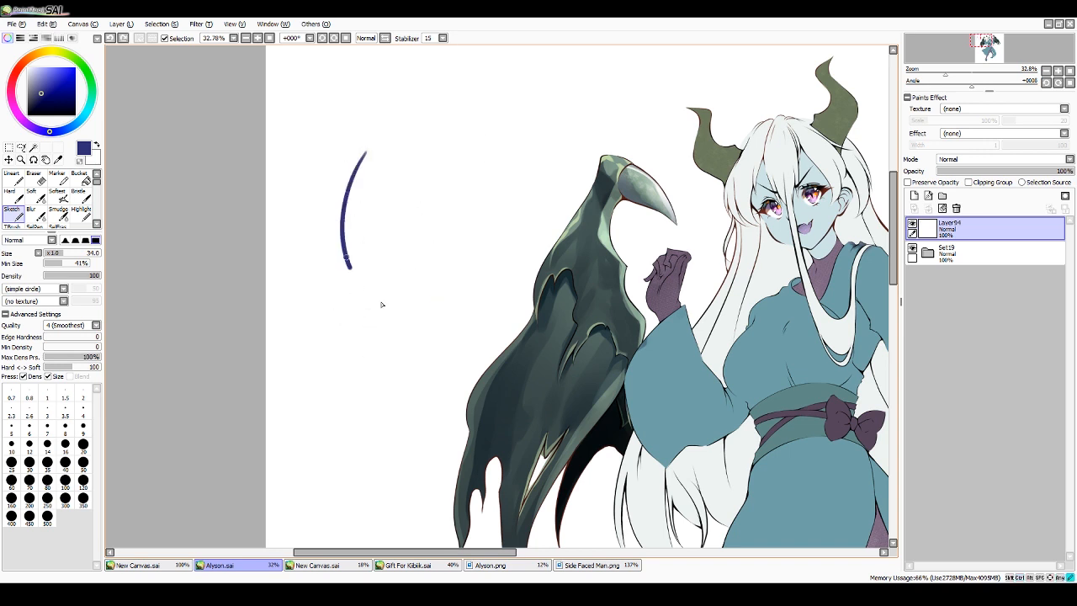
{"action": "left_click_drag", "start_coordinate": [381, 304], "coordinate": [497, 236]}
{"action": "key", "text": "ctrl+z"}
{"action": "mouse_move", "coordinate": [365, 152]}
{"action": "left_mouse_down"}
{"action": "mouse_move", "coordinate": [328, 265]}
{"action": "mouse_move", "coordinate": [458, 285]}
{"action": "mouse_move", "coordinate": [475, 170]}
{"action": "mouse_move", "coordinate": [517, 202]}
{"action": "mouse_move", "coordinate": [527, 251]}
{"action": "mouse_move", "coordinate": [551, 183]}
{"action": "mouse_move", "coordinate": [495, 107]}
{"action": "mouse_move", "coordinate": [542, 114]}
{"action": "mouse_move", "coordinate": [443, 103]}
{"action": "mouse_move", "coordinate": [407, 157]}
{"action": "mouse_move", "coordinate": [381, 228]}
{"action": "left_mouse_up"}
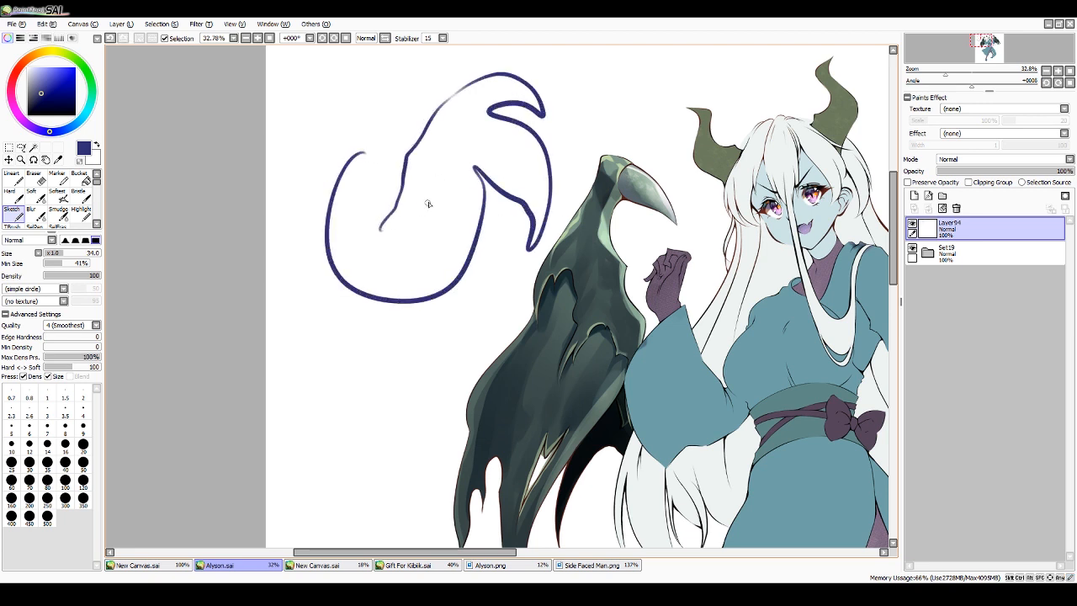
{"action": "left_click", "coordinate": [942, 208]}
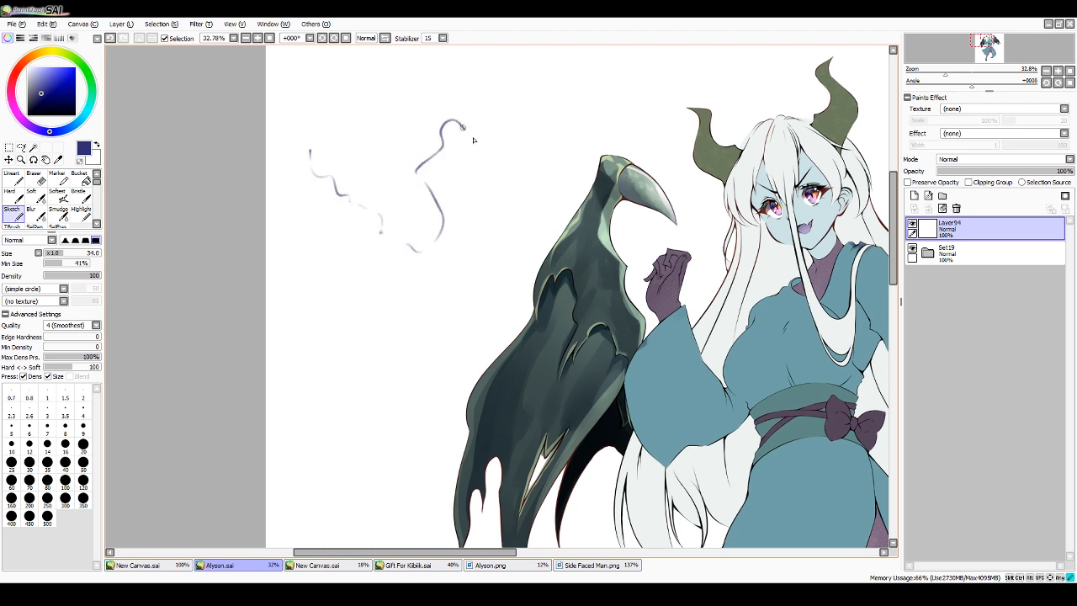
{"action": "left_click", "coordinate": [943, 208]}
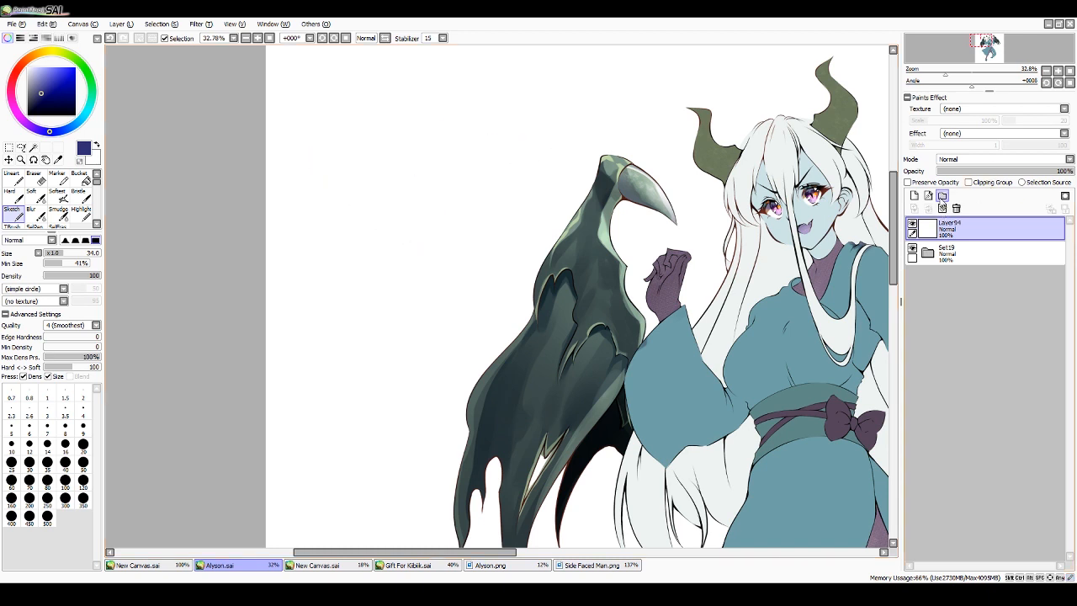
- Try two more Sketch strokes beside the wing, undo them and clear the layer
{"action": "left_click_drag", "start_coordinate": [356, 167], "coordinate": [418, 412]}
{"action": "key", "text": "ctrl+z"}
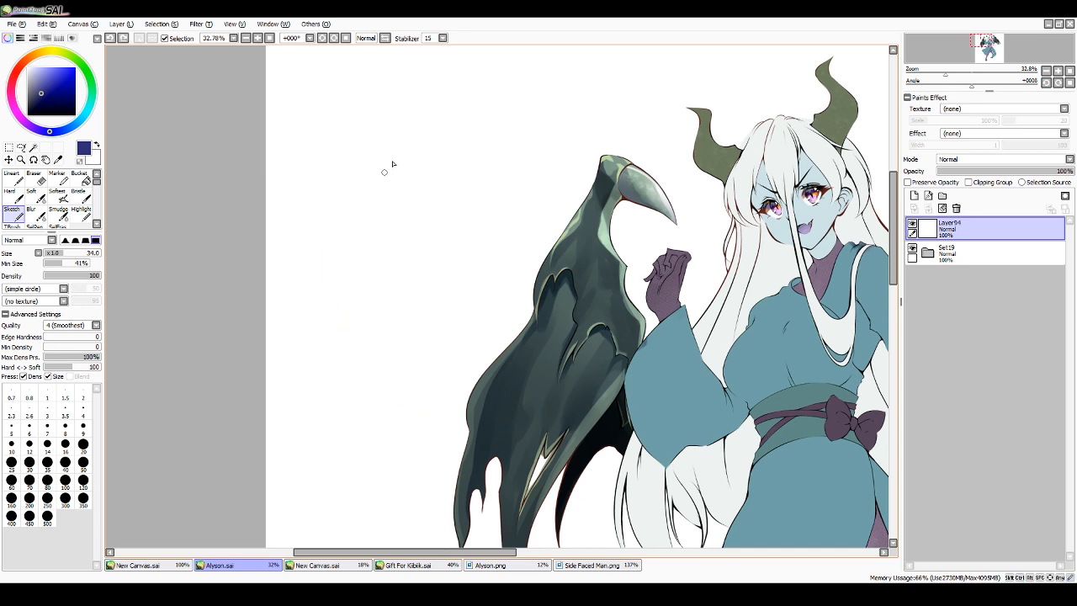
{"action": "mouse_move", "coordinate": [396, 159]}
{"action": "left_mouse_down"}
{"action": "mouse_move", "coordinate": [382, 287]}
{"action": "mouse_move", "coordinate": [454, 262]}
{"action": "mouse_move", "coordinate": [438, 157]}
{"action": "mouse_move", "coordinate": [425, 223]}
{"action": "mouse_move", "coordinate": [496, 212]}
{"action": "mouse_move", "coordinate": [441, 254]}
{"action": "mouse_move", "coordinate": [412, 161]}
{"action": "mouse_move", "coordinate": [448, 292]}
{"action": "left_mouse_up"}
{"action": "key", "text": "ctrl+z"}
{"action": "left_click", "coordinate": [942, 208]}
- Bring up Side Faced Man.png and examine its sketch-style linework up close
{"action": "left_click", "coordinate": [592, 565]}
{"action": "left_click_drag", "start_coordinate": [976, 74], "coordinate": [934, 70]}
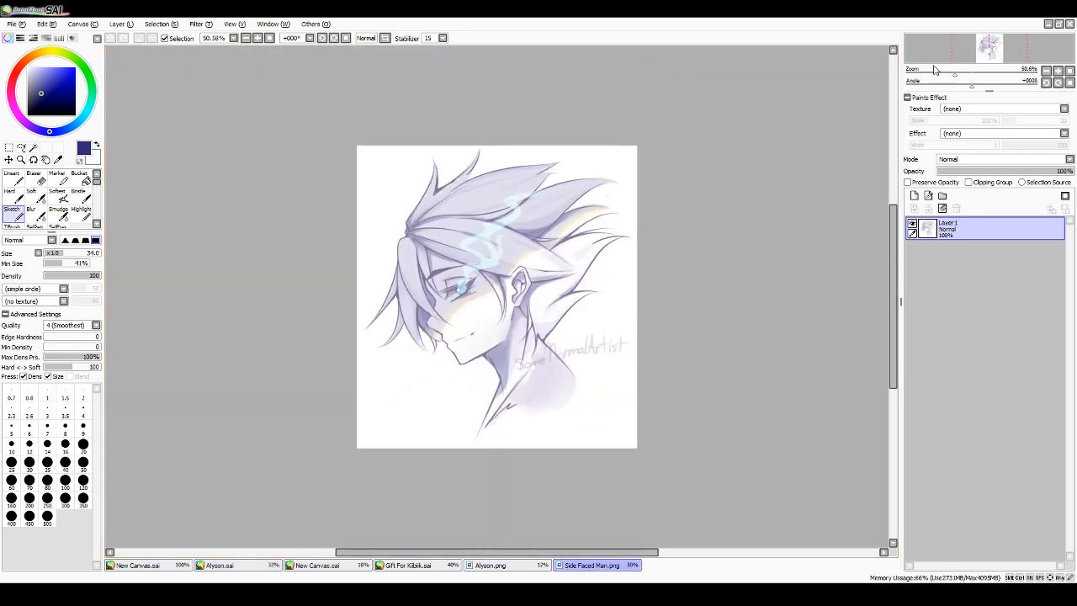
{"action": "left_click_drag", "start_coordinate": [954, 74], "coordinate": [969, 70]}
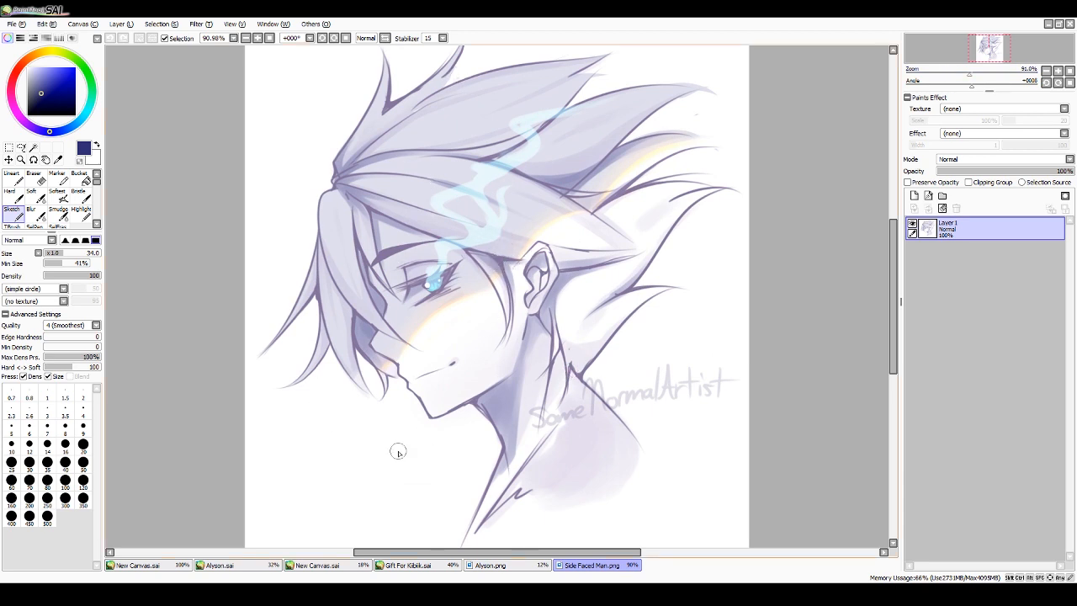
- Paint a thick dark blue blob with the Sketch brush under the "Sketch!" heading in the lettered New Canvas.sai
{"action": "left_click", "coordinate": [331, 567]}
{"action": "left_click_drag", "start_coordinate": [291, 329], "coordinate": [332, 320]}
{"action": "mouse_move", "coordinate": [309, 295]}
{"action": "left_mouse_down"}
{"action": "mouse_move", "coordinate": [301, 387]}
{"action": "mouse_move", "coordinate": [352, 337]}
{"action": "mouse_move", "coordinate": [321, 325]}
{"action": "mouse_move", "coordinate": [345, 353]}
{"action": "left_mouse_up"}
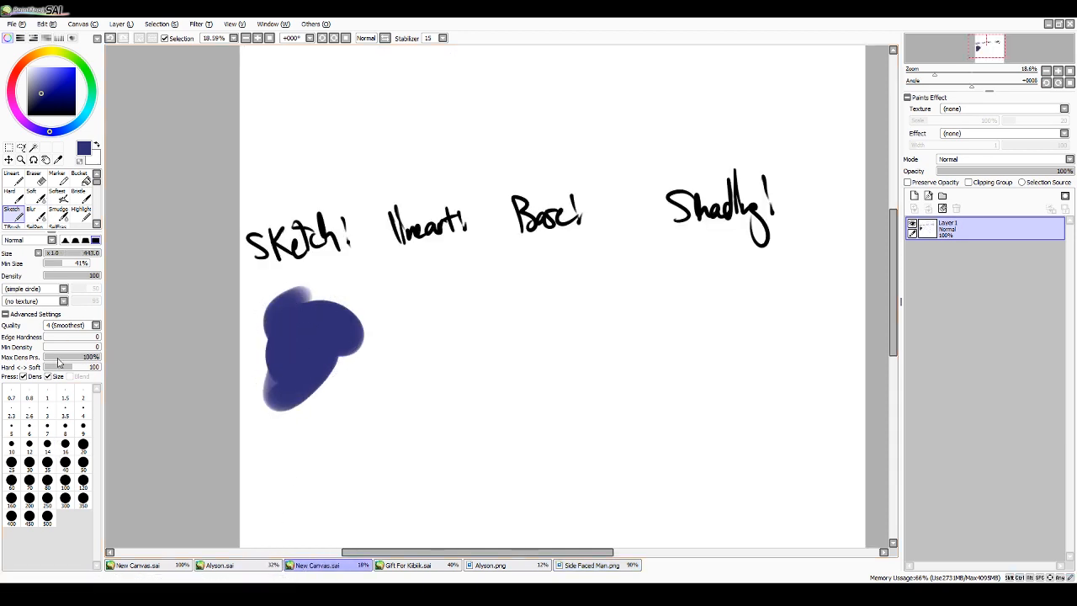
- Draw black squiggles under the "Lineart!" heading using the Lineart brush at size 500
{"action": "left_click", "coordinate": [13, 179]}
{"action": "left_click_drag", "start_coordinate": [62, 112], "coordinate": [68, 148]}
{"action": "left_click", "coordinate": [47, 517]}
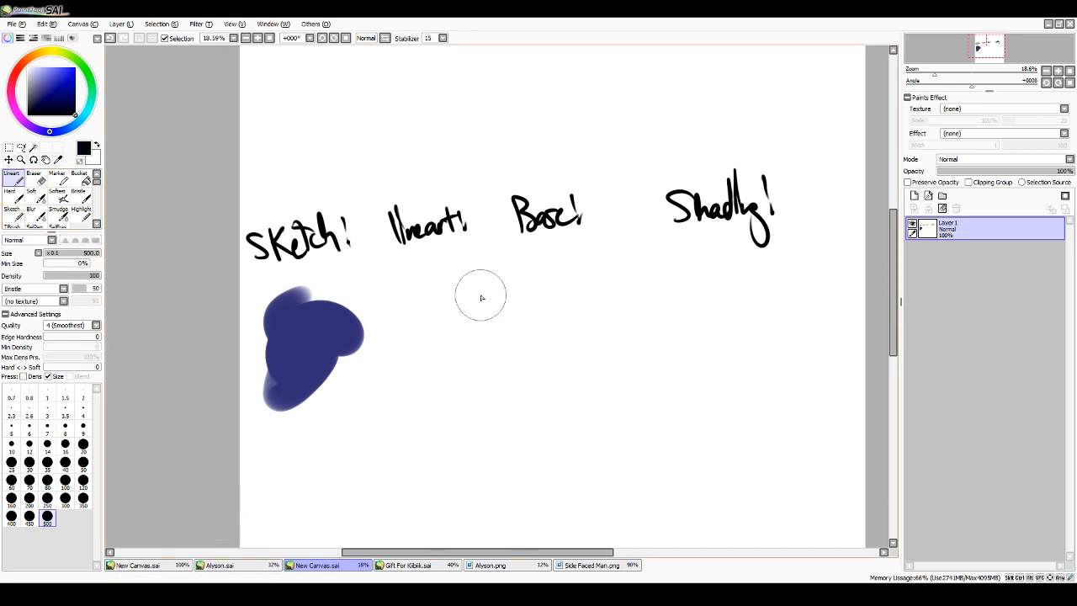
{"action": "mouse_move", "coordinate": [421, 268]}
{"action": "left_mouse_down"}
{"action": "mouse_move", "coordinate": [418, 317]}
{"action": "mouse_move", "coordinate": [455, 289]}
{"action": "mouse_move", "coordinate": [455, 260]}
{"action": "mouse_move", "coordinate": [472, 300]}
{"action": "mouse_move", "coordinate": [469, 322]}
{"action": "mouse_move", "coordinate": [459, 304]}
{"action": "mouse_move", "coordinate": [456, 314]}
{"action": "mouse_move", "coordinate": [471, 330]}
{"action": "mouse_move", "coordinate": [501, 308]}
{"action": "left_mouse_up"}
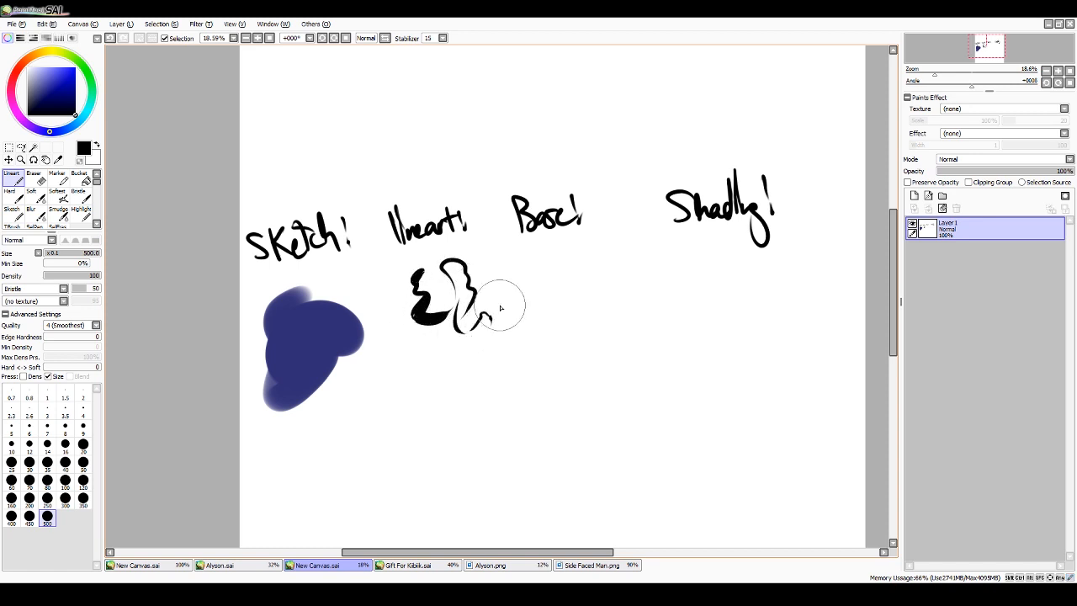
- Open the Gift For Kibik.sai drawing and examine the face and hair linework up close
{"action": "left_click", "coordinate": [443, 567]}
{"action": "left_click_drag", "start_coordinate": [951, 73], "coordinate": [947, 75]}
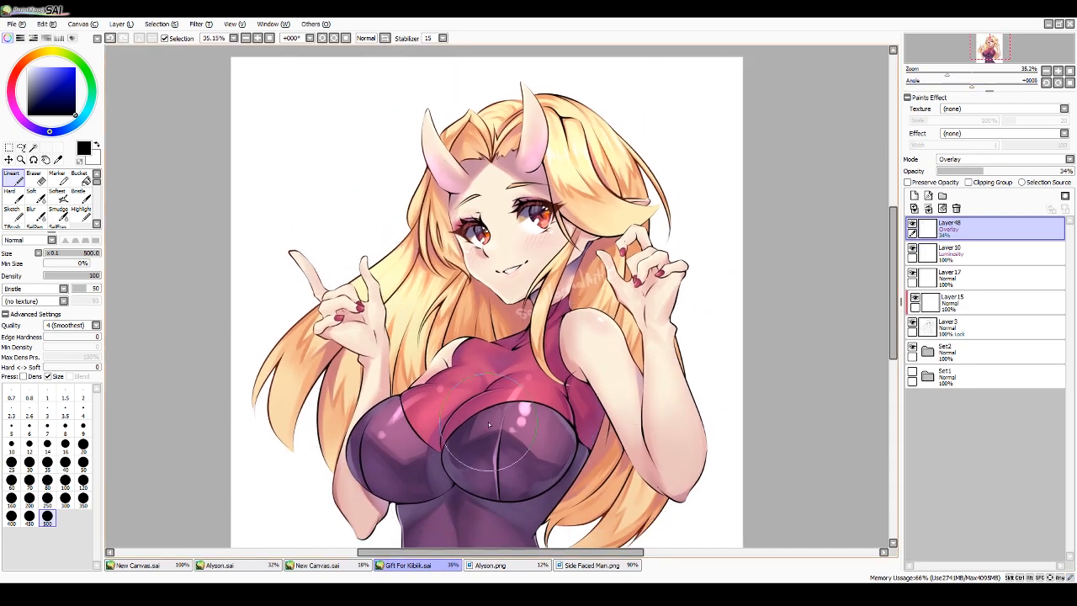
{"action": "left_click_drag", "start_coordinate": [947, 75], "coordinate": [987, 48]}
- Add a new layer and draw tapered black Lineart strokes at brush size 66.4 in the blank area beside the hair
{"action": "left_click_drag", "start_coordinate": [325, 192], "coordinate": [262, 190]}
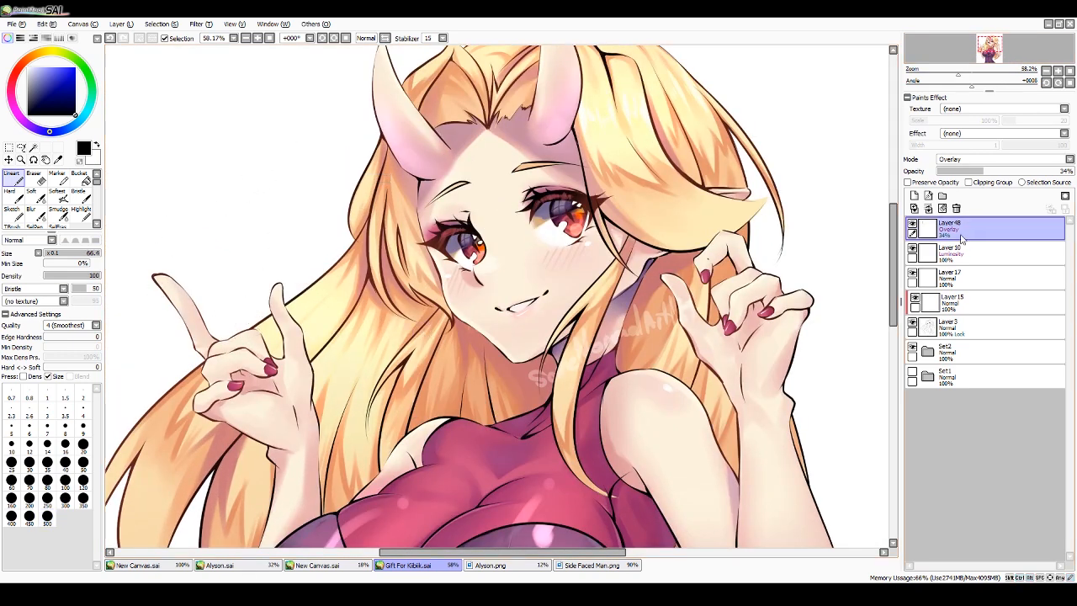
{"action": "left_click", "coordinate": [914, 195]}
{"action": "left_click_drag", "start_coordinate": [260, 88], "coordinate": [154, 274]}
{"action": "key", "text": "ctrl+z"}
{"action": "mouse_move", "coordinate": [275, 68]}
{"action": "left_mouse_down"}
{"action": "mouse_move", "coordinate": [212, 165]}
{"action": "mouse_move", "coordinate": [190, 229]}
{"action": "left_mouse_up"}
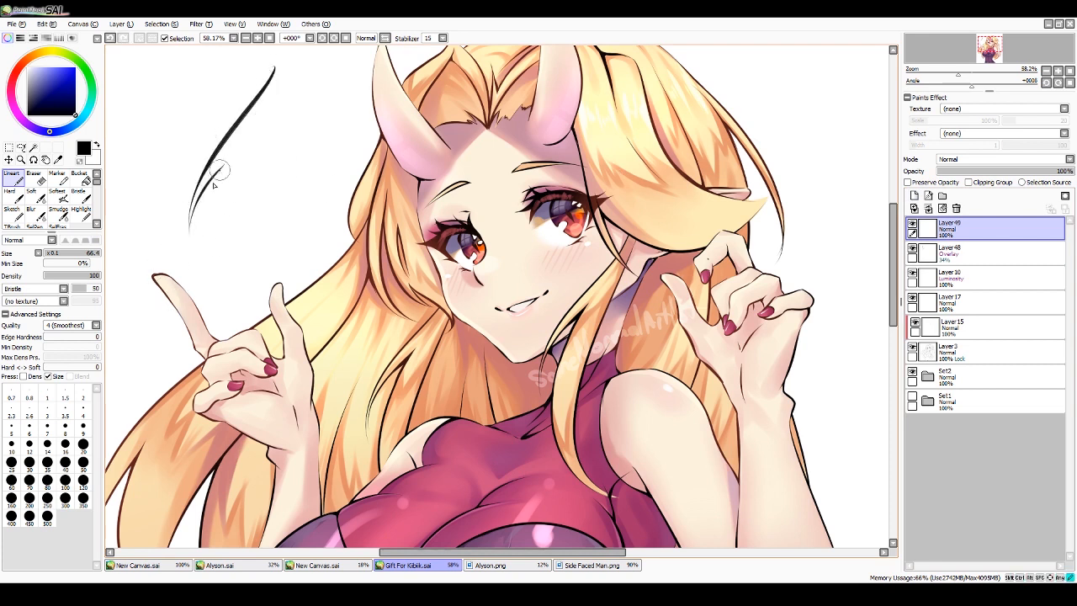
{"action": "left_click_drag", "start_coordinate": [217, 168], "coordinate": [227, 268]}
{"action": "left_click_drag", "start_coordinate": [281, 84], "coordinate": [220, 261]}
{"action": "left_click_drag", "start_coordinate": [224, 166], "coordinate": [202, 210]}
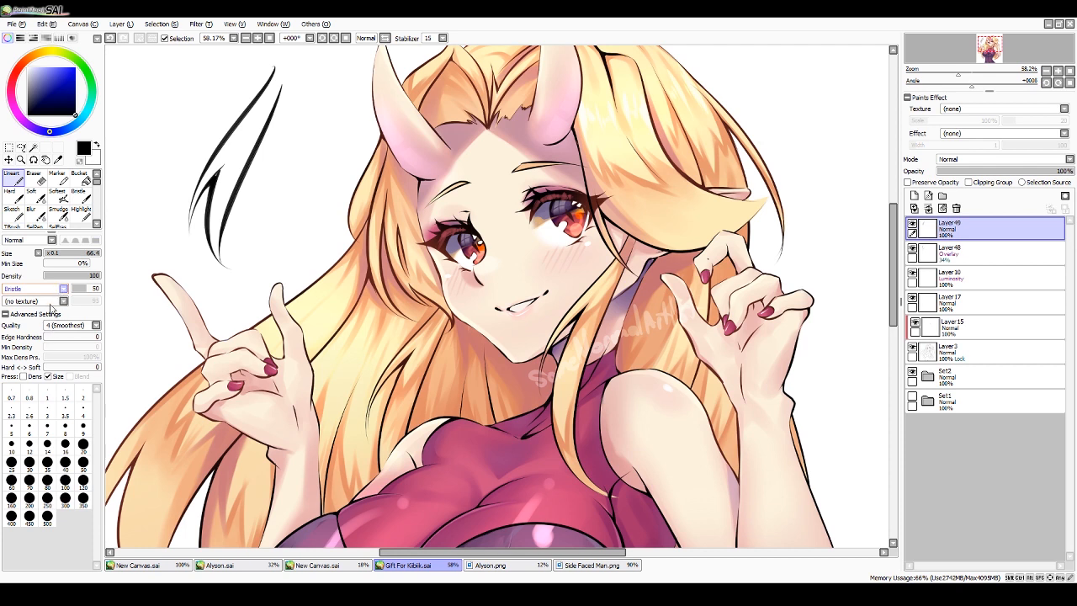
- Try extra Lineart strokes beside the hair, including a dense black scribble at brush size 477.3, and undo them
{"action": "left_click_drag", "start_coordinate": [166, 185], "coordinate": [221, 187]}
{"action": "mouse_move", "coordinate": [128, 89]}
{"action": "left_mouse_down"}
{"action": "mouse_move", "coordinate": [168, 236]}
{"action": "mouse_move", "coordinate": [147, 160]}
{"action": "mouse_move", "coordinate": [140, 240]}
{"action": "left_mouse_up"}
{"action": "key", "text": "ctrl+z"}
{"action": "key", "text": "ctrl+z"}
{"action": "mouse_move", "coordinate": [178, 82]}
{"action": "left_mouse_down"}
{"action": "mouse_move", "coordinate": [155, 180]}
{"action": "mouse_move", "coordinate": [122, 207]}
{"action": "mouse_move", "coordinate": [120, 286]}
{"action": "mouse_move", "coordinate": [127, 351]}
{"action": "mouse_move", "coordinate": [185, 393]}
{"action": "mouse_move", "coordinate": [296, 332]}
{"action": "mouse_move", "coordinate": [543, 313]}
{"action": "mouse_move", "coordinate": [724, 345]}
{"action": "left_mouse_up"}
{"action": "key", "text": "ctrl+z"}
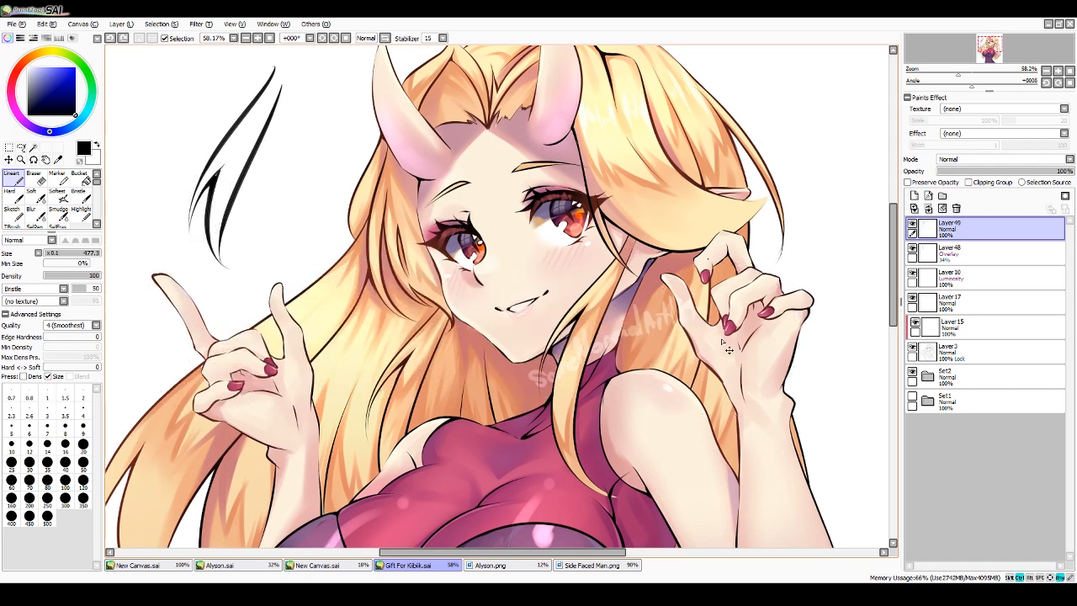
{"action": "mouse_move", "coordinate": [288, 168]}
{"action": "left_mouse_down"}
{"action": "mouse_move", "coordinate": [245, 269]}
{"action": "mouse_move", "coordinate": [252, 312]}
{"action": "left_mouse_up"}
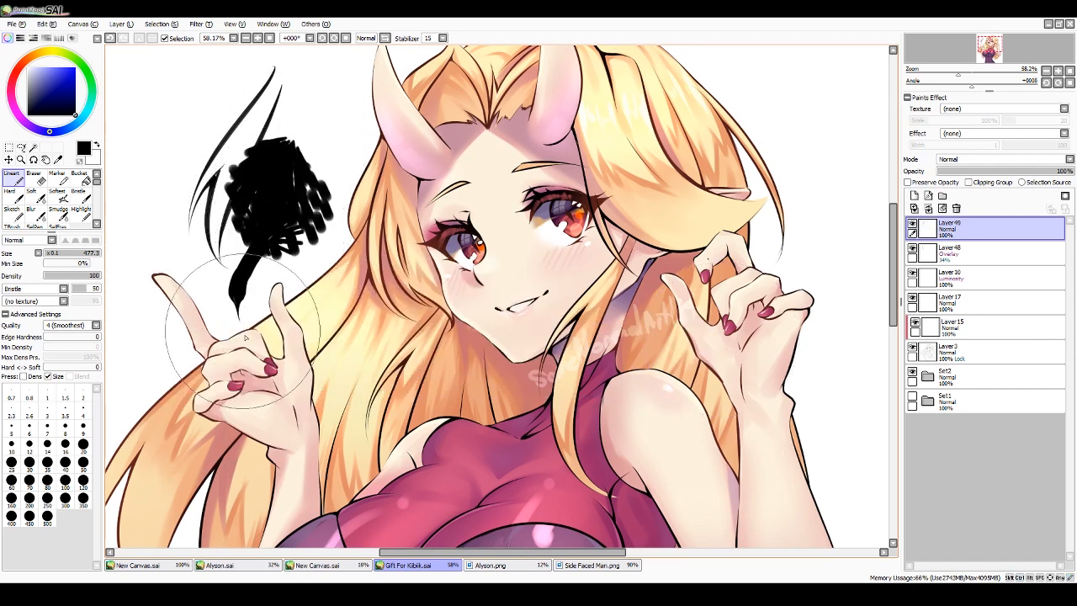
{"action": "key", "text": "ctrl+z"}
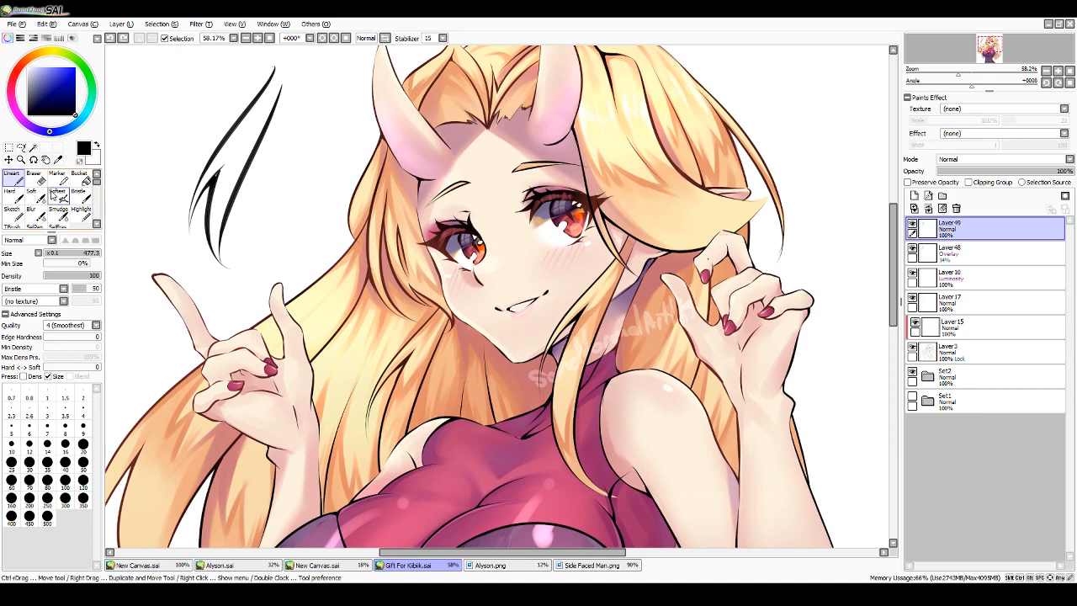
- Look over the whole Gift For Kibik drawing, then return to the lettered canvas and choose the Sketch brush
{"action": "left_click_drag", "start_coordinate": [958, 74], "coordinate": [970, 74]}
{"action": "mouse_move", "coordinate": [980, 47]}
{"action": "left_mouse_down"}
{"action": "mouse_move", "coordinate": [960, 76]}
{"action": "mouse_move", "coordinate": [943, 76]}
{"action": "left_mouse_up"}
{"action": "left_click", "coordinate": [953, 49]}
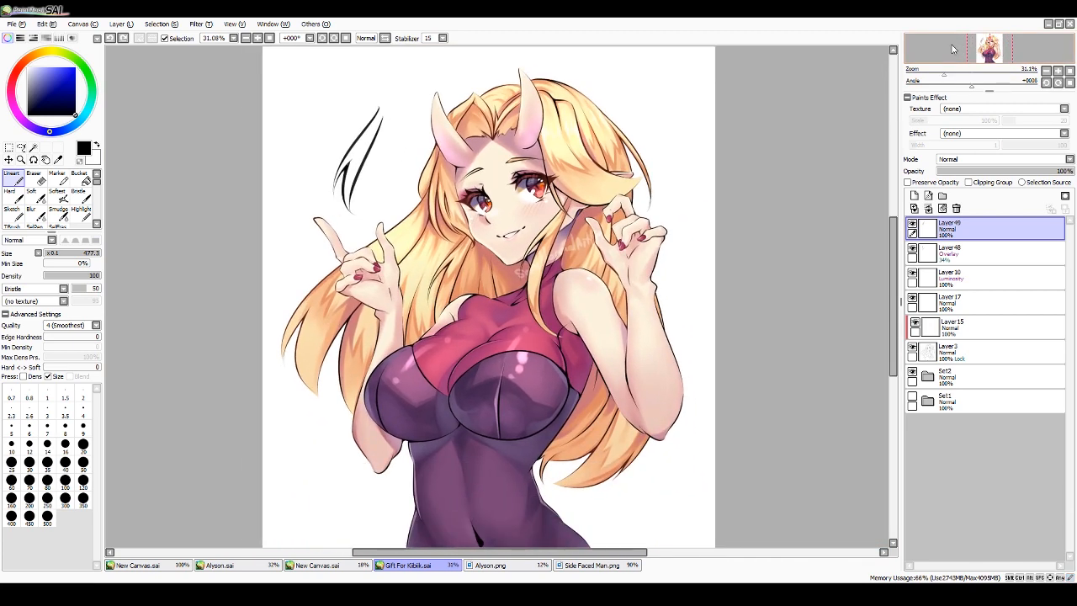
{"action": "left_click", "coordinate": [337, 564]}
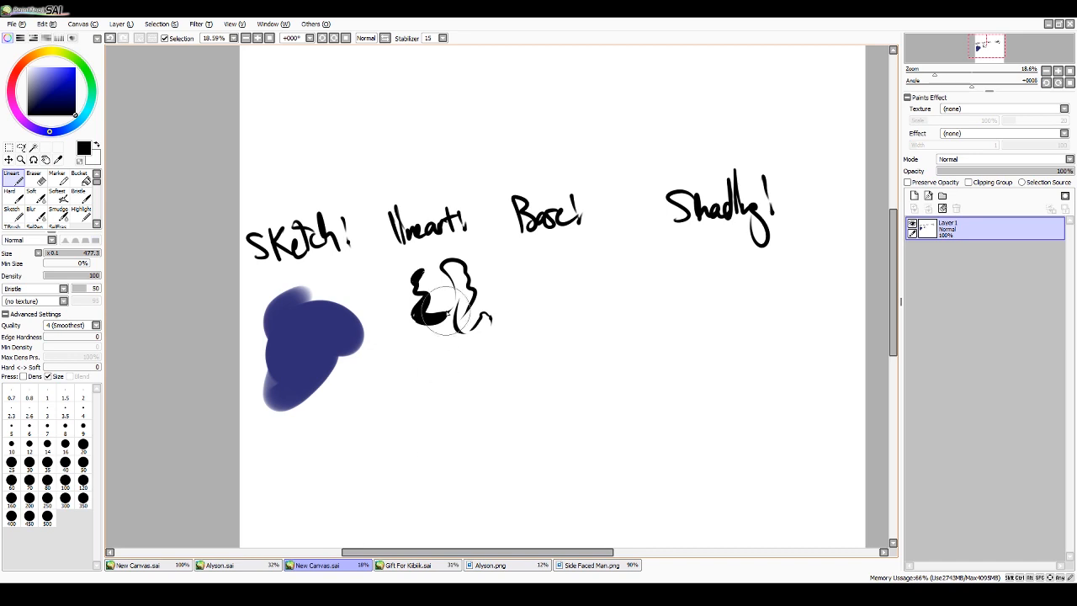
{"action": "left_click", "coordinate": [12, 212]}
- Look through Side Faced Man.png, Alyson.png and Gift For Kibik.sai in turn
{"action": "left_click", "coordinate": [591, 564]}
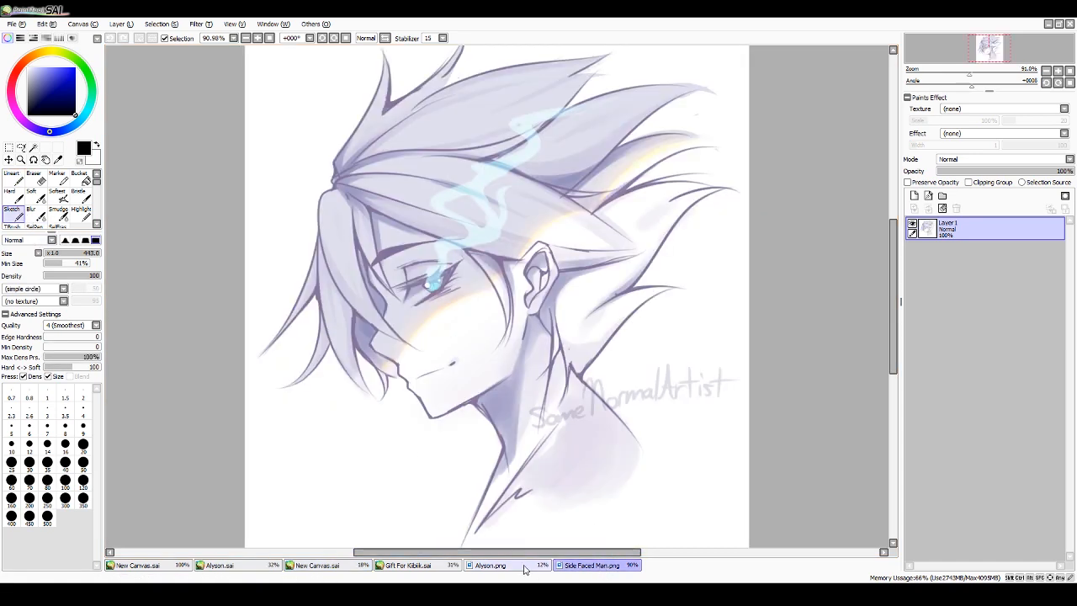
{"action": "left_click", "coordinate": [491, 565]}
{"action": "left_click", "coordinate": [428, 566]}
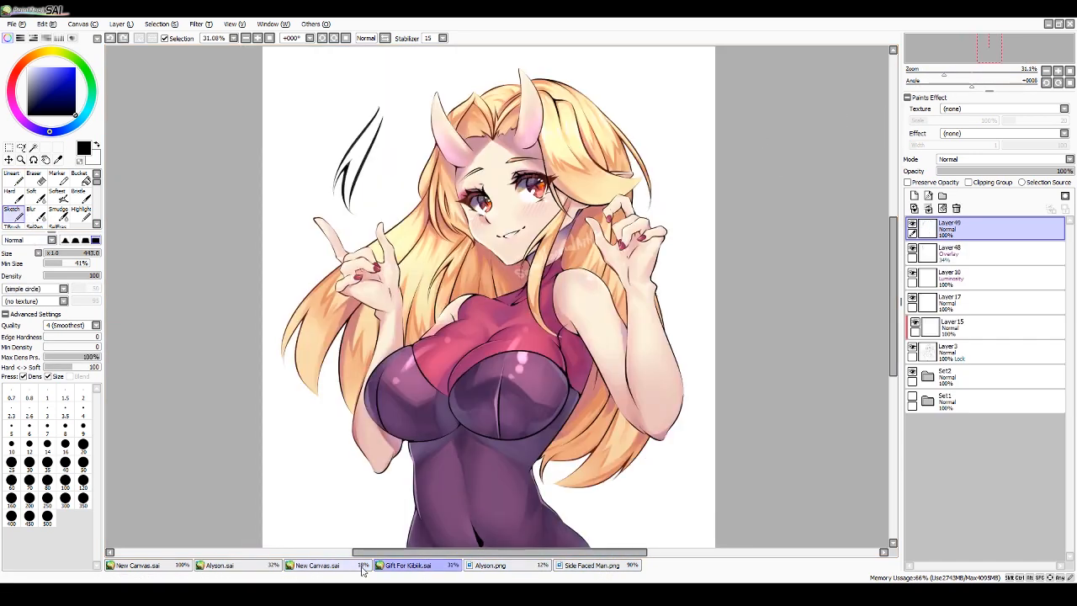
- Open the image file Commission Girl.png from disk
{"action": "left_click", "coordinate": [295, 566]}
{"action": "left_click", "coordinate": [16, 25]}
{"action": "left_click", "coordinate": [26, 53]}
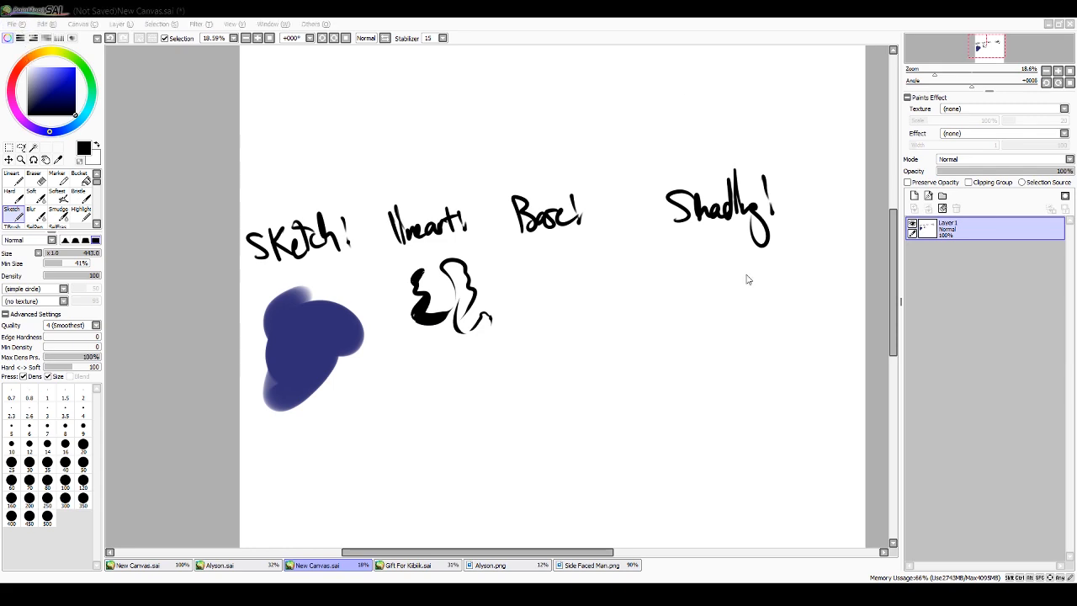
{"action": "double_click", "coordinate": [748, 276]}
{"action": "scroll", "coordinate": [966, 64], "scroll_direction": "up", "scroll_amount": 4}
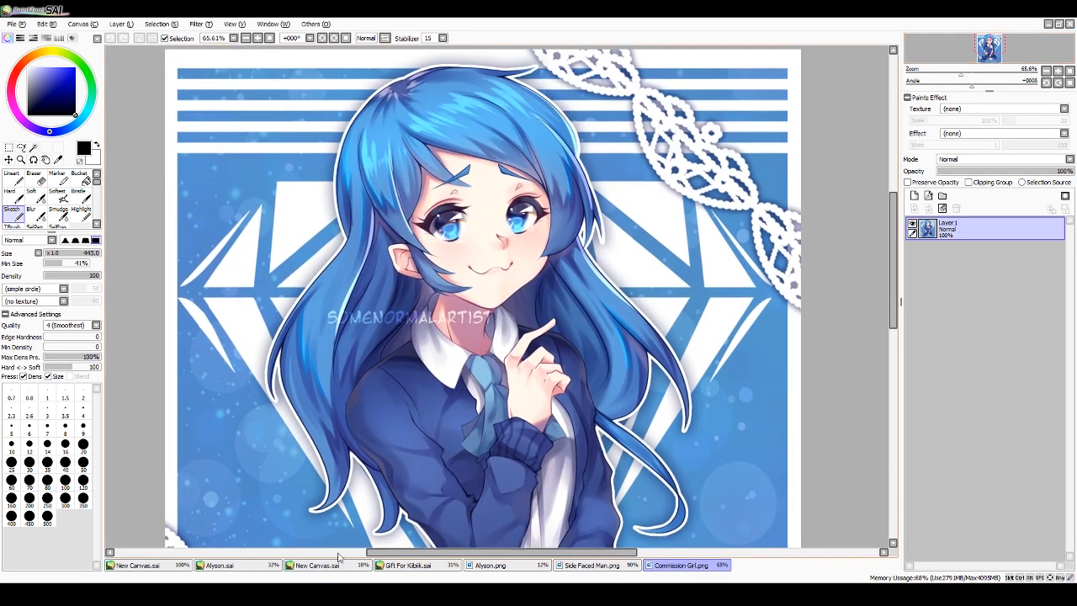
- Try black and light violet-blue Sketch strokes at brush size 61 below the lineart squiggles in the lettered canvas
{"action": "left_click", "coordinate": [340, 565]}
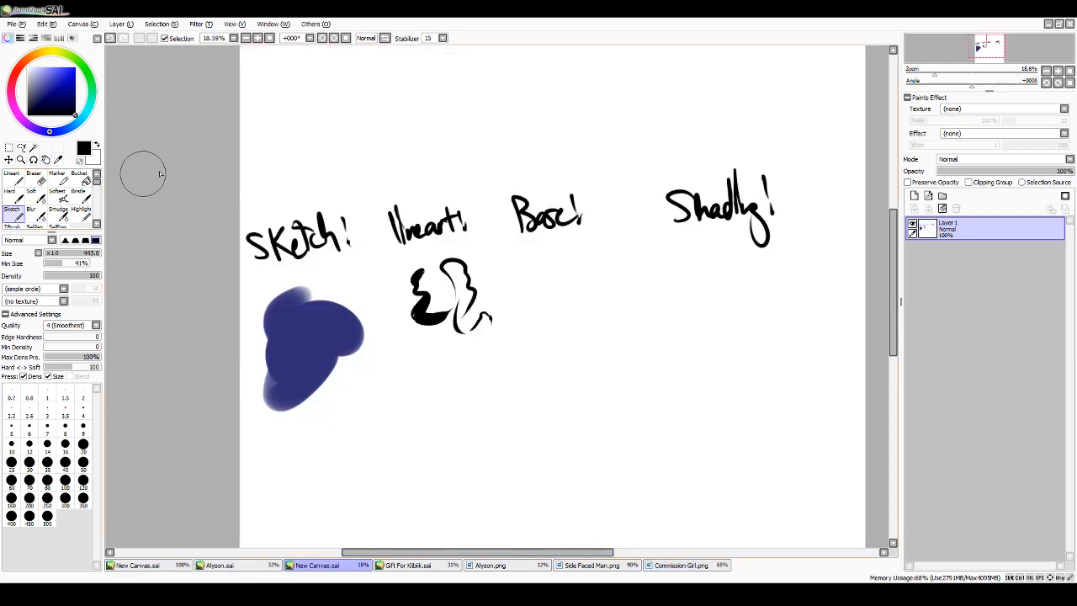
{"action": "mouse_move", "coordinate": [429, 345]}
{"action": "left_mouse_down"}
{"action": "mouse_move", "coordinate": [409, 395]}
{"action": "mouse_move", "coordinate": [424, 417]}
{"action": "left_mouse_up"}
{"action": "key", "text": "ctrl+z"}
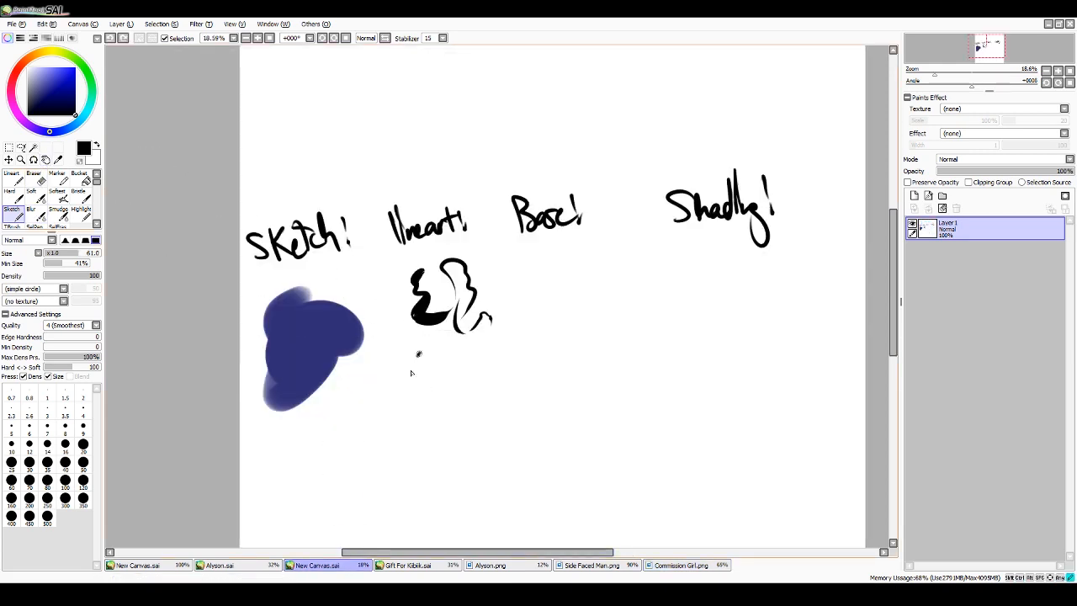
{"action": "left_click_drag", "start_coordinate": [430, 372], "coordinate": [457, 463]}
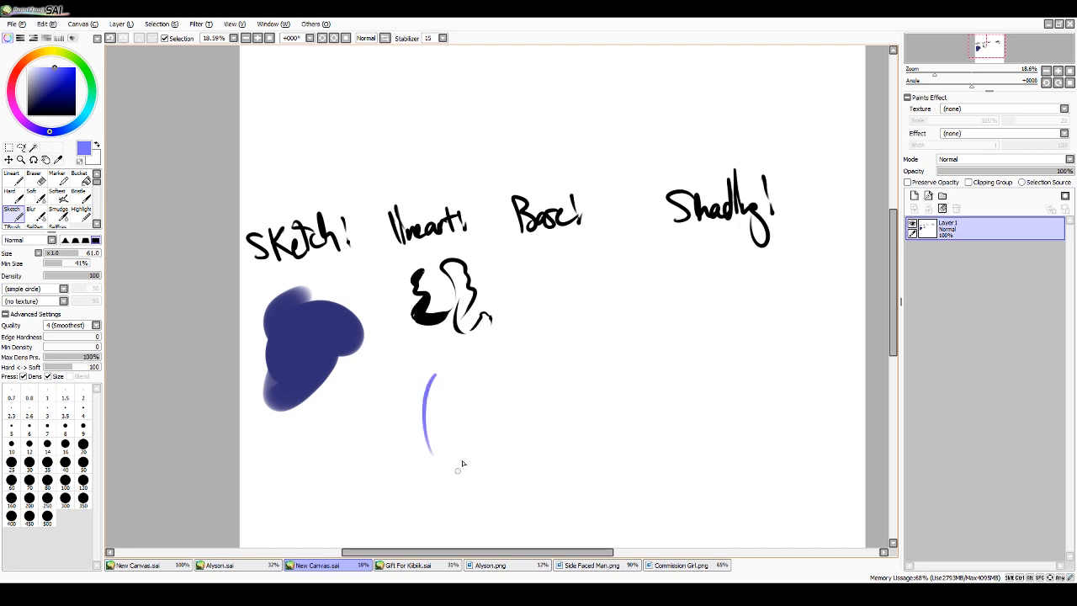
{"action": "key", "text": "ctrl+z"}
- Return to Commission Girl.png and examine the rendering of the hair and clothes
{"action": "left_click", "coordinate": [722, 564]}
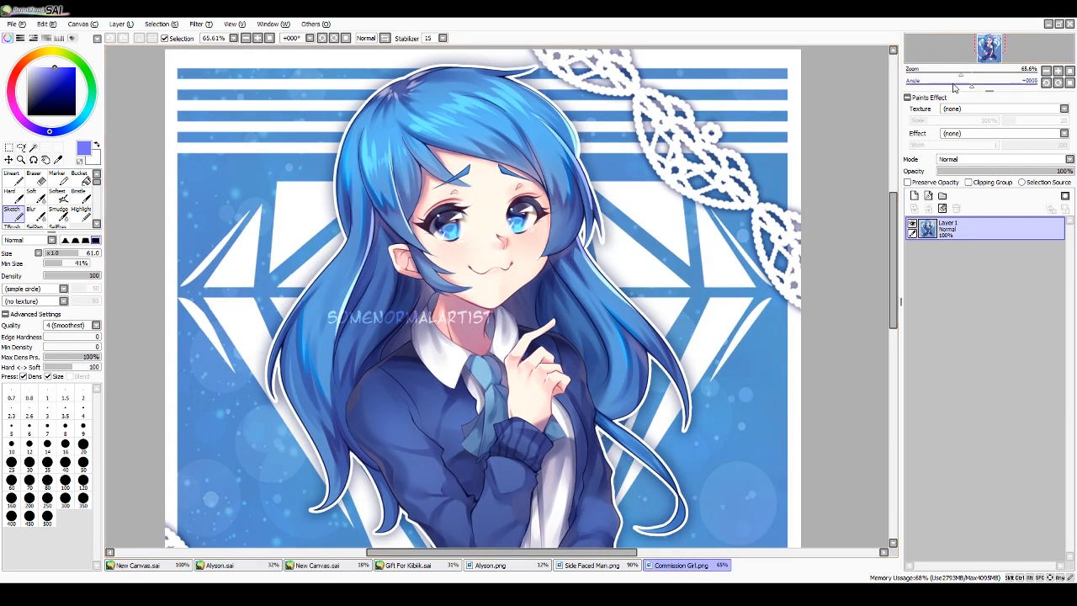
{"action": "mouse_move", "coordinate": [961, 73]}
{"action": "left_mouse_down"}
{"action": "mouse_move", "coordinate": [979, 72]}
{"action": "mouse_move", "coordinate": [957, 73]}
{"action": "left_mouse_up"}
{"action": "scroll", "coordinate": [871, 239], "scroll_direction": "up", "scroll_amount": 4}
{"action": "left_click_drag", "start_coordinate": [876, 268], "coordinate": [850, 164]}
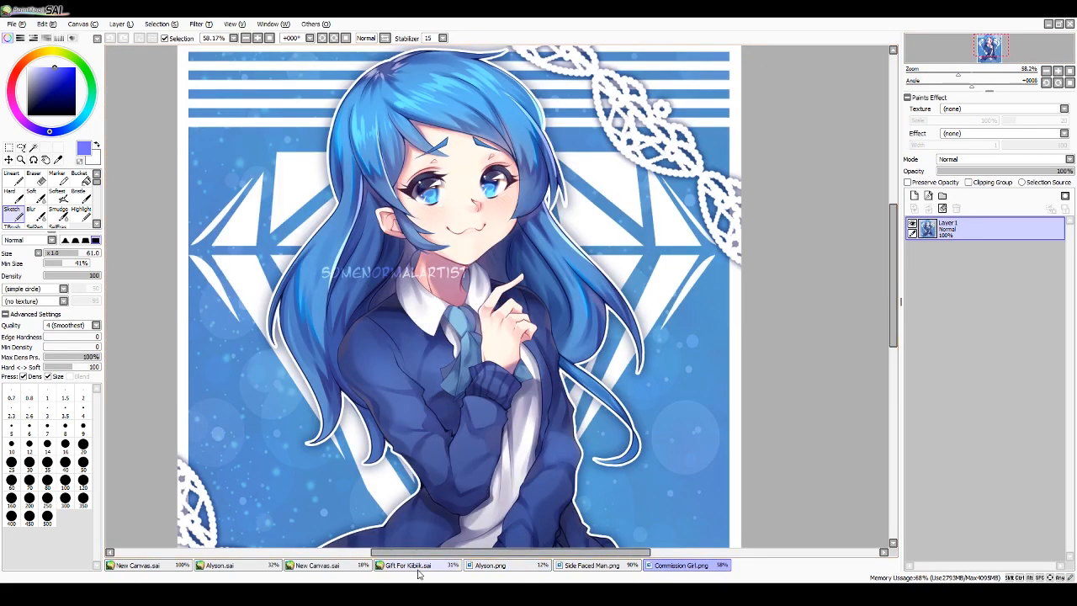
- Compare Gift For Kibik.sai with the whole Commission Girl.png illustration, then switch to Alyson.sai
{"action": "left_click", "coordinate": [418, 569]}
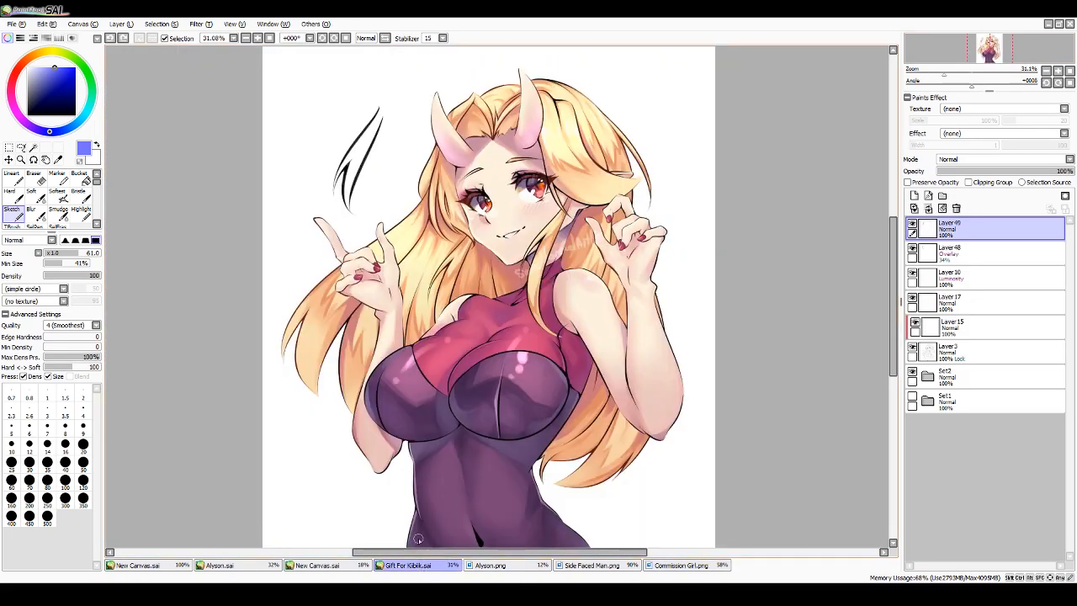
{"action": "left_click", "coordinate": [665, 567]}
{"action": "mouse_move", "coordinate": [958, 74]}
{"action": "left_mouse_down"}
{"action": "mouse_move", "coordinate": [940, 76]}
{"action": "mouse_move", "coordinate": [954, 58]}
{"action": "mouse_move", "coordinate": [951, 75]}
{"action": "left_mouse_up"}
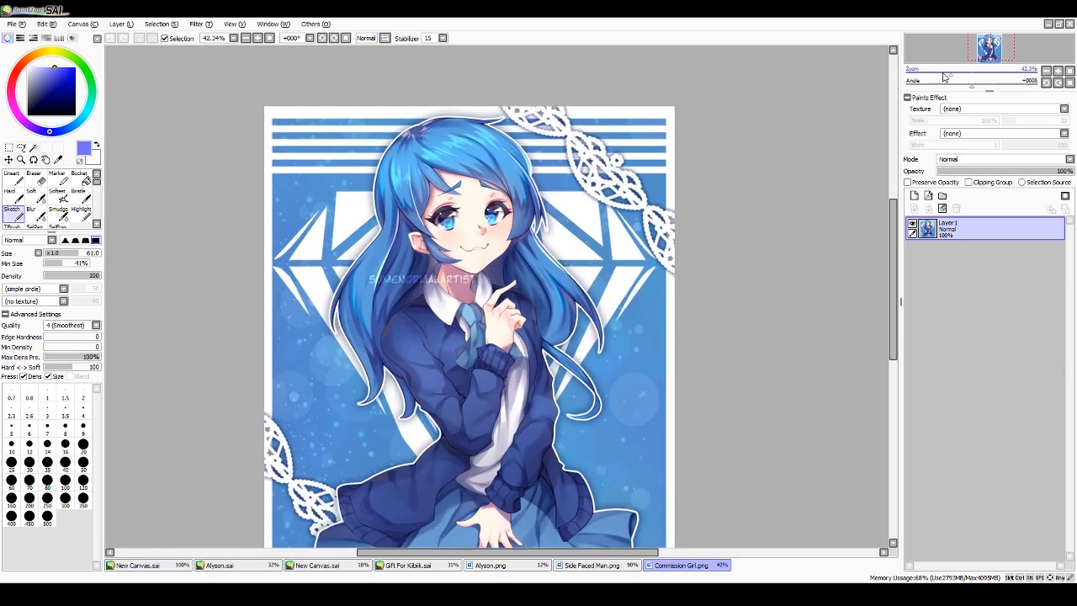
{"action": "left_click", "coordinate": [253, 562]}
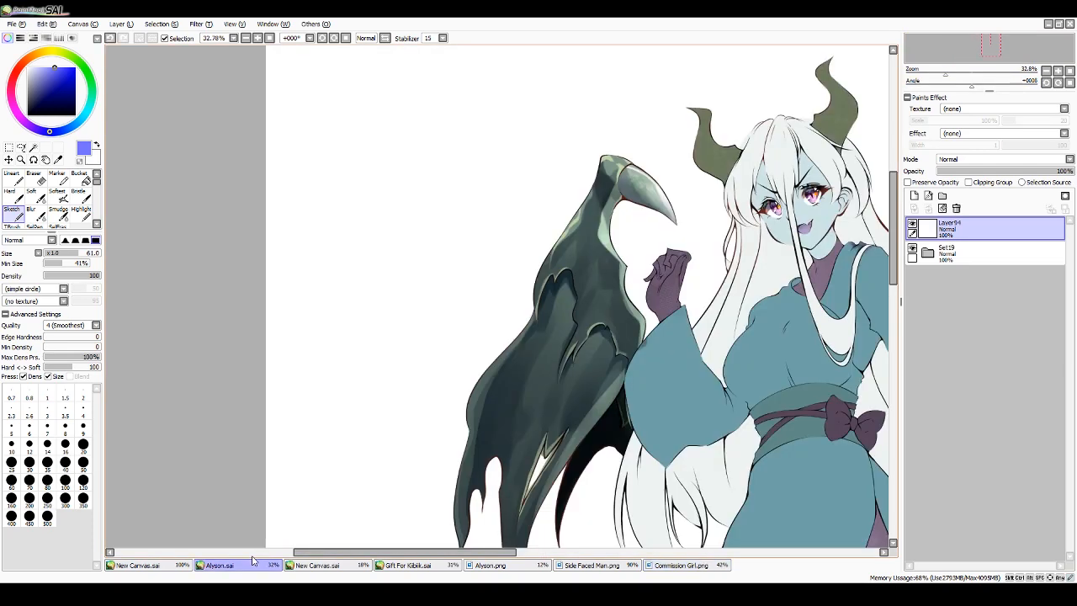
- On the lettered canvas, paint a violet-blue Sketch blob at size 385 below the lineart squiggles and a cyan Marker blob at size 500 below Base
{"action": "left_click", "coordinate": [318, 564]}
{"action": "mouse_move", "coordinate": [427, 374]}
{"action": "left_mouse_down"}
{"action": "mouse_move", "coordinate": [417, 411]}
{"action": "mouse_move", "coordinate": [442, 403]}
{"action": "mouse_move", "coordinate": [429, 414]}
{"action": "mouse_move", "coordinate": [458, 436]}
{"action": "left_mouse_up"}
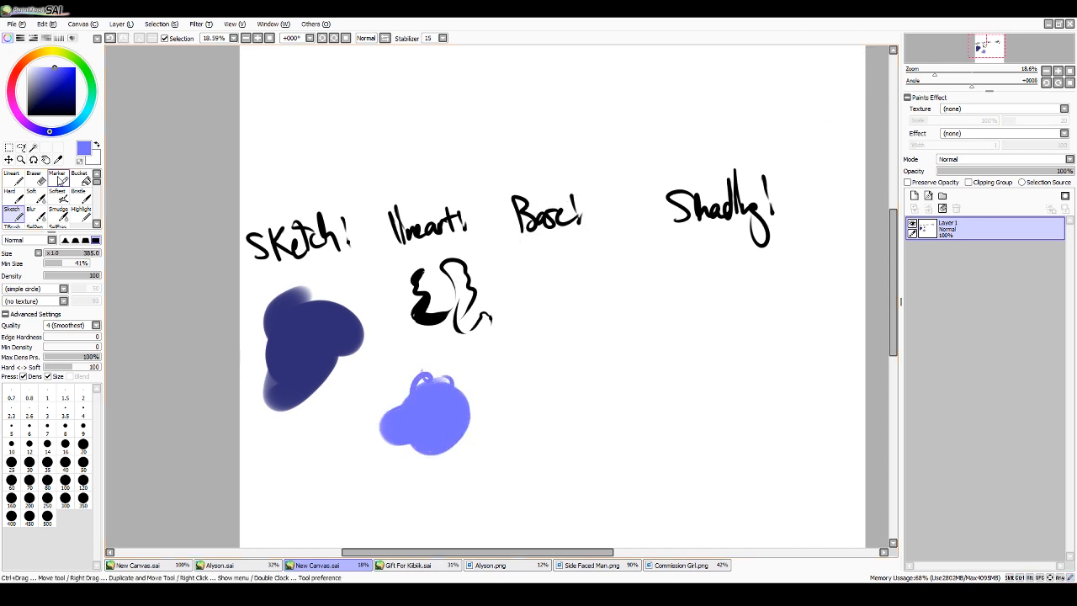
{"action": "left_click", "coordinate": [57, 178]}
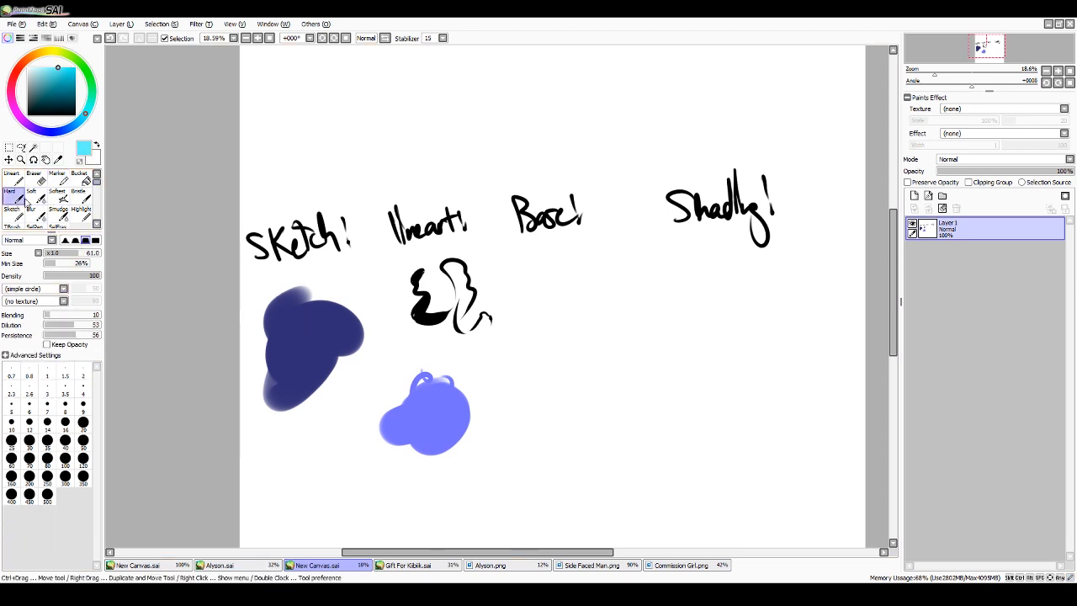
{"action": "left_click", "coordinate": [568, 318]}
{"action": "left_click_drag", "start_coordinate": [578, 306], "coordinate": [575, 341]}
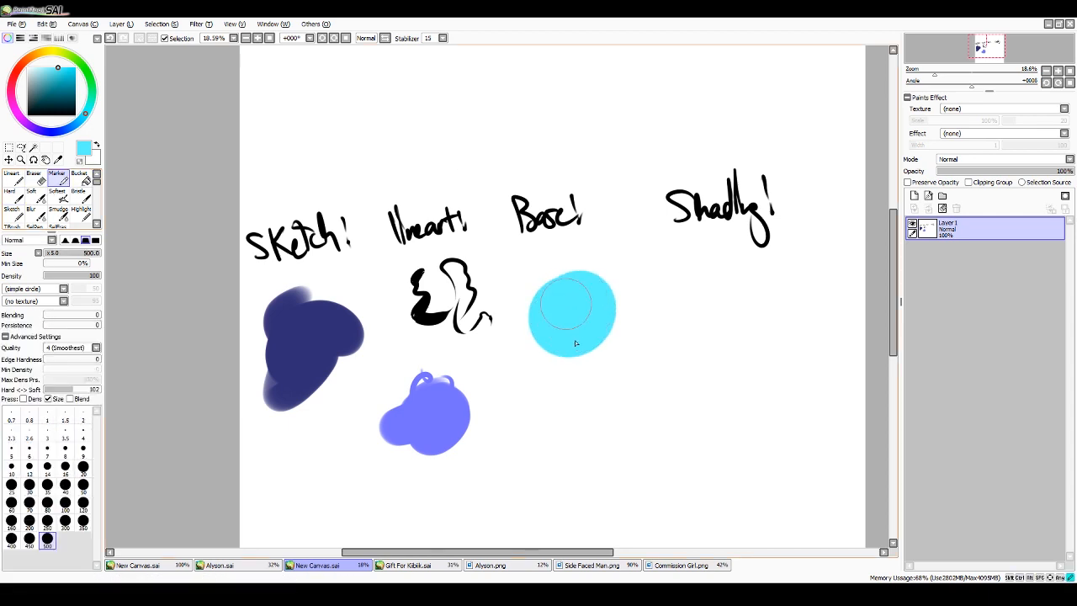
- Set the paint colour to light pink and glance through Alyson.sai, Gift For Kibik.sai and Alyson.png before returning to the lettered canvas
{"action": "left_click", "coordinate": [14, 108]}
{"action": "left_click_drag", "start_coordinate": [53, 73], "coordinate": [55, 67]}
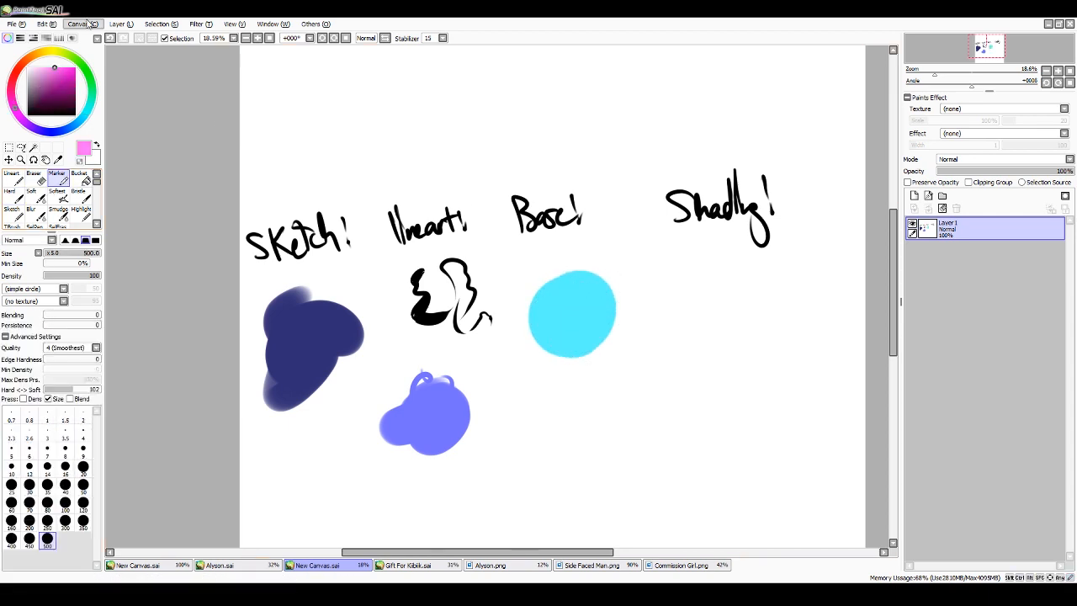
{"action": "left_click", "coordinate": [217, 565]}
{"action": "left_click", "coordinate": [408, 565]}
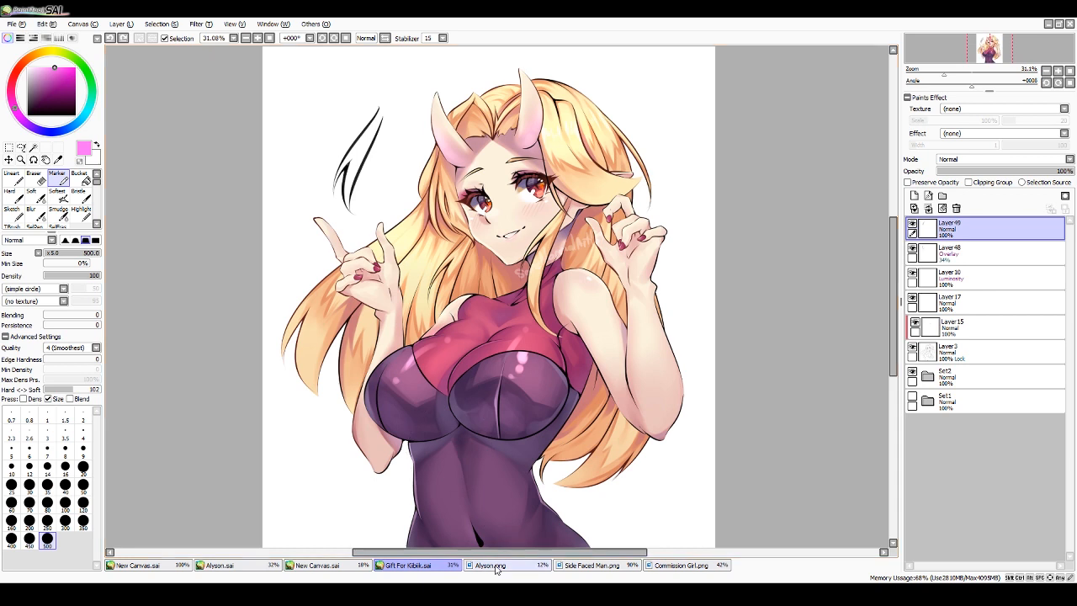
{"action": "left_click", "coordinate": [498, 570]}
{"action": "left_click", "coordinate": [345, 570]}
- Try curved, tapering pink Marker strokes at size 500 below the cyan blob and the Shading lettering
{"action": "left_click_drag", "start_coordinate": [683, 341], "coordinate": [648, 356]}
{"action": "left_click_drag", "start_coordinate": [599, 422], "coordinate": [622, 515]}
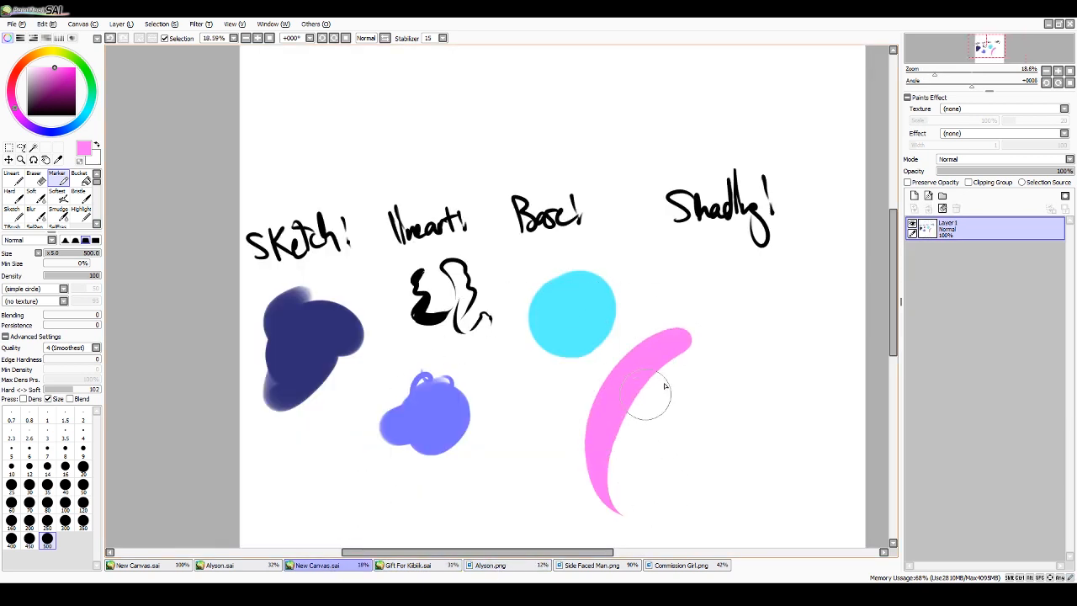
{"action": "left_click_drag", "start_coordinate": [670, 381], "coordinate": [627, 518]}
{"action": "key", "text": "ctrl+z"}
{"action": "left_click_drag", "start_coordinate": [659, 391], "coordinate": [620, 512]}
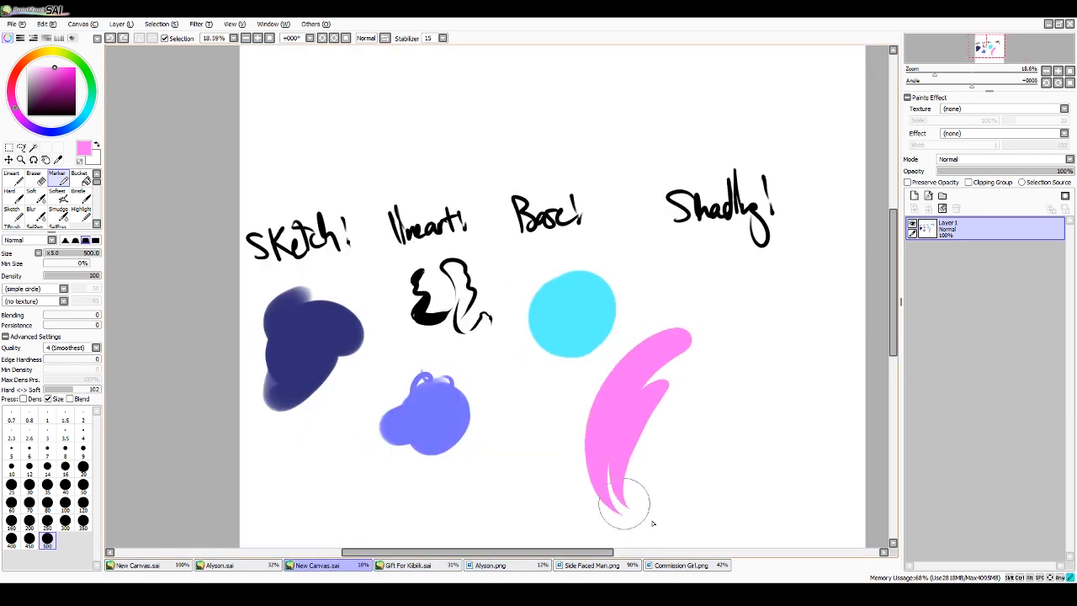
{"action": "key", "text": "ctrl+z"}
{"action": "key", "text": "ctrl+z"}
{"action": "left_click_drag", "start_coordinate": [636, 347], "coordinate": [610, 485]}
{"action": "key", "text": "ctrl+z"}
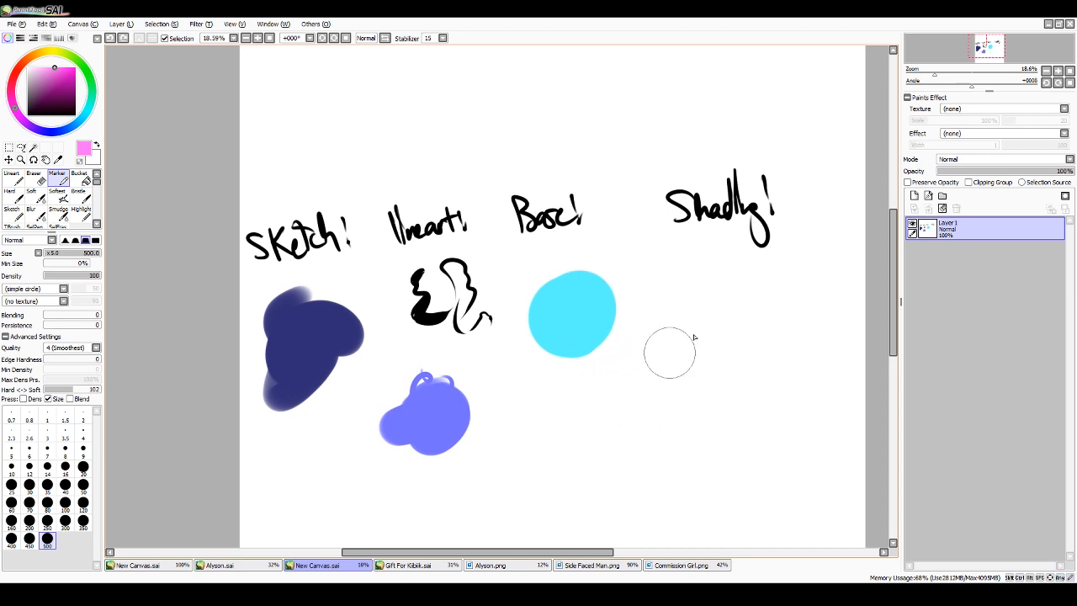
- Compare diagonal pink strokes made with the Marker, Sketch and Lineart brushes at size 500, and erase them
{"action": "left_click_drag", "start_coordinate": [692, 337], "coordinate": [514, 471]}
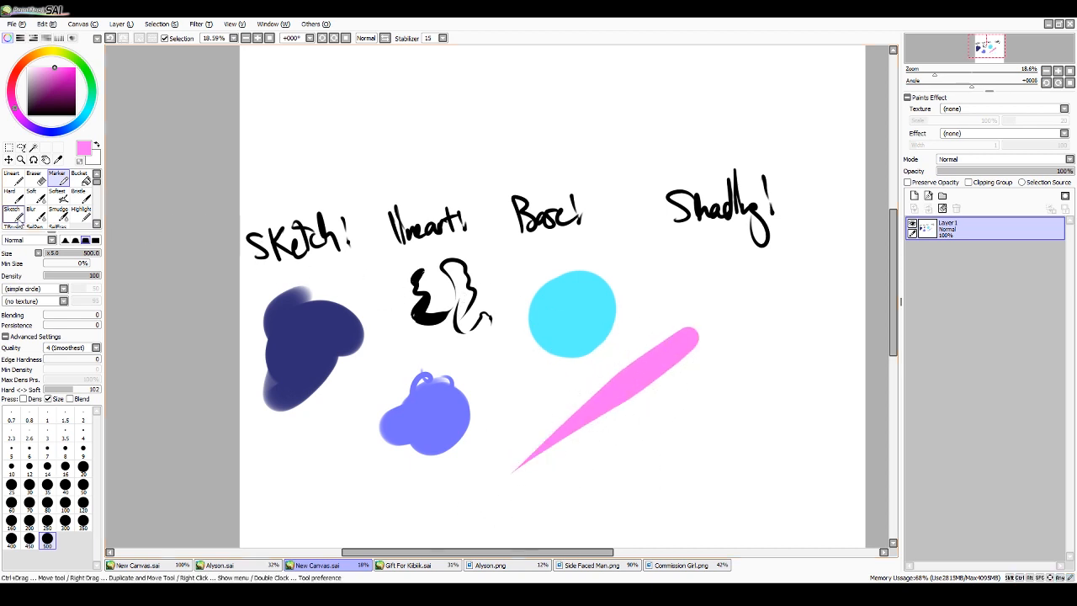
{"action": "left_click", "coordinate": [12, 209]}
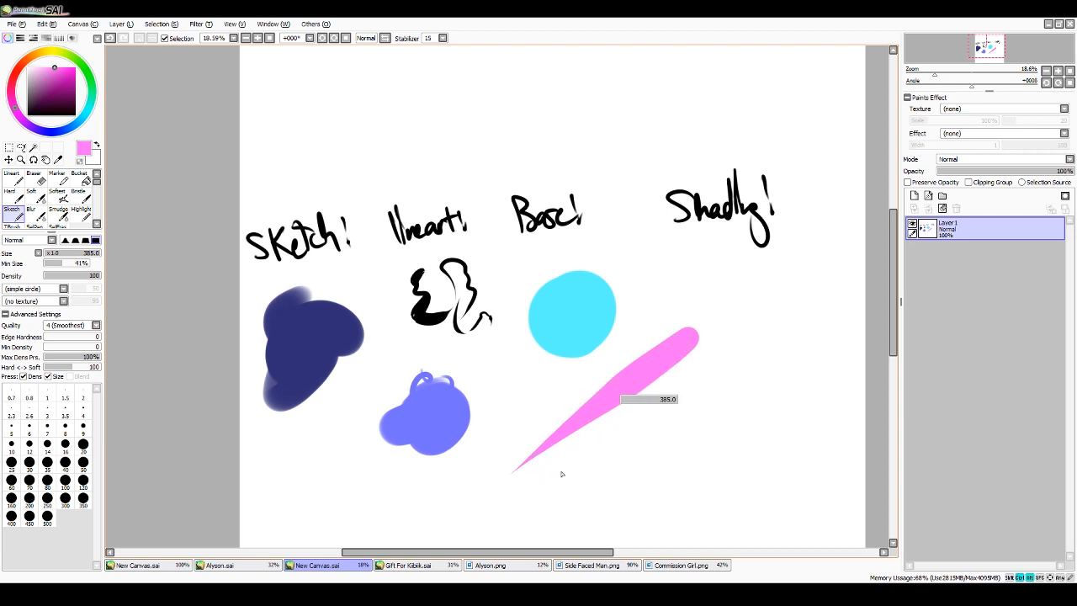
{"action": "left_click_drag", "start_coordinate": [563, 474], "coordinate": [640, 451]}
{"action": "left_click_drag", "start_coordinate": [693, 411], "coordinate": [573, 487]}
{"action": "key", "text": "ctrl+z"}
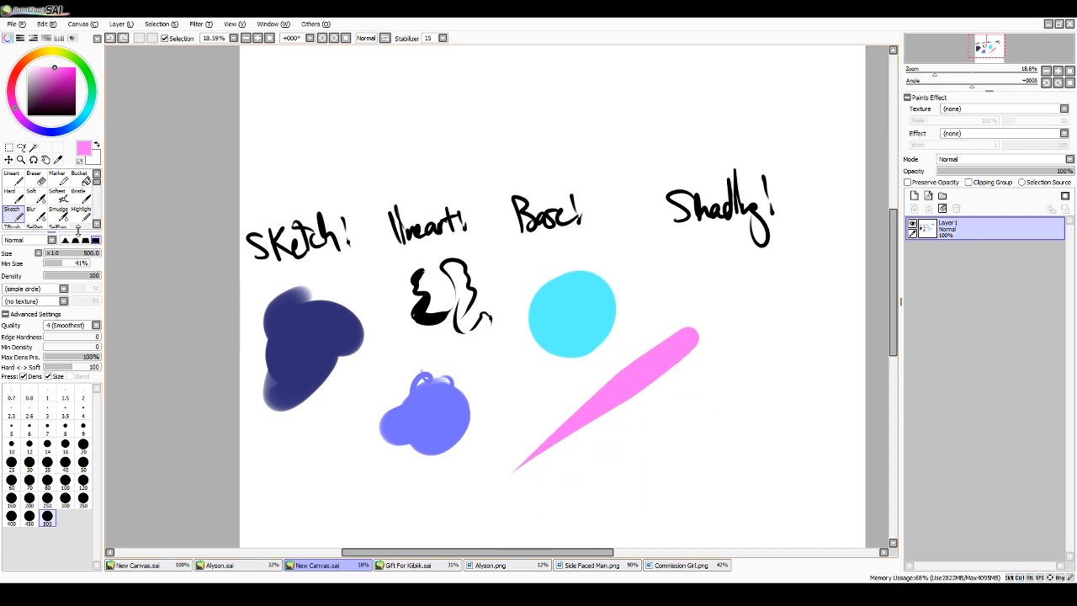
{"action": "left_click", "coordinate": [12, 177]}
{"action": "left_click_drag", "start_coordinate": [745, 409], "coordinate": [628, 488]}
{"action": "key", "text": "ctrl+z"}
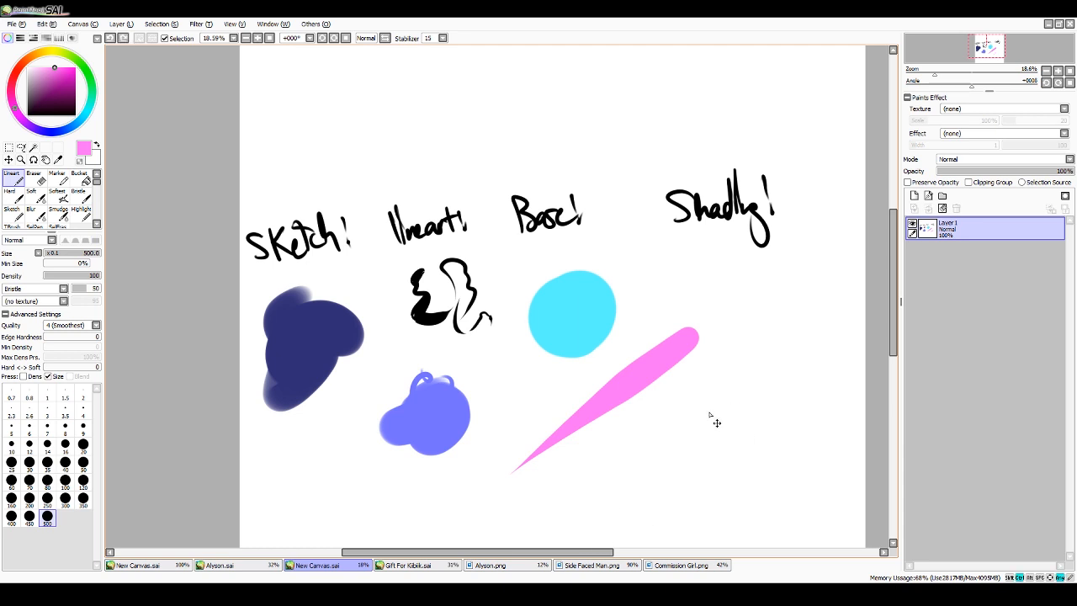
{"action": "left_click_drag", "start_coordinate": [741, 376], "coordinate": [555, 524]}
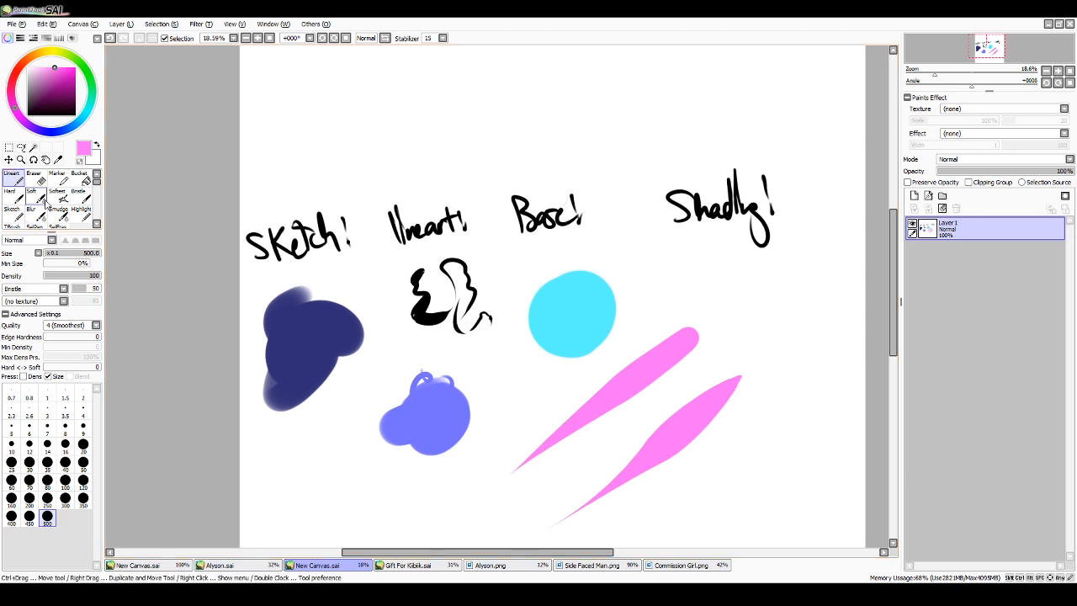
{"action": "key", "text": "e"}
{"action": "mouse_move", "coordinate": [734, 383]}
{"action": "left_mouse_down"}
{"action": "mouse_move", "coordinate": [579, 530]}
{"action": "mouse_move", "coordinate": [608, 435]}
{"action": "mouse_move", "coordinate": [664, 328]}
{"action": "left_mouse_up"}
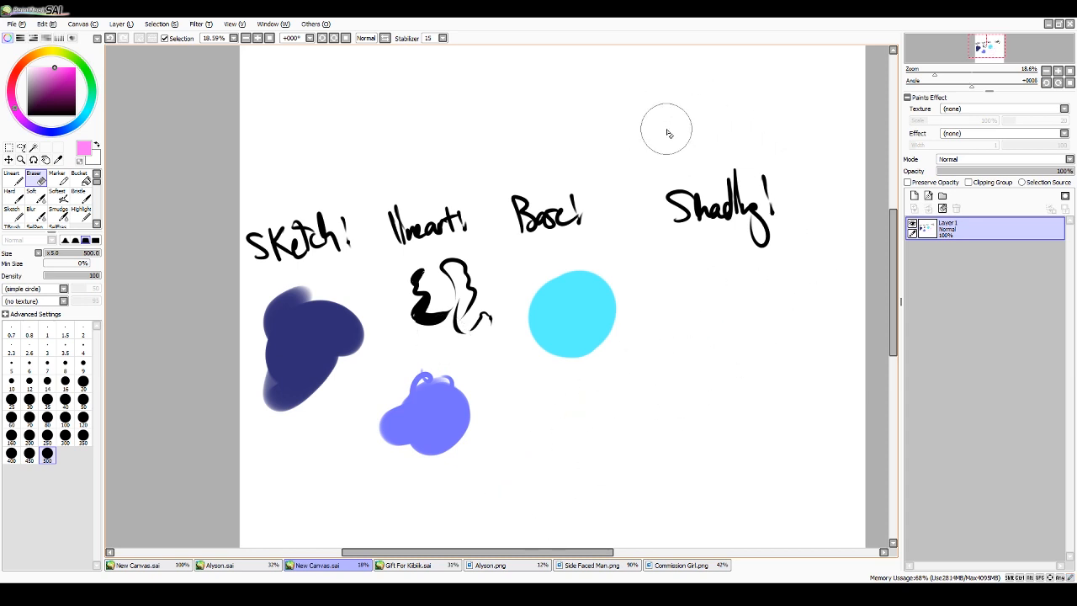
- Paint a light-blue blob of overlapping Hard brush strokes at size 500 well below the Shading lettering
{"action": "left_click", "coordinate": [56, 194]}
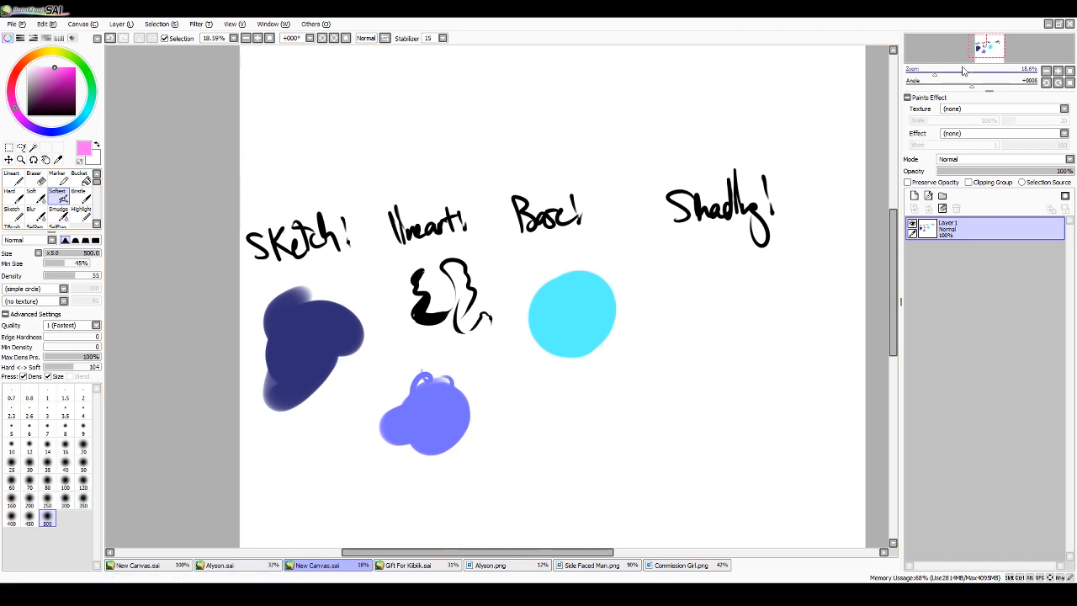
{"action": "left_click_drag", "start_coordinate": [477, 547], "coordinate": [569, 548]}
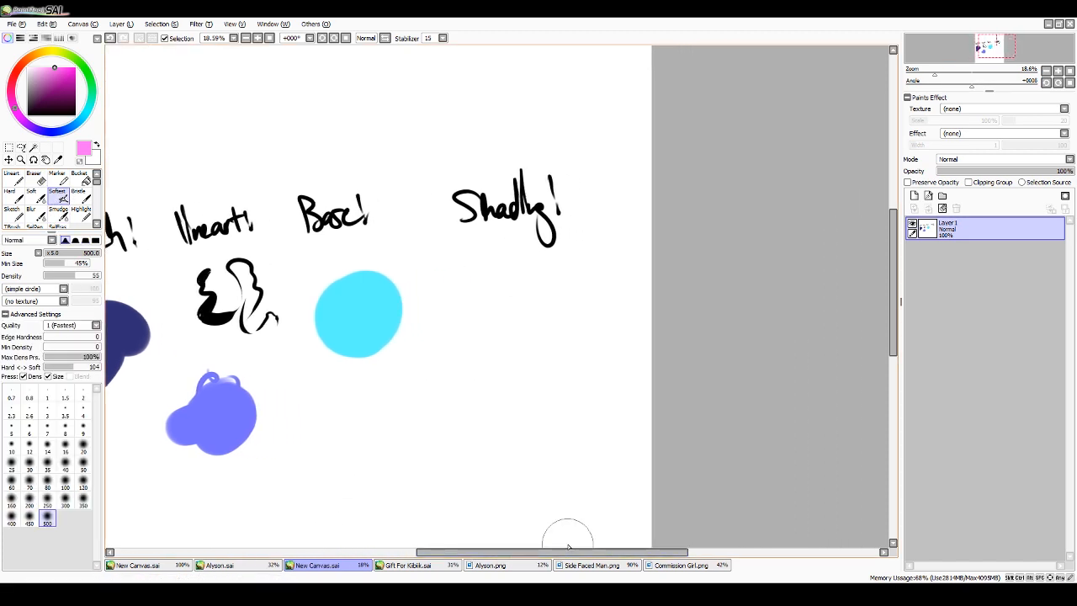
{"action": "left_click", "coordinate": [10, 193]}
{"action": "left_click", "coordinate": [60, 130]}
{"action": "left_click", "coordinate": [46, 85]}
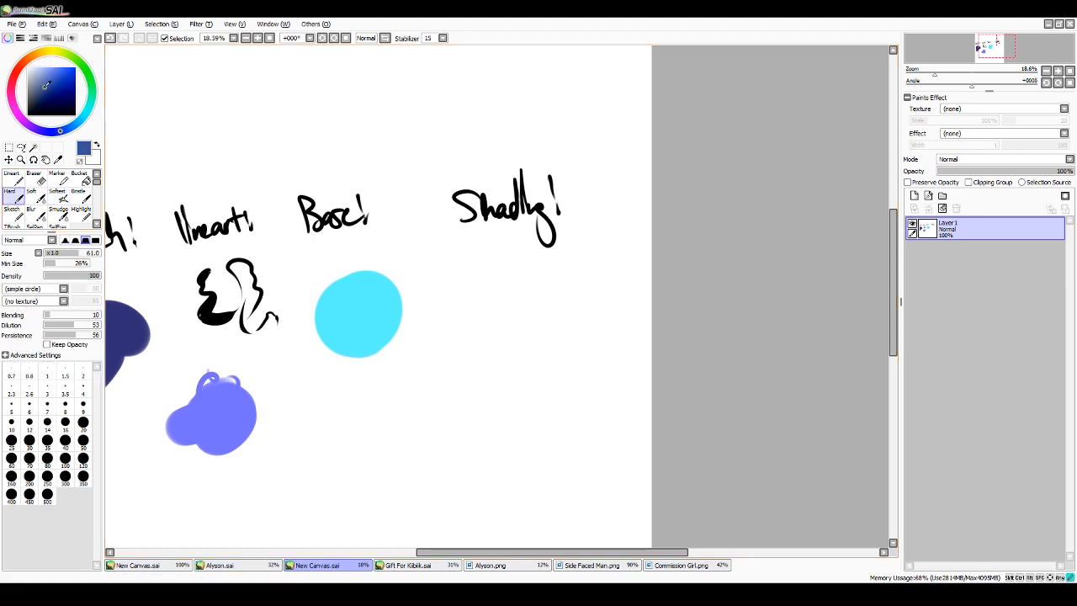
{"action": "left_click", "coordinate": [47, 496]}
{"action": "mouse_move", "coordinate": [493, 452]}
{"action": "left_mouse_down"}
{"action": "mouse_move", "coordinate": [481, 481]}
{"action": "mouse_move", "coordinate": [492, 492]}
{"action": "left_mouse_up"}
{"action": "left_click", "coordinate": [33, 354]}
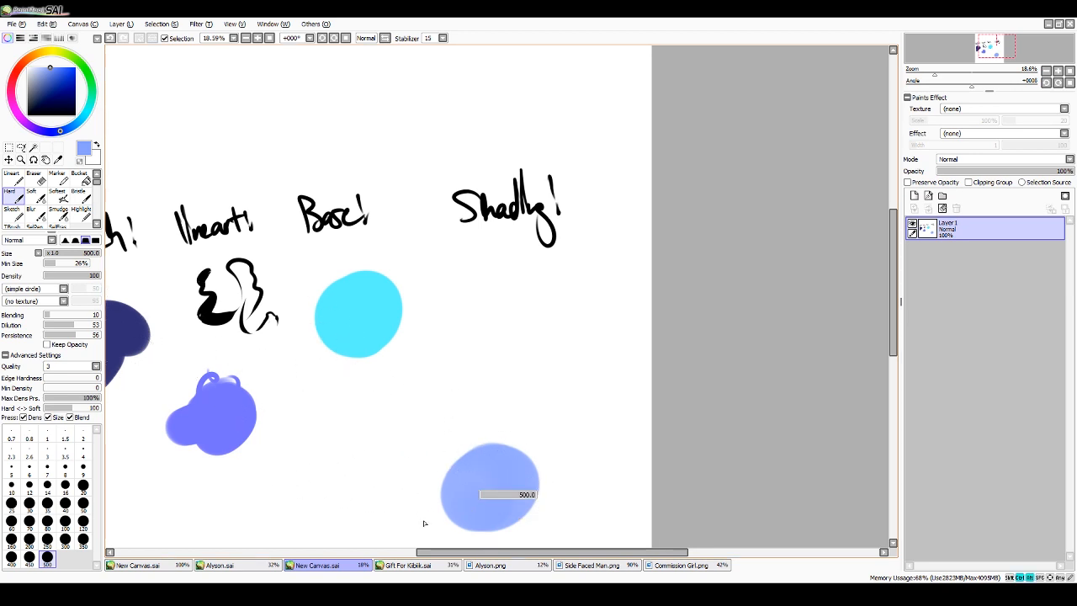
{"action": "mouse_move", "coordinate": [471, 492]}
{"action": "left_mouse_down"}
{"action": "mouse_move", "coordinate": [459, 514]}
{"action": "mouse_move", "coordinate": [460, 503]}
{"action": "mouse_move", "coordinate": [429, 503]}
{"action": "mouse_move", "coordinate": [455, 521]}
{"action": "mouse_move", "coordinate": [542, 510]}
{"action": "mouse_move", "coordinate": [510, 534]}
{"action": "mouse_move", "coordinate": [518, 458]}
{"action": "mouse_move", "coordinate": [554, 462]}
{"action": "mouse_move", "coordinate": [574, 515]}
{"action": "mouse_move", "coordinate": [516, 492]}
{"action": "mouse_move", "coordinate": [476, 520]}
{"action": "mouse_move", "coordinate": [513, 500]}
{"action": "mouse_move", "coordinate": [479, 473]}
{"action": "mouse_move", "coordinate": [538, 481]}
{"action": "left_mouse_up"}
- Paint a light-blue Soft brush blob at size 500 between the Shading lettering and the Hard brush blob
{"action": "left_click", "coordinate": [31, 194]}
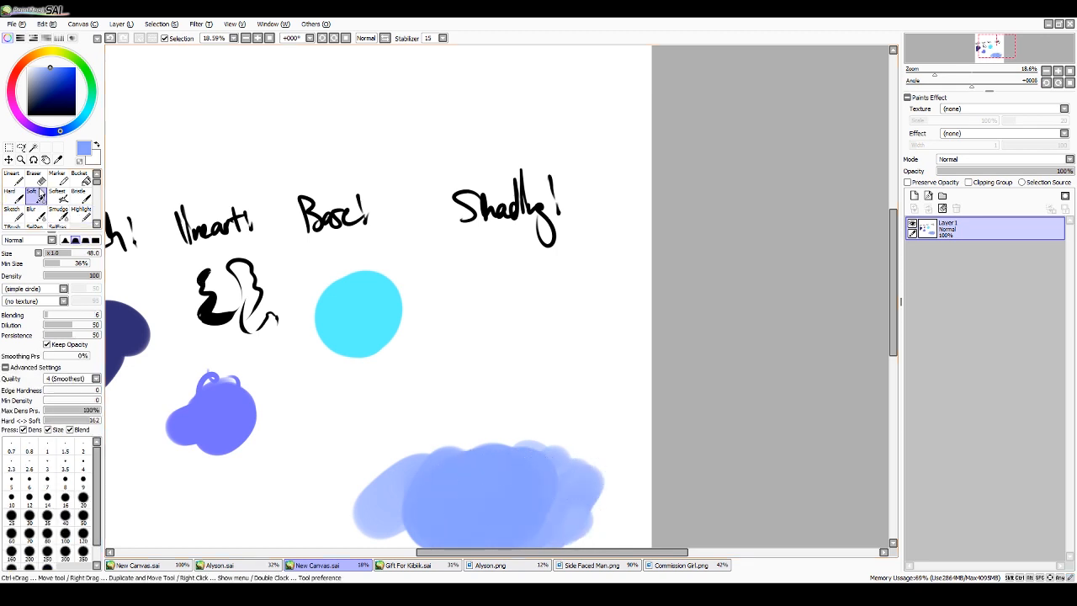
{"action": "mouse_move", "coordinate": [544, 343]}
{"action": "left_mouse_down"}
{"action": "mouse_move", "coordinate": [512, 387]}
{"action": "mouse_move", "coordinate": [552, 361]}
{"action": "mouse_move", "coordinate": [513, 346]}
{"action": "mouse_move", "coordinate": [456, 390]}
{"action": "mouse_move", "coordinate": [472, 393]}
{"action": "mouse_move", "coordinate": [475, 340]}
{"action": "mouse_move", "coordinate": [495, 403]}
{"action": "mouse_move", "coordinate": [538, 372]}
{"action": "mouse_move", "coordinate": [480, 360]}
{"action": "mouse_move", "coordinate": [490, 358]}
{"action": "mouse_move", "coordinate": [447, 387]}
{"action": "mouse_move", "coordinate": [546, 364]}
{"action": "mouse_move", "coordinate": [492, 338]}
{"action": "left_mouse_up"}
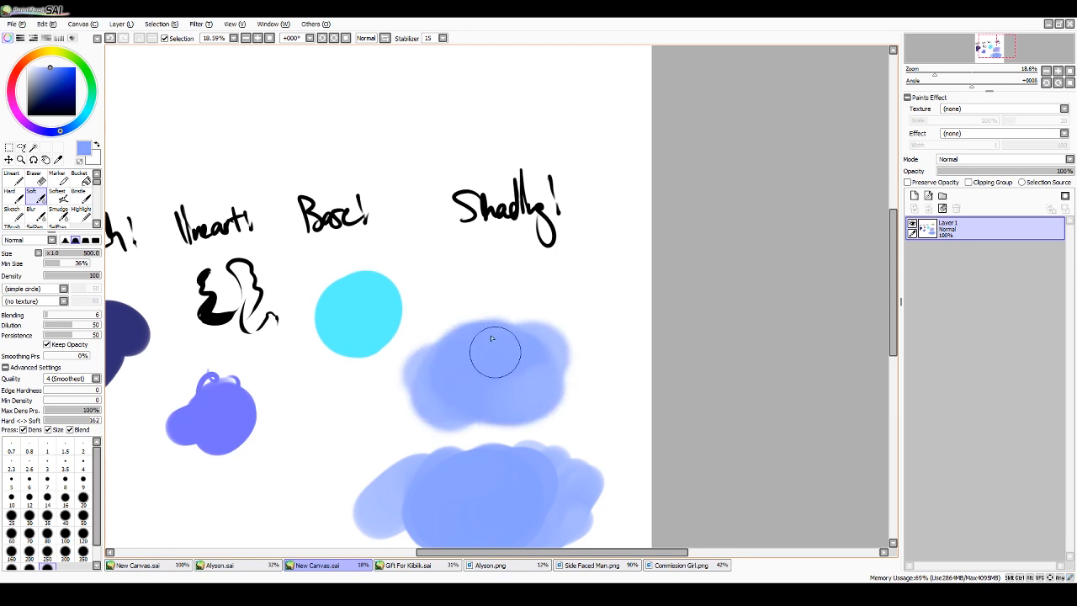
{"action": "mouse_move", "coordinate": [502, 385]}
{"action": "left_mouse_down"}
{"action": "mouse_move", "coordinate": [473, 377]}
{"action": "mouse_move", "coordinate": [478, 361]}
{"action": "mouse_move", "coordinate": [503, 357]}
{"action": "left_mouse_up"}
{"action": "left_click_drag", "start_coordinate": [494, 472], "coordinate": [537, 479]}
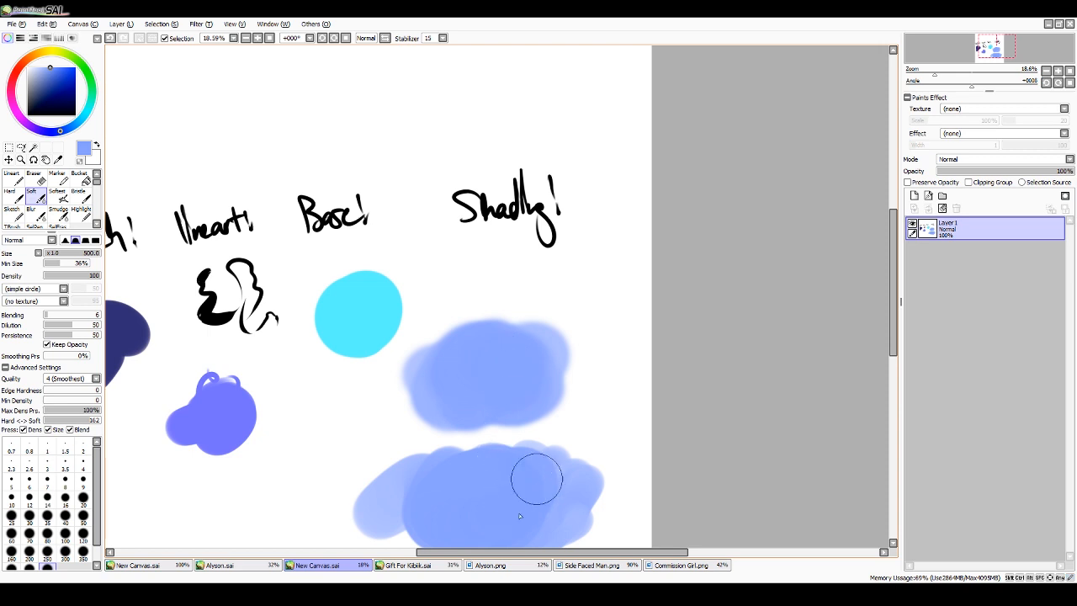
- Try a light-blue Softest brush stroke at size 500 just below the Shading lettering
{"action": "left_click", "coordinate": [57, 194]}
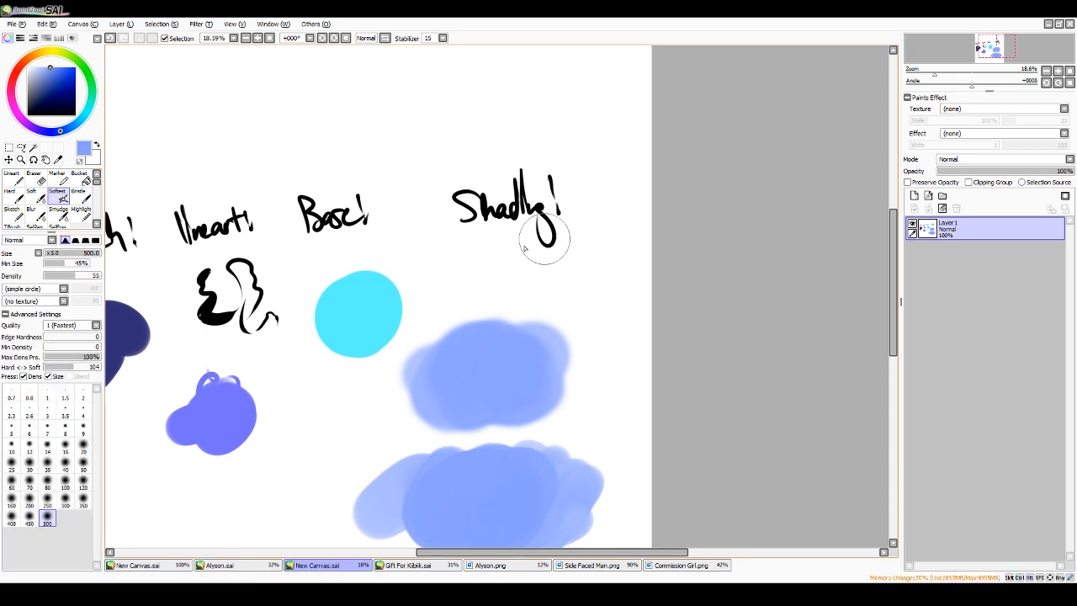
{"action": "mouse_move", "coordinate": [538, 244]}
{"action": "left_mouse_down"}
{"action": "mouse_move", "coordinate": [512, 248]}
{"action": "mouse_move", "coordinate": [581, 281]}
{"action": "mouse_move", "coordinate": [476, 255]}
{"action": "mouse_move", "coordinate": [712, 245]}
{"action": "left_mouse_up"}
{"action": "key", "text": "ctrl+z"}
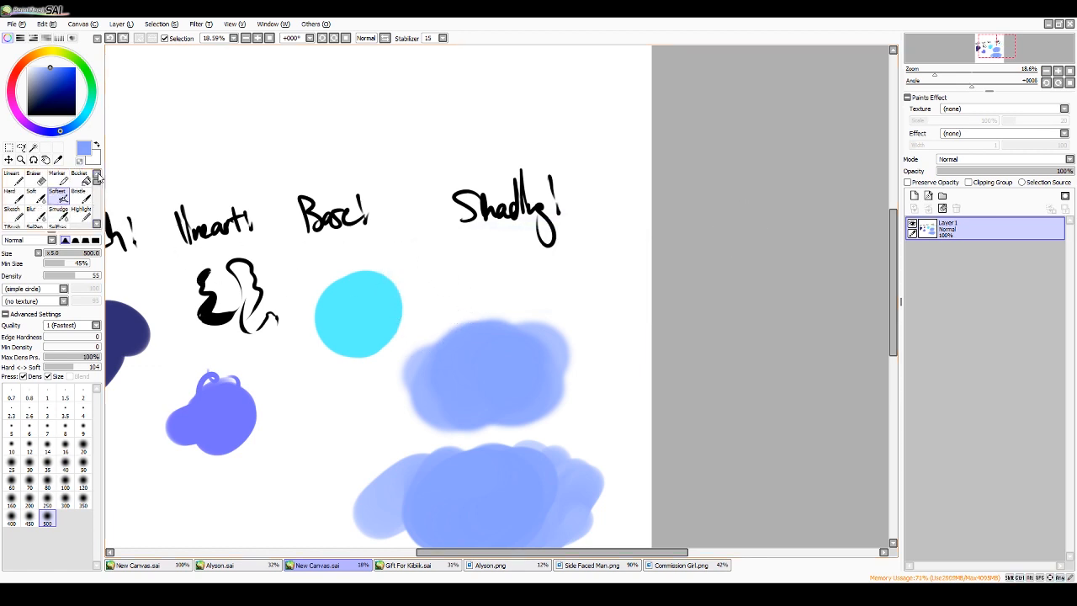
- Switch to Alyson.sai, expand the layer folders Set19 and Set18, and examine the character's face, robe and wings
{"action": "left_click", "coordinate": [174, 566]}
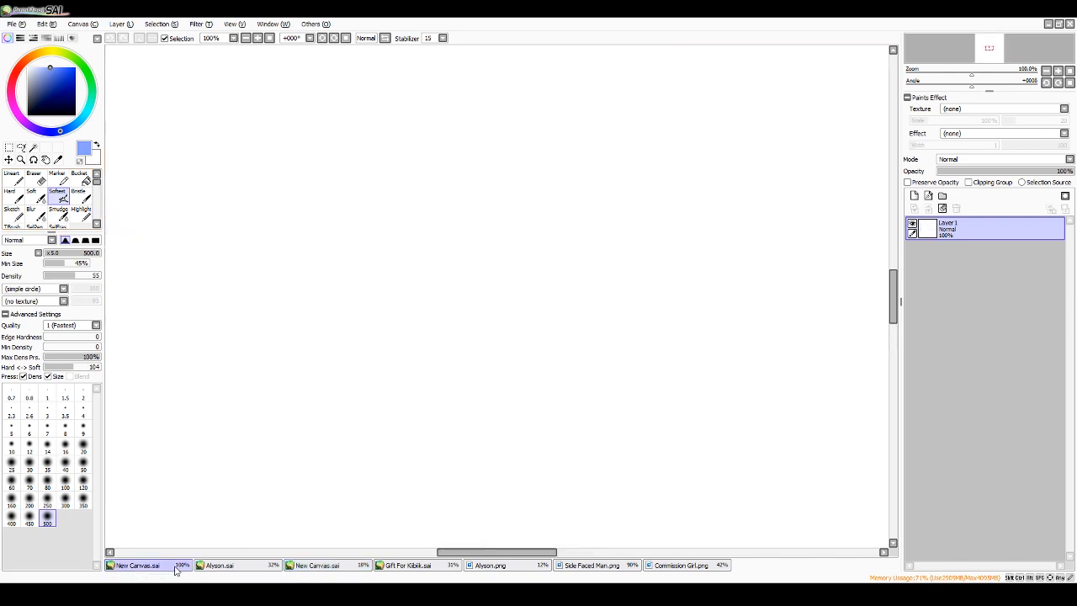
{"action": "left_click", "coordinate": [218, 566]}
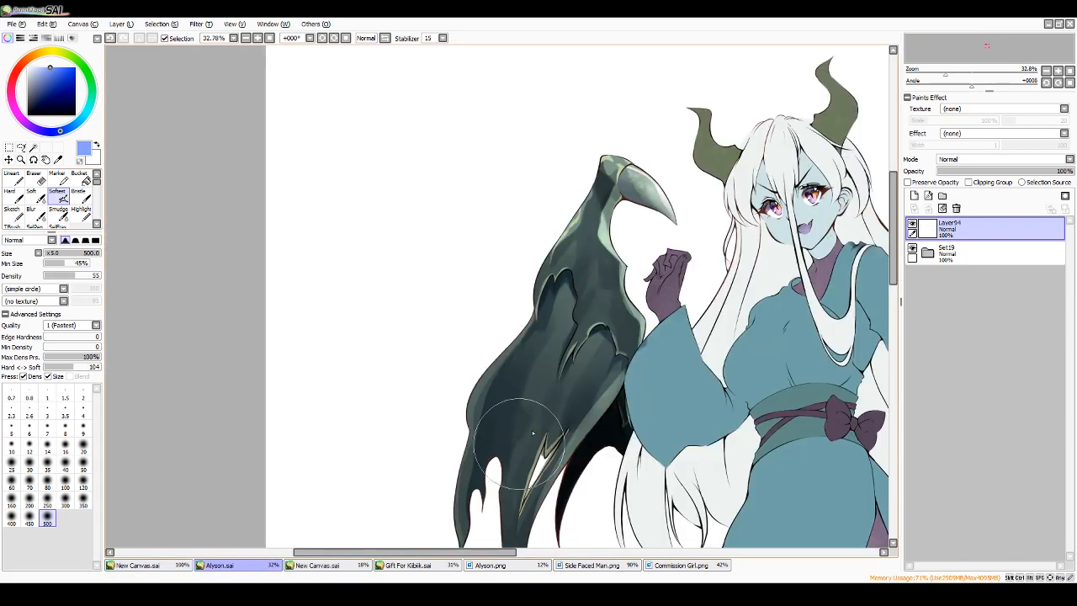
{"action": "scroll", "coordinate": [968, 53], "scroll_direction": "up", "scroll_amount": 6}
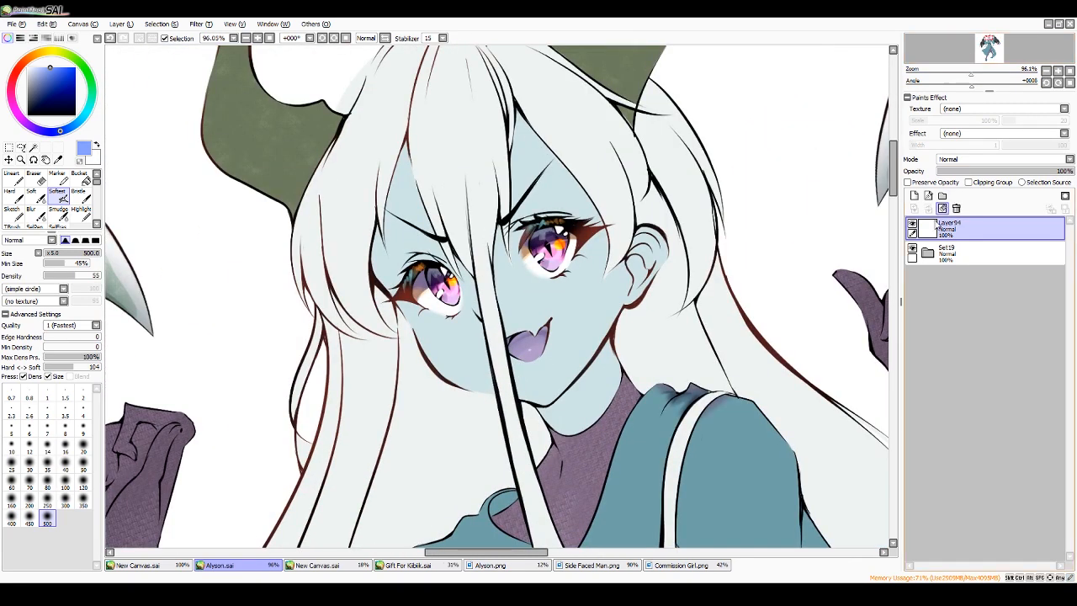
{"action": "left_click", "coordinate": [928, 252]}
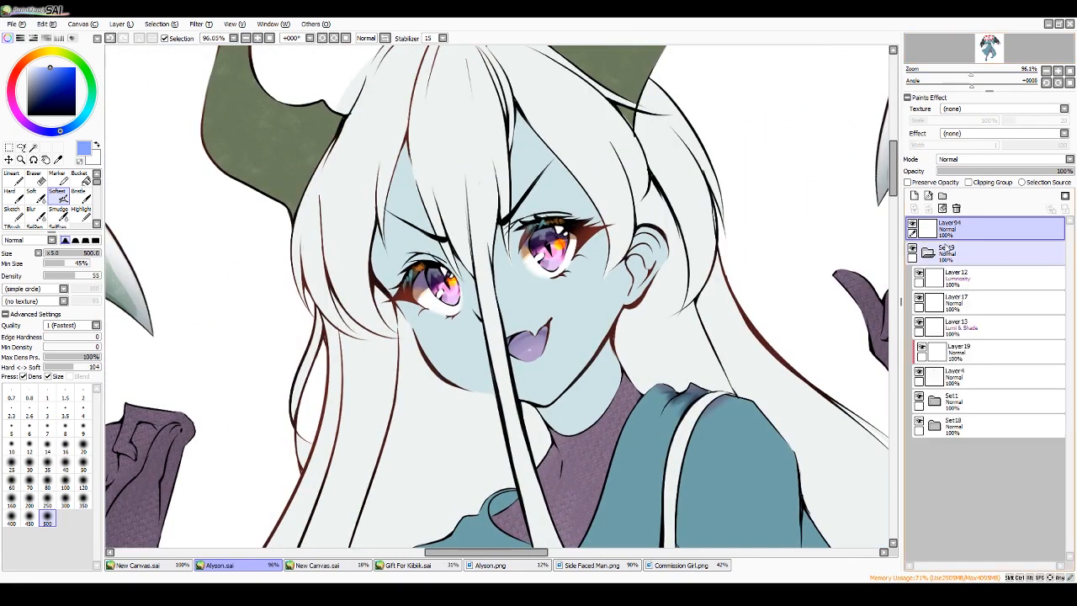
{"action": "left_click", "coordinate": [934, 425]}
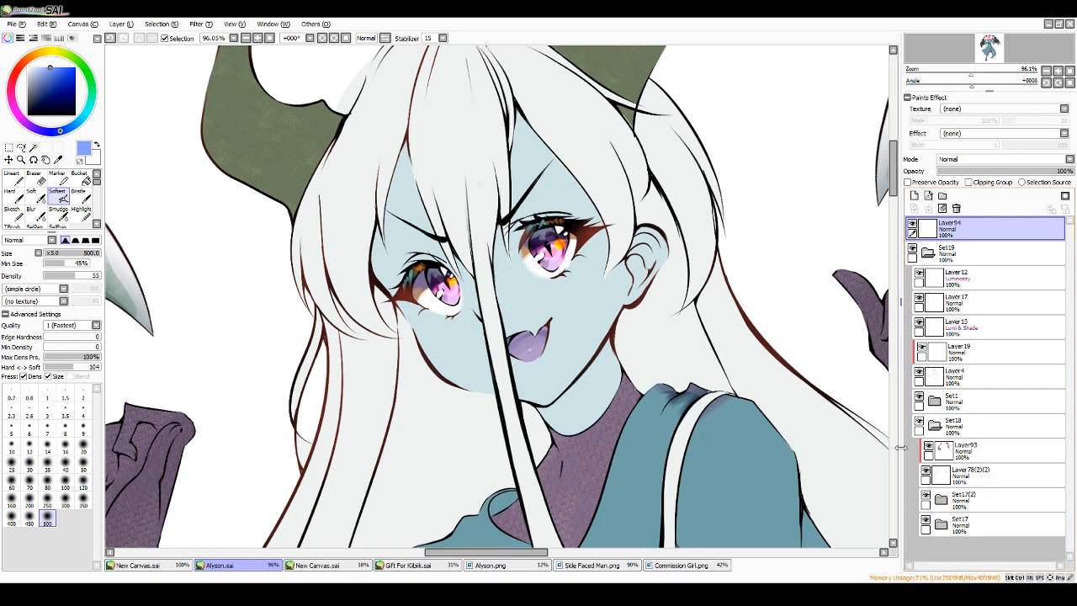
{"action": "left_click_drag", "start_coordinate": [961, 74], "coordinate": [947, 74]}
{"action": "left_click", "coordinate": [991, 42]}
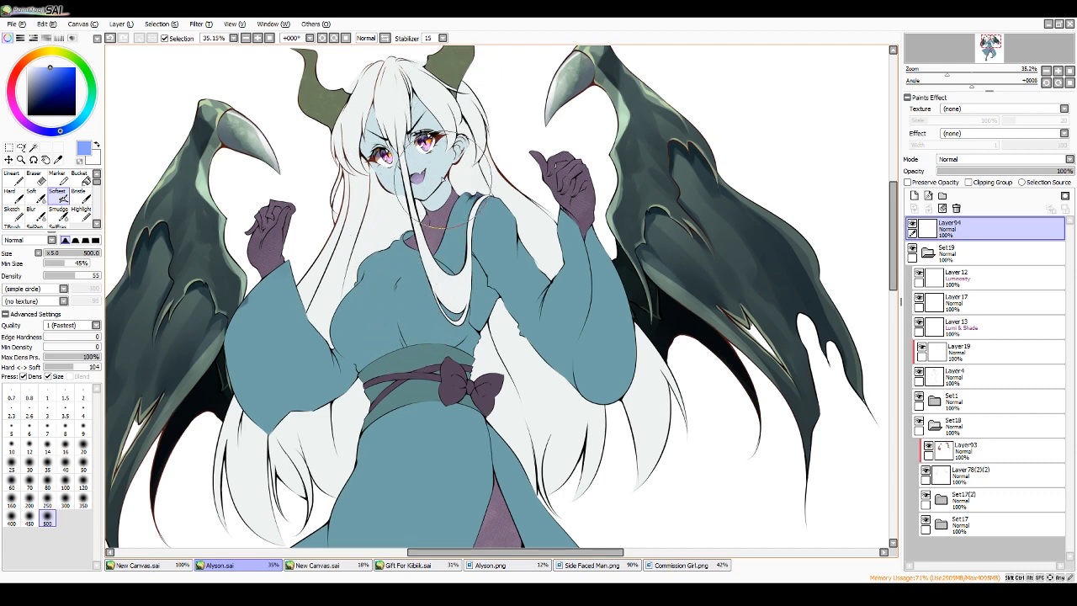
{"action": "left_click_drag", "start_coordinate": [894, 235], "coordinate": [873, 226]}
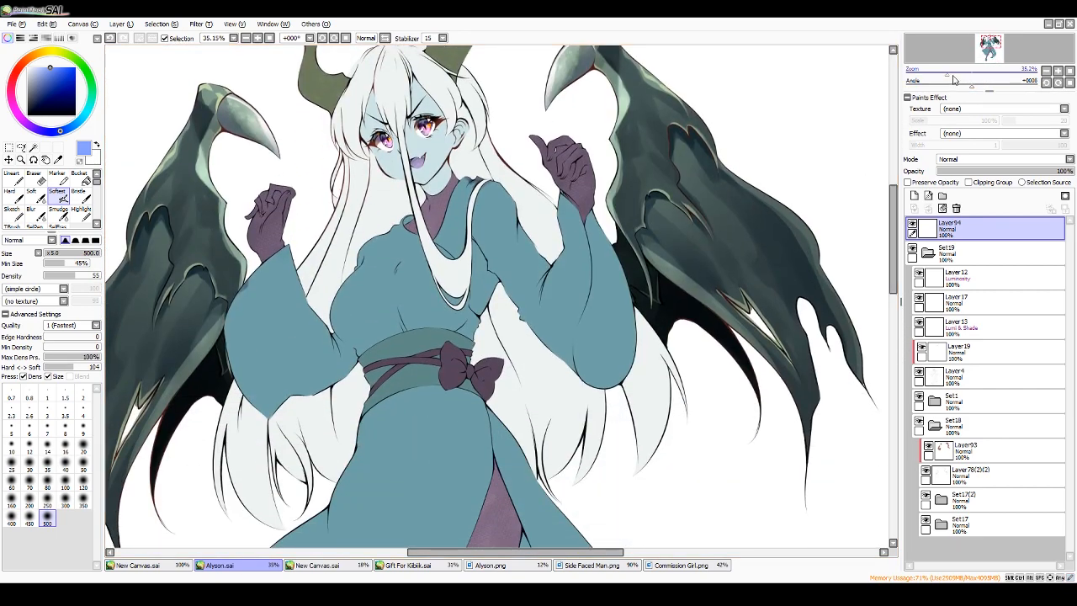
{"action": "left_click_drag", "start_coordinate": [953, 75], "coordinate": [968, 46]}
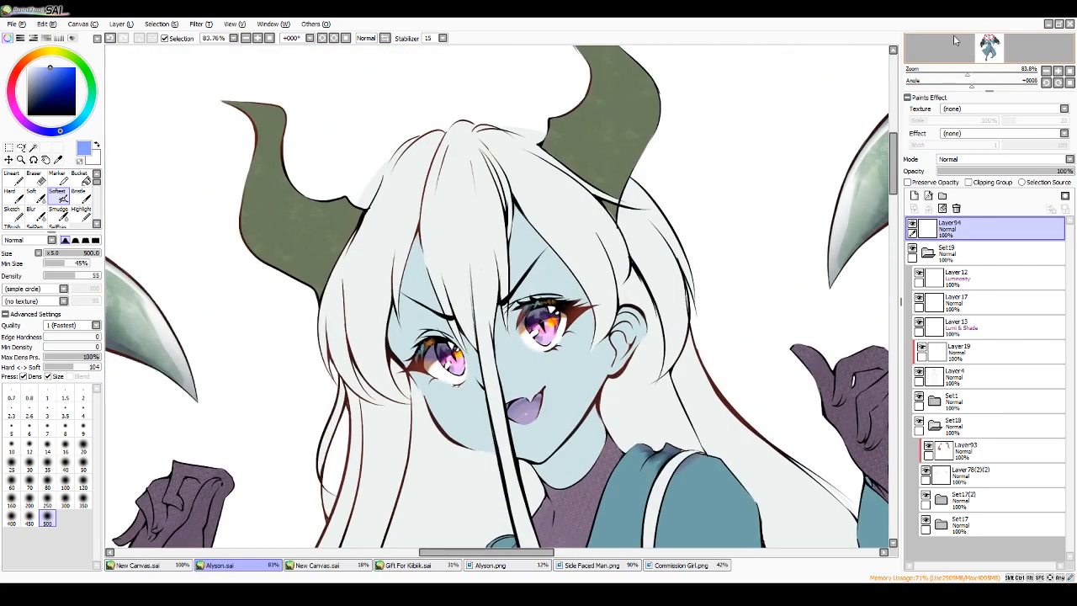
- Check what Set18 and Set1 contain by toggling their visibility, collapse Set18 and expand Set1
{"action": "left_click", "coordinate": [919, 423]}
{"action": "left_click", "coordinate": [920, 423]}
{"action": "left_click", "coordinate": [935, 425]}
{"action": "left_click", "coordinate": [920, 398]}
{"action": "left_click", "coordinate": [919, 397]}
{"action": "left_click", "coordinate": [934, 402]}
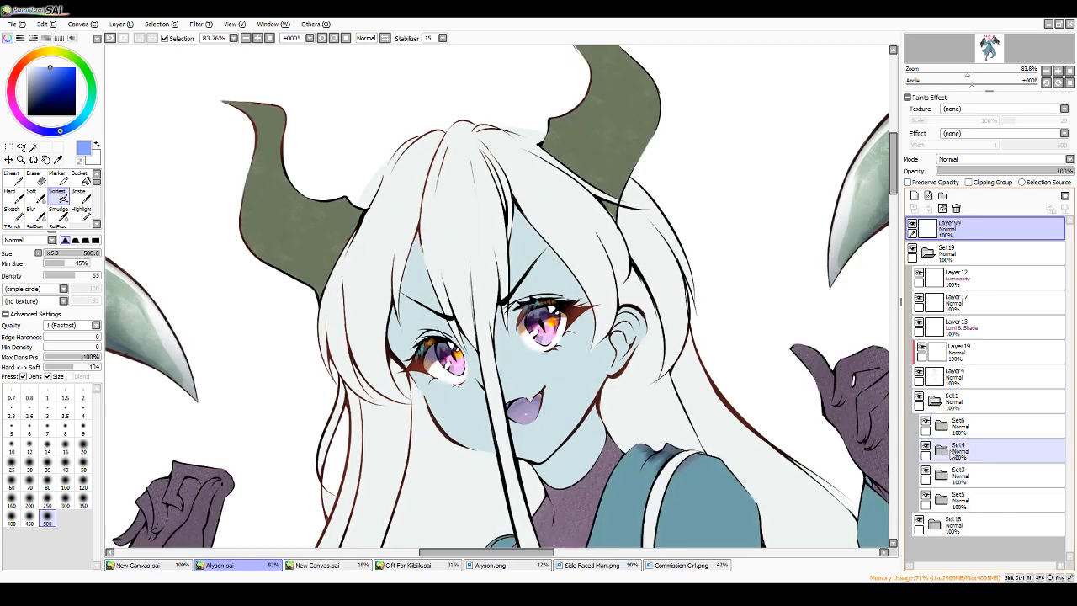
- Check the visibility of Set5, expand it, and identify and select Layer20 as the layer to work on
{"action": "left_click", "coordinate": [926, 498]}
{"action": "left_click", "coordinate": [925, 497]}
{"action": "left_click", "coordinate": [941, 499]}
{"action": "left_click", "coordinate": [982, 522]}
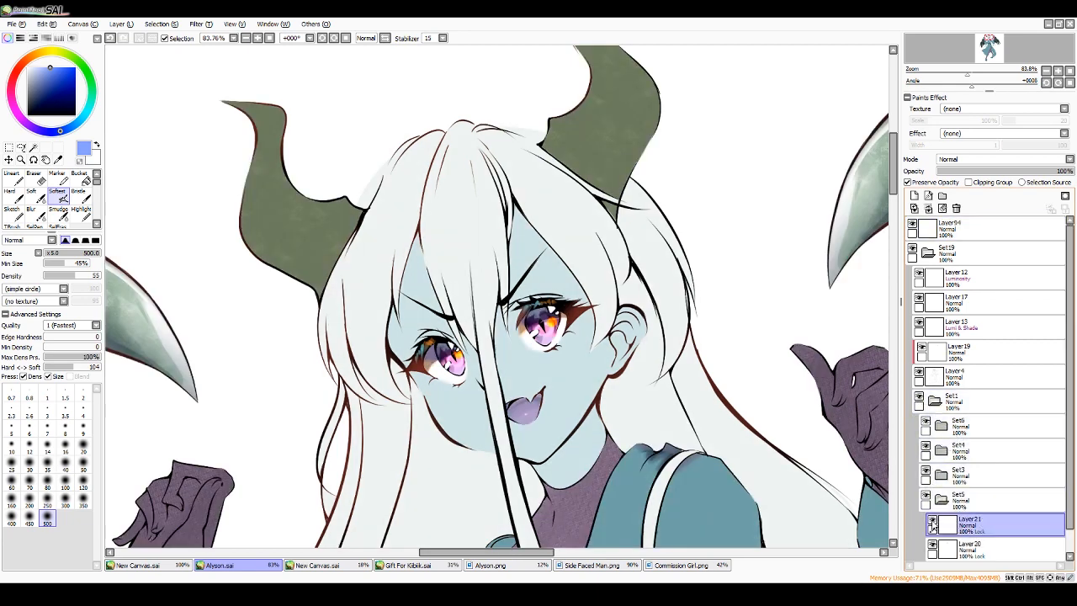
{"action": "left_click", "coordinate": [967, 548]}
{"action": "left_click", "coordinate": [933, 548]}
{"action": "left_click", "coordinate": [932, 549]}
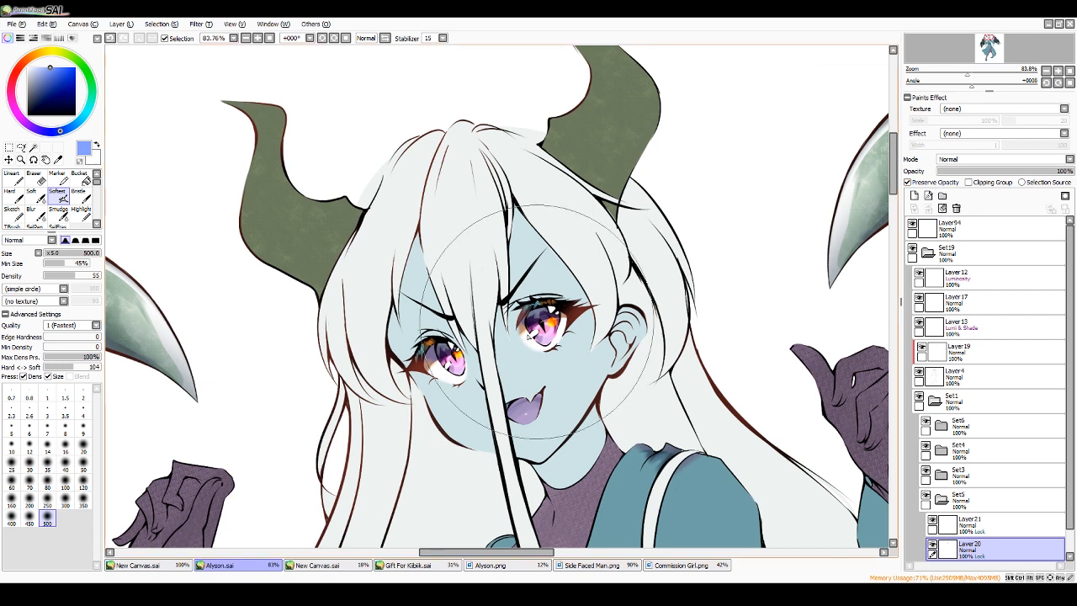
- Sample the face's light-blue skin color, clear the scratch pad and fill it with that color using the Marker brush at size 500
{"action": "right_click", "coordinate": [513, 353]}
{"action": "left_click", "coordinate": [57, 179]}
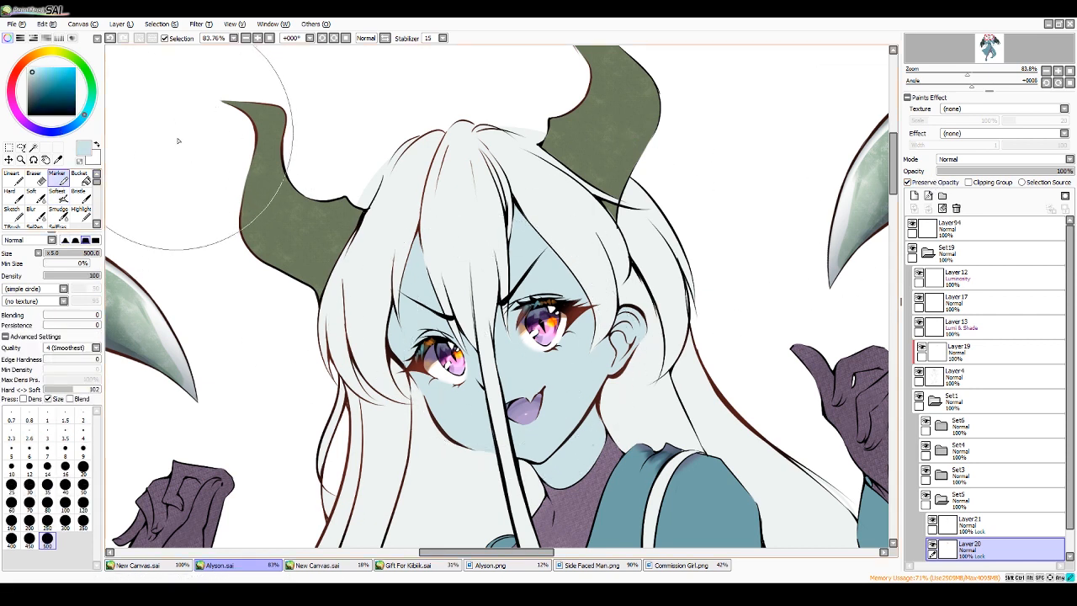
{"action": "left_click", "coordinate": [72, 40]}
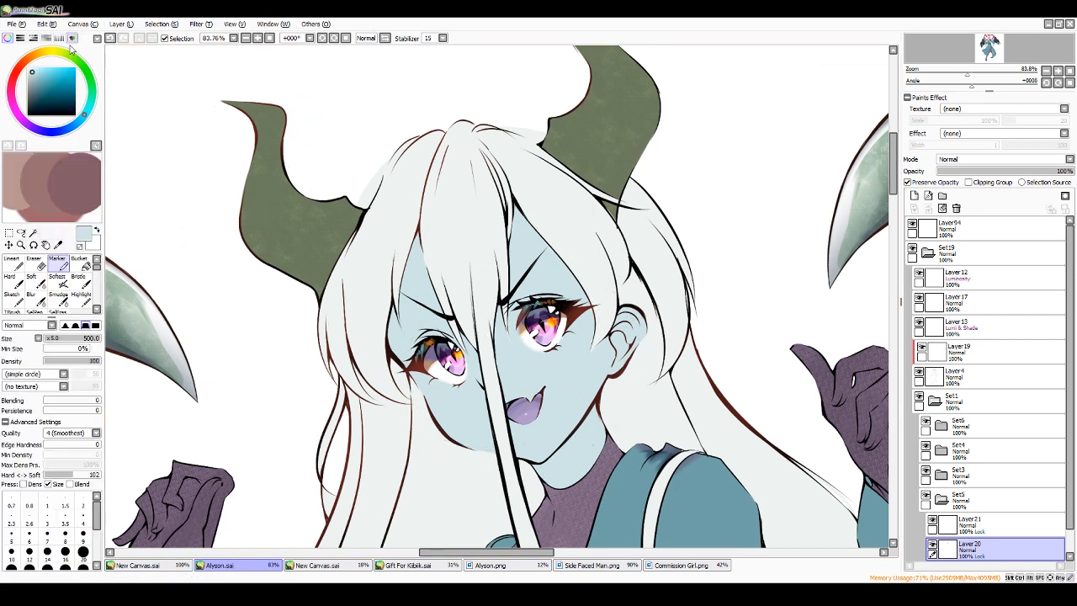
{"action": "left_click", "coordinate": [95, 147]}
{"action": "left_click", "coordinate": [23, 181]}
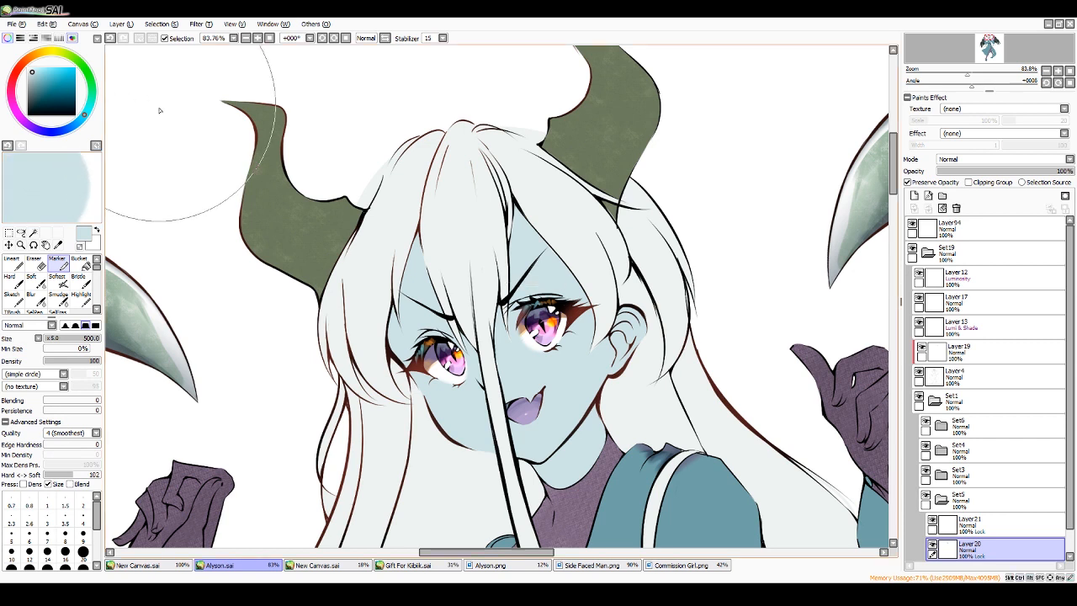
- Paint a mid-tone and a darker, bluer shade of the skin color as swatches on the scratch pad with the Marker at size 103
{"action": "left_click_drag", "start_coordinate": [150, 114], "coordinate": [79, 117]}
{"action": "left_click", "coordinate": [80, 121]}
{"action": "left_click", "coordinate": [62, 196]}
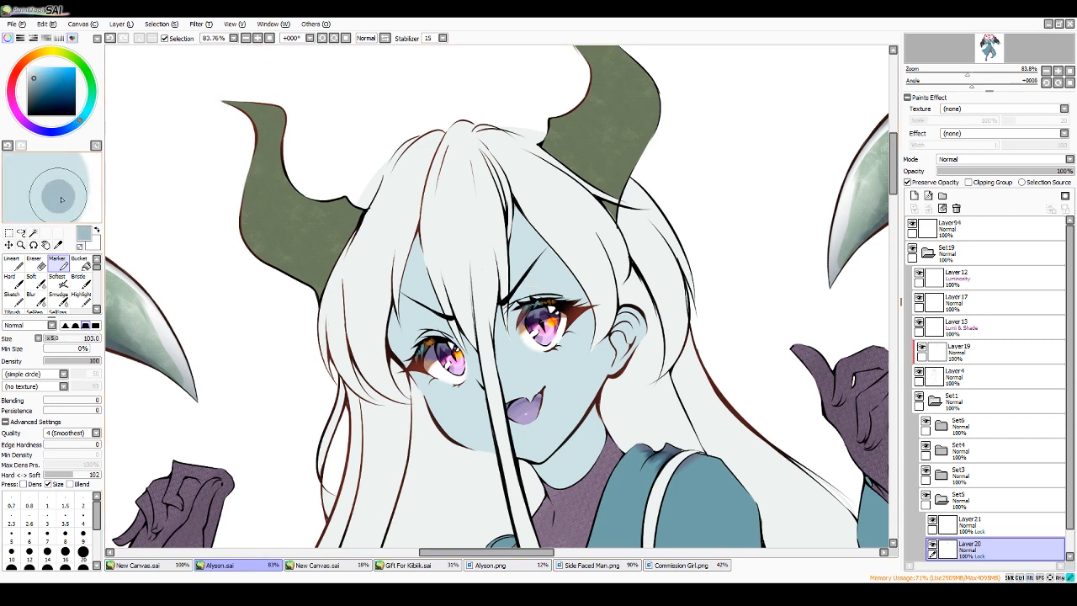
{"action": "left_click", "coordinate": [71, 128]}
{"action": "left_click", "coordinate": [86, 199]}
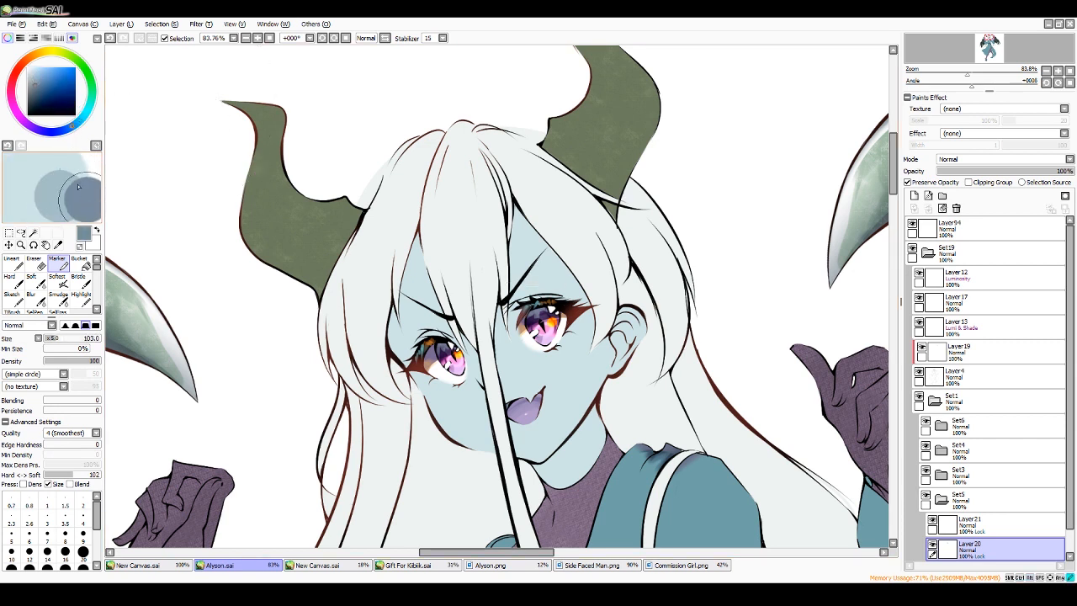
- Shade the face edges beneath the hair and the inside of the ear with the mid-tone swatch, using the Soft brush at size 17
{"action": "right_click", "coordinate": [46, 187]}
{"action": "left_click", "coordinate": [33, 285]}
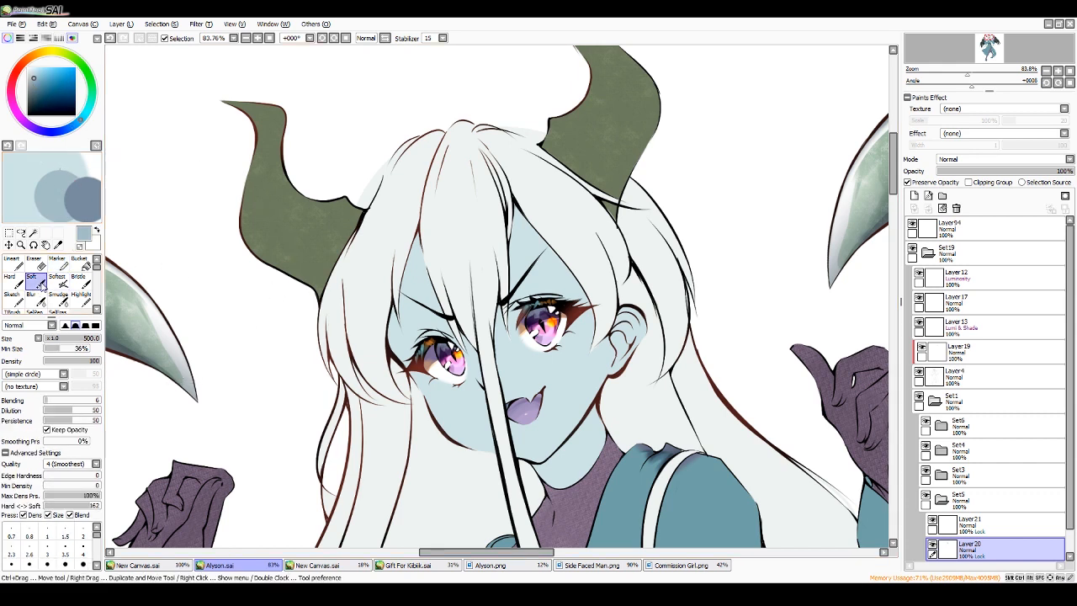
{"action": "left_click_drag", "start_coordinate": [427, 257], "coordinate": [414, 245]}
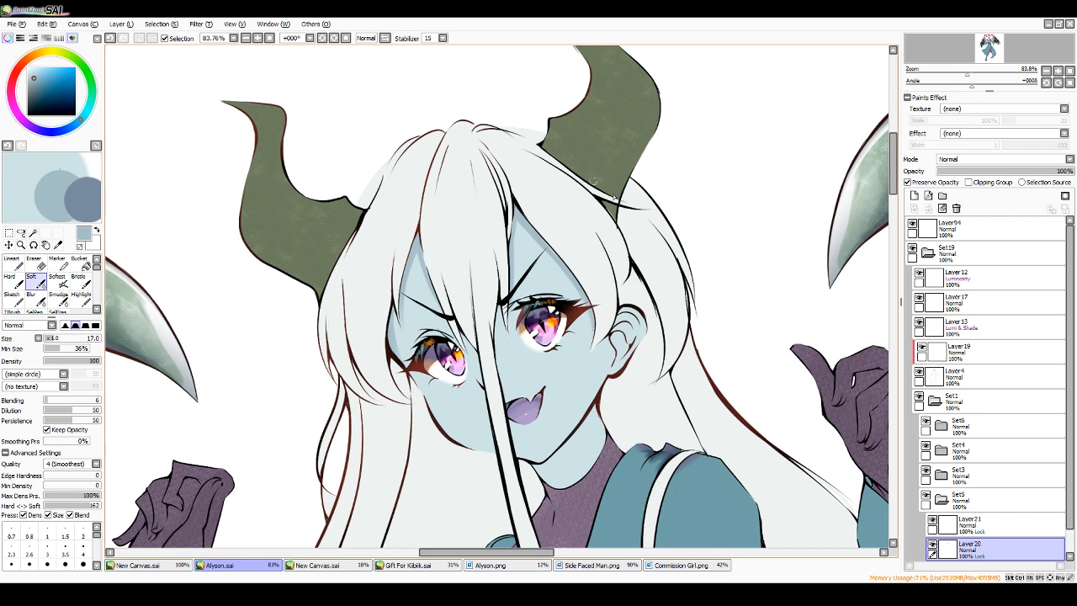
{"action": "left_click_drag", "start_coordinate": [621, 316], "coordinate": [638, 317]}
{"action": "mouse_move", "coordinate": [621, 357]}
{"action": "left_mouse_down"}
{"action": "mouse_move", "coordinate": [616, 341]}
{"action": "mouse_move", "coordinate": [587, 345]}
{"action": "mouse_move", "coordinate": [637, 358]}
{"action": "left_mouse_up"}
- Try large Soft brush strokes of the mid-tone on the cheek beside the mouth, and undo them
{"action": "left_click_drag", "start_coordinate": [566, 311], "coordinate": [631, 310]}
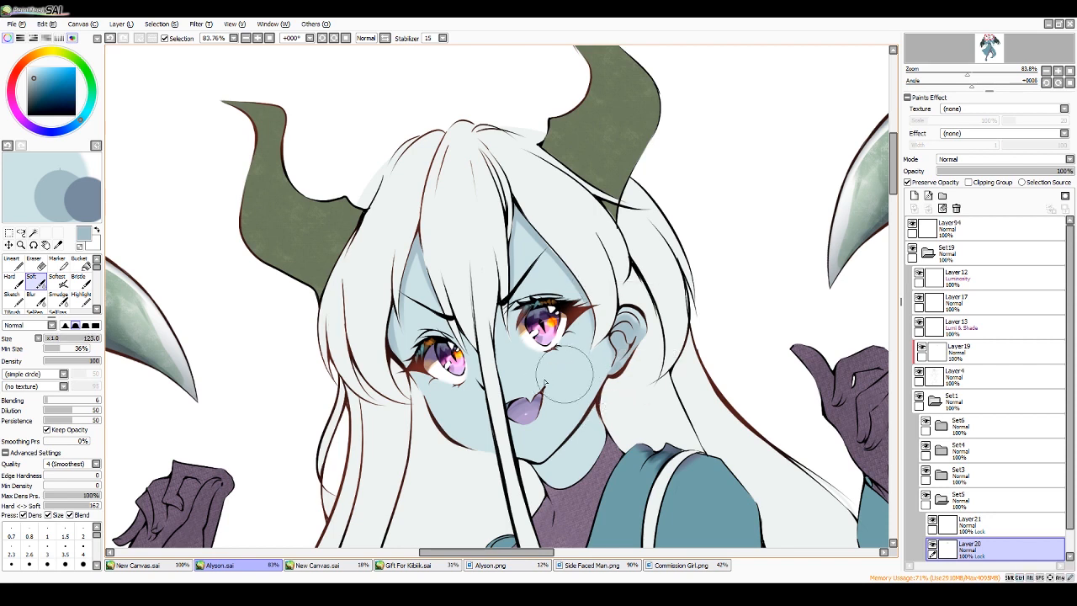
{"action": "mouse_move", "coordinate": [564, 375]}
{"action": "left_mouse_down"}
{"action": "mouse_move", "coordinate": [549, 377]}
{"action": "mouse_move", "coordinate": [597, 371]}
{"action": "left_mouse_up"}
{"action": "left_click_drag", "start_coordinate": [596, 384], "coordinate": [578, 386]}
{"action": "key", "text": "ctrl+z"}
{"action": "key", "text": "ctrl+z"}
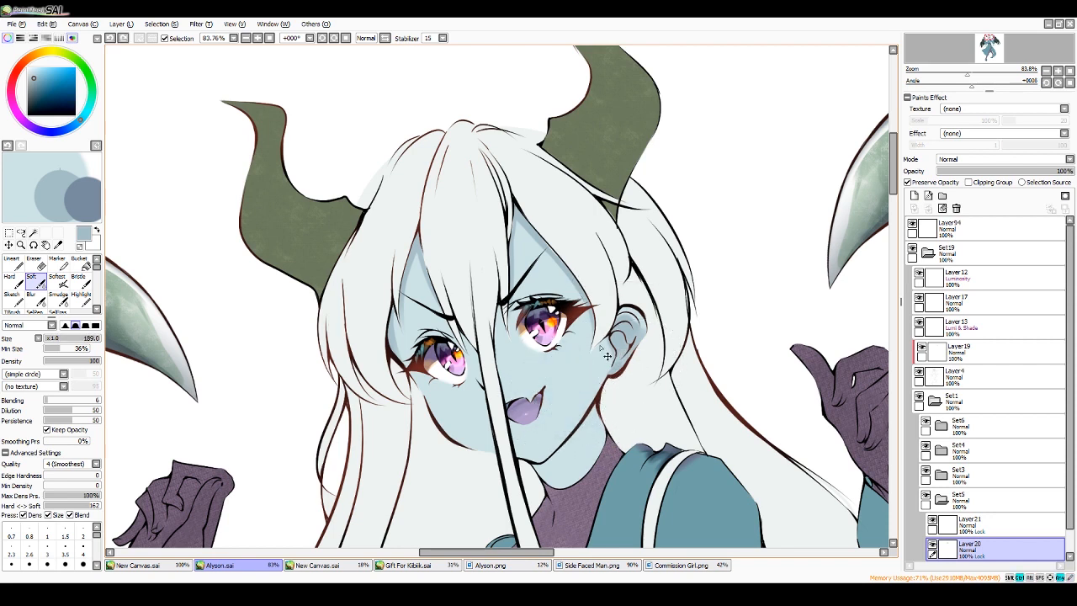
- Softly shade the forehead beneath the bangs and the skin around the eyes, and try and undo a size 188 dab on the cheek
{"action": "left_click_drag", "start_coordinate": [575, 250], "coordinate": [567, 249]}
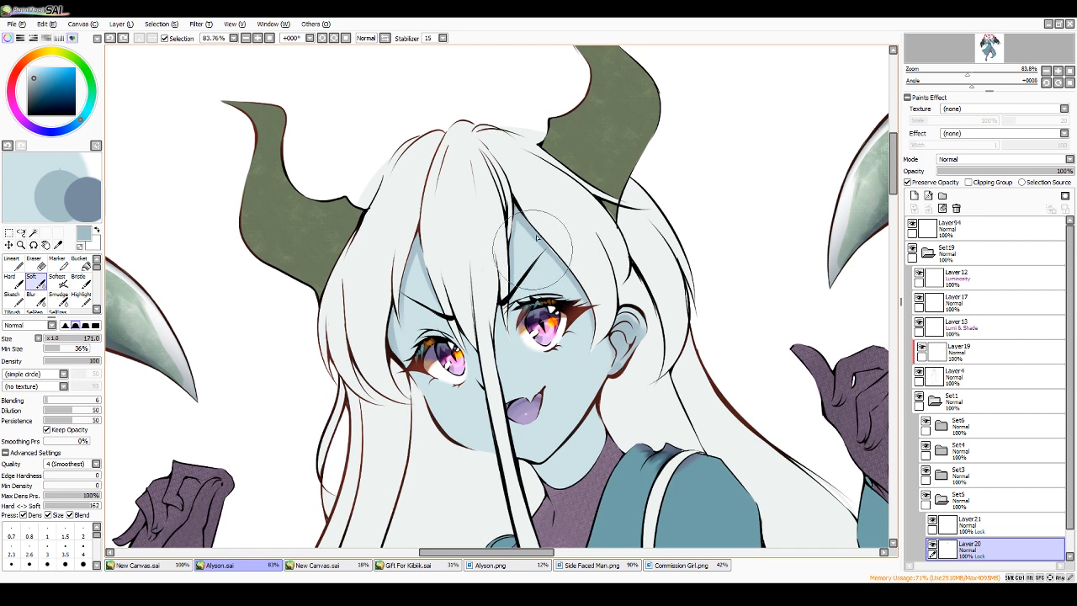
{"action": "mouse_move", "coordinate": [524, 244]}
{"action": "left_mouse_down"}
{"action": "mouse_move", "coordinate": [545, 263]}
{"action": "mouse_move", "coordinate": [575, 247]}
{"action": "mouse_move", "coordinate": [518, 236]}
{"action": "mouse_move", "coordinate": [558, 231]}
{"action": "mouse_move", "coordinate": [539, 241]}
{"action": "mouse_move", "coordinate": [573, 273]}
{"action": "mouse_move", "coordinate": [555, 214]}
{"action": "left_mouse_up"}
{"action": "mouse_move", "coordinate": [431, 257]}
{"action": "left_mouse_down"}
{"action": "mouse_move", "coordinate": [407, 284]}
{"action": "mouse_move", "coordinate": [433, 275]}
{"action": "mouse_move", "coordinate": [403, 272]}
{"action": "mouse_move", "coordinate": [428, 268]}
{"action": "mouse_move", "coordinate": [409, 273]}
{"action": "mouse_move", "coordinate": [420, 244]}
{"action": "mouse_move", "coordinate": [406, 266]}
{"action": "mouse_move", "coordinate": [420, 260]}
{"action": "mouse_move", "coordinate": [417, 240]}
{"action": "mouse_move", "coordinate": [457, 289]}
{"action": "mouse_move", "coordinate": [441, 238]}
{"action": "mouse_move", "coordinate": [383, 276]}
{"action": "mouse_move", "coordinate": [414, 279]}
{"action": "left_mouse_up"}
{"action": "left_click_drag", "start_coordinate": [425, 384], "coordinate": [418, 384]}
{"action": "left_click_drag", "start_coordinate": [436, 337], "coordinate": [451, 335]}
{"action": "left_click_drag", "start_coordinate": [525, 318], "coordinate": [535, 317]}
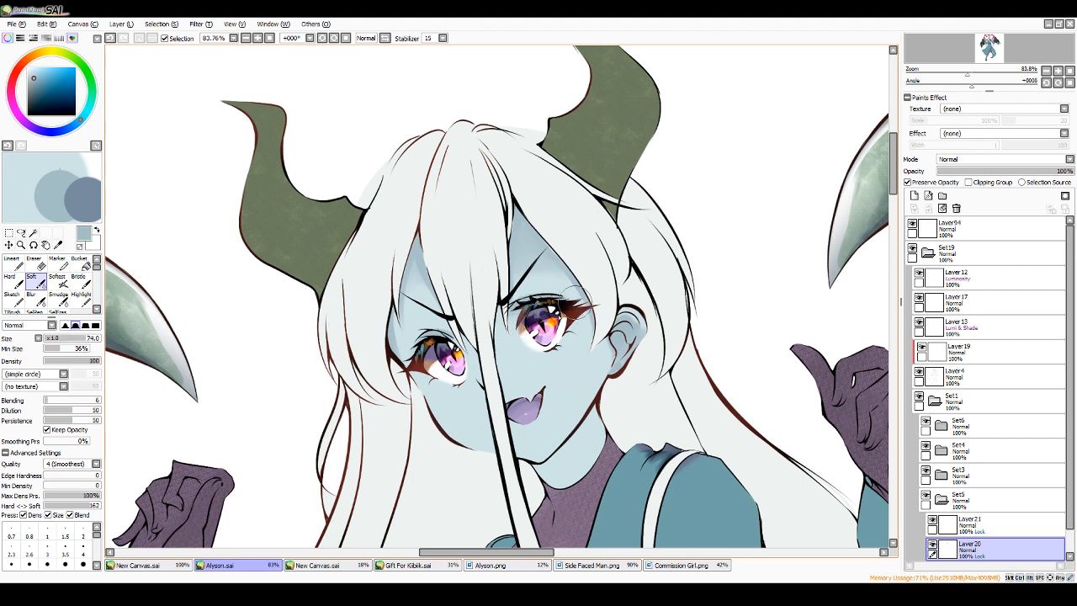
{"action": "mouse_move", "coordinate": [535, 362]}
{"action": "left_mouse_down"}
{"action": "mouse_move", "coordinate": [583, 354]}
{"action": "mouse_move", "coordinate": [558, 360]}
{"action": "left_mouse_up"}
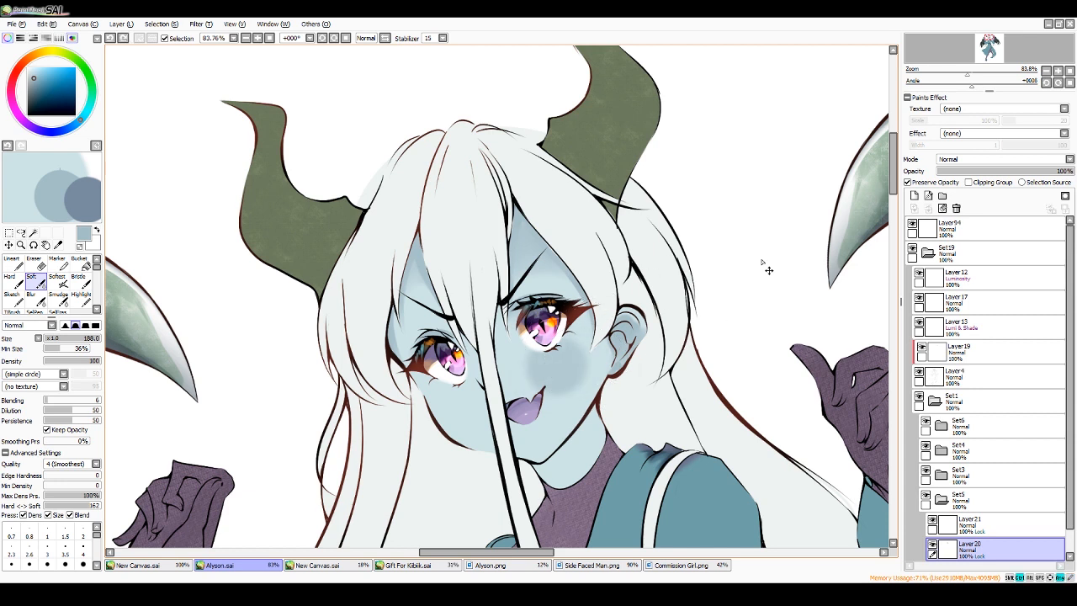
{"action": "key", "text": "ctrl+z"}
- Shade the neck beneath the chin and the jawline below the ear with the mid-tone, using the Soft brush at size 93
{"action": "left_click_drag", "start_coordinate": [762, 259], "coordinate": [739, 259]}
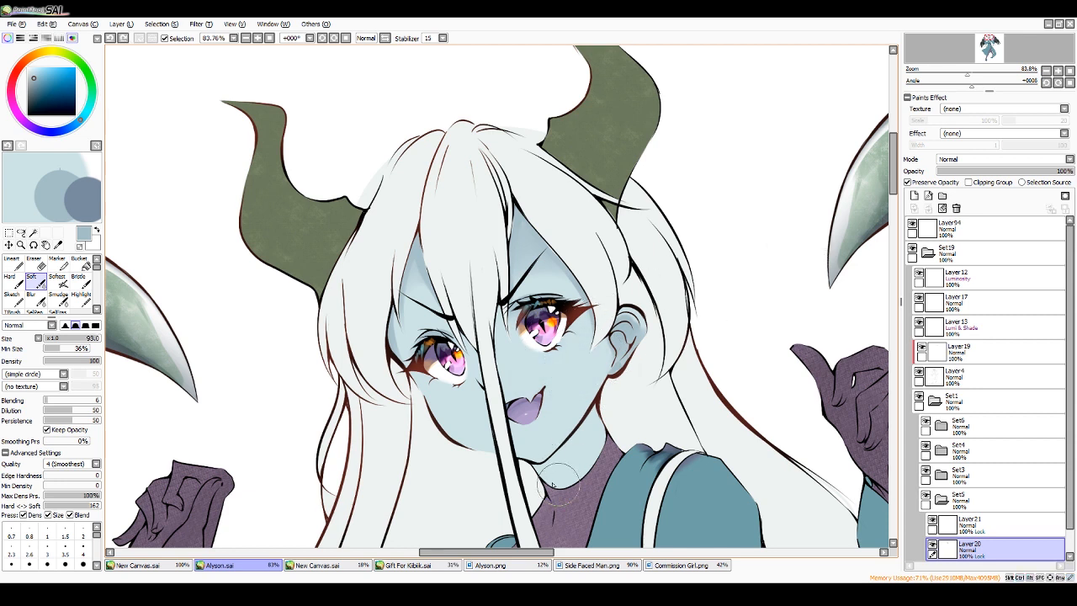
{"action": "mouse_move", "coordinate": [559, 484]}
{"action": "left_mouse_down"}
{"action": "mouse_move", "coordinate": [538, 485]}
{"action": "mouse_move", "coordinate": [584, 448]}
{"action": "left_mouse_up"}
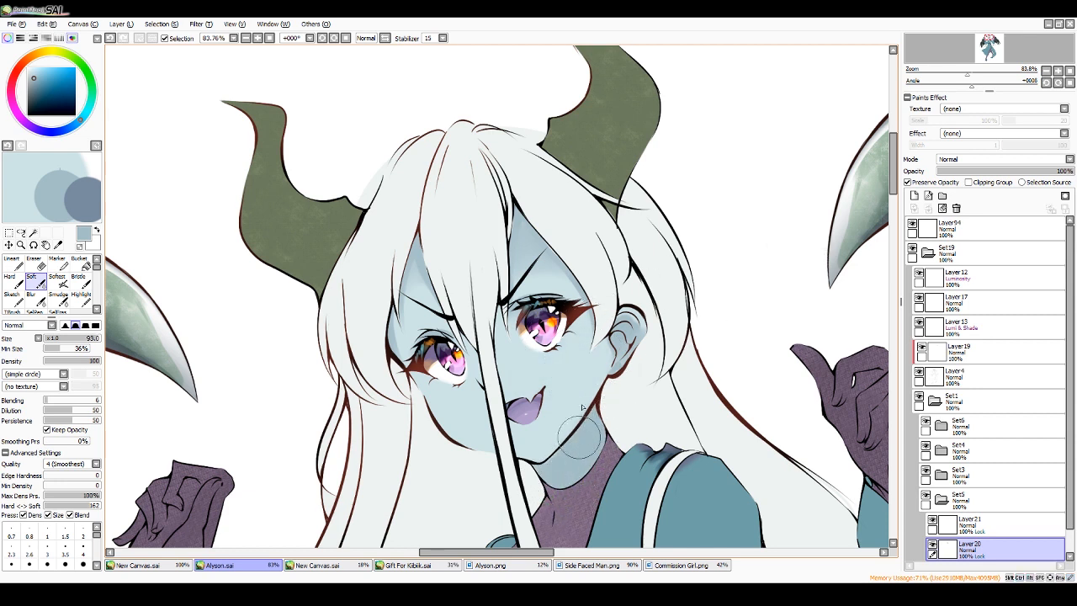
{"action": "left_click_drag", "start_coordinate": [547, 361], "coordinate": [543, 360]}
{"action": "left_click_drag", "start_coordinate": [515, 423], "coordinate": [512, 423]}
{"action": "left_click_drag", "start_coordinate": [602, 383], "coordinate": [581, 384]}
{"action": "left_click_drag", "start_coordinate": [607, 379], "coordinate": [542, 464]}
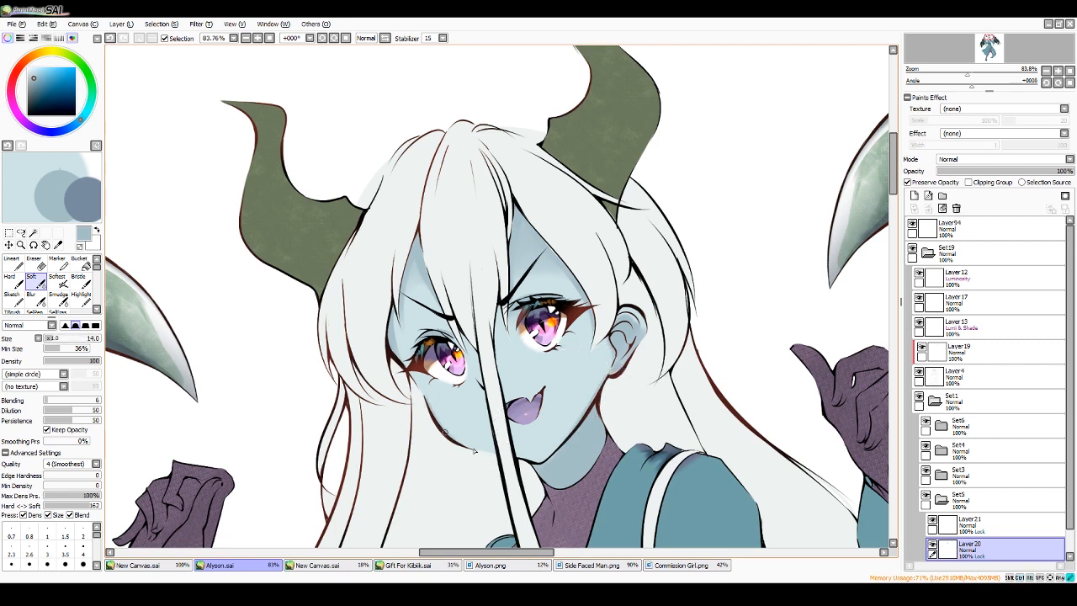
- Add finer Soft brush shading along the jaw and chin edges, below the ear and on the cheek beside the long hair strand
{"action": "left_click_drag", "start_coordinate": [475, 451], "coordinate": [493, 454]}
{"action": "left_click_drag", "start_coordinate": [439, 447], "coordinate": [459, 447]}
{"action": "left_click_drag", "start_coordinate": [615, 397], "coordinate": [583, 394]}
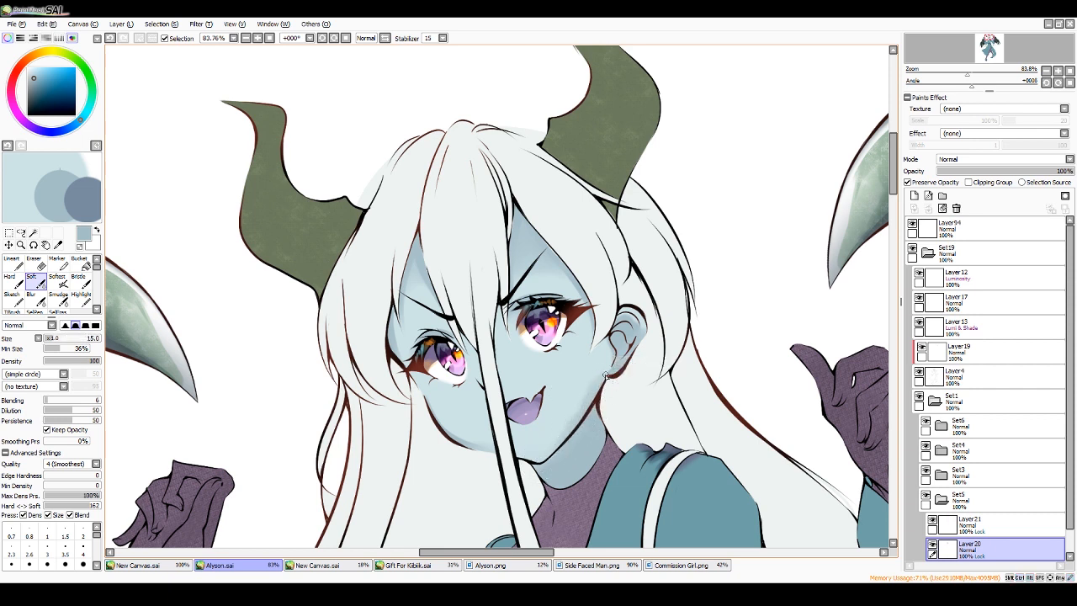
{"action": "mouse_move", "coordinate": [463, 389]}
{"action": "left_mouse_down"}
{"action": "mouse_move", "coordinate": [482, 388]}
{"action": "mouse_move", "coordinate": [473, 395]}
{"action": "left_mouse_up"}
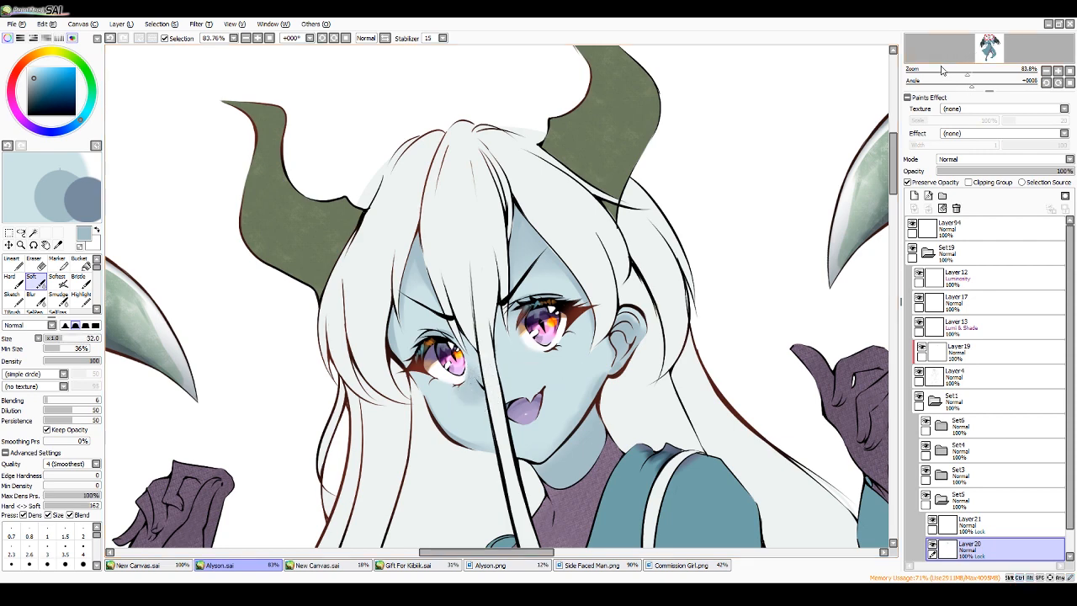
{"action": "left_click_drag", "start_coordinate": [943, 74], "coordinate": [967, 75]}
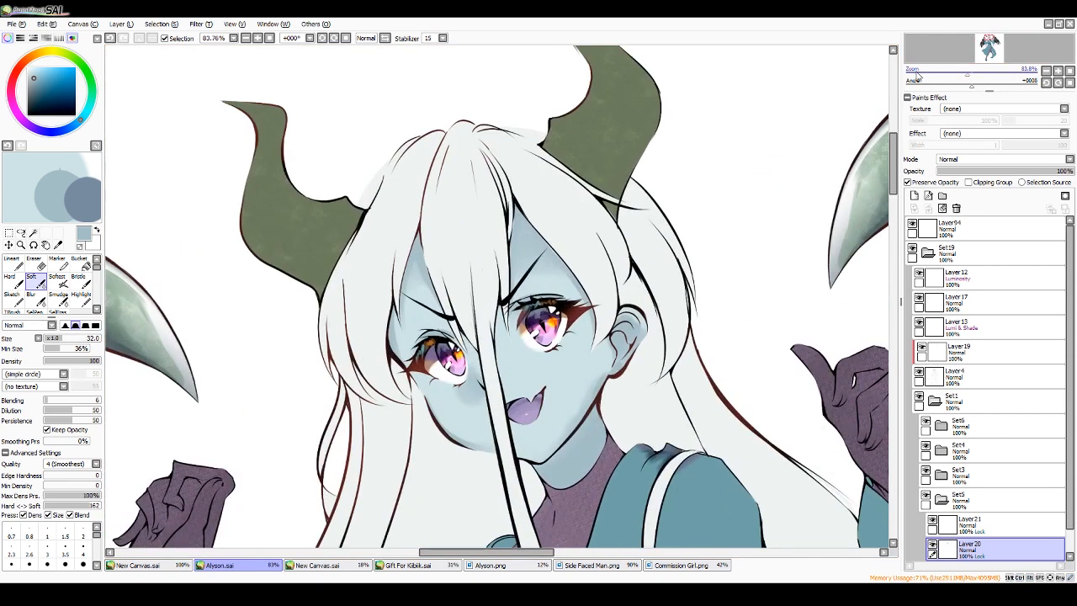
- Try painting over the face shading with the light base skin color using the Soft brush at size 364, and undo it
{"action": "right_click", "coordinate": [572, 370]}
{"action": "left_click_drag", "start_coordinate": [509, 407], "coordinate": [542, 407]}
{"action": "mouse_move", "coordinate": [532, 244]}
{"action": "left_mouse_down"}
{"action": "mouse_move", "coordinate": [586, 235]}
{"action": "mouse_move", "coordinate": [624, 340]}
{"action": "mouse_move", "coordinate": [604, 394]}
{"action": "left_mouse_up"}
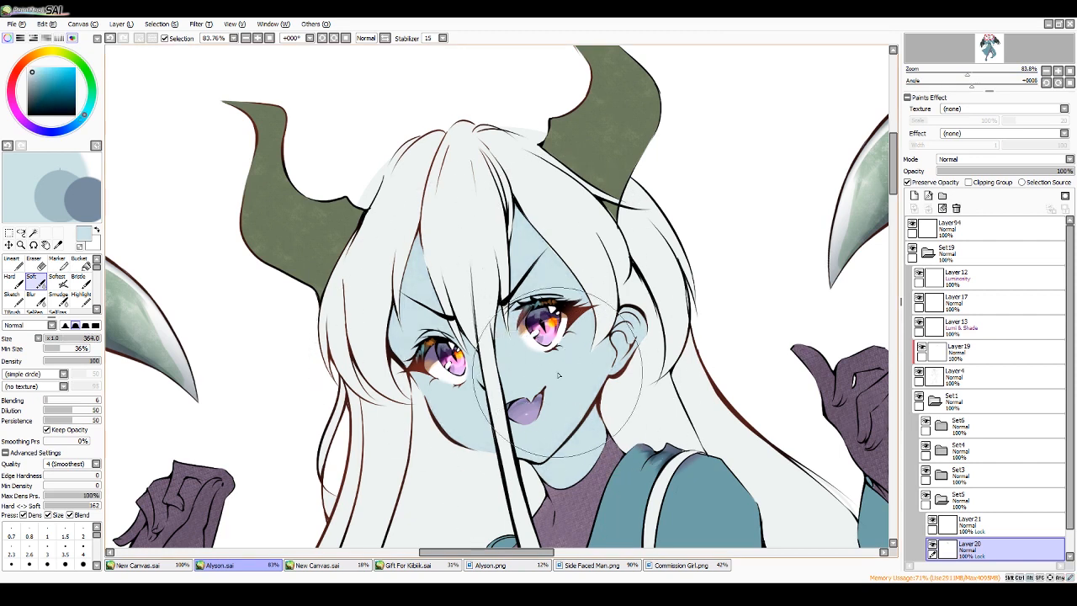
{"action": "key", "text": "ctrl+z"}
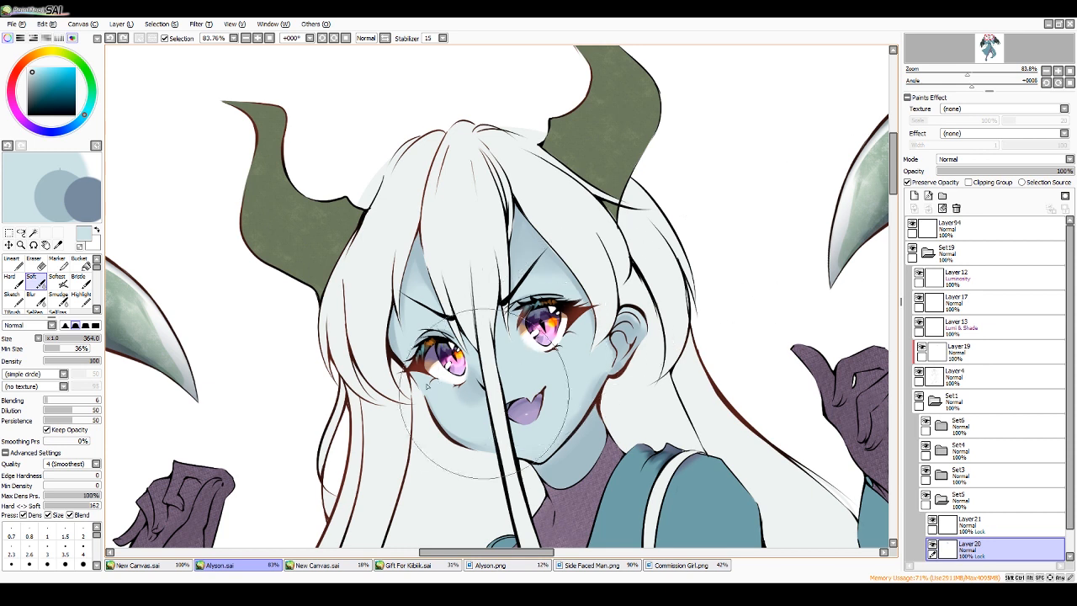
- Shade both cheeks below the eyes with the mid-tone swatch using the Softest brush, reduced to size 120, undoing unsuitable strokes
{"action": "right_click", "coordinate": [55, 198]}
{"action": "left_click", "coordinate": [59, 282]}
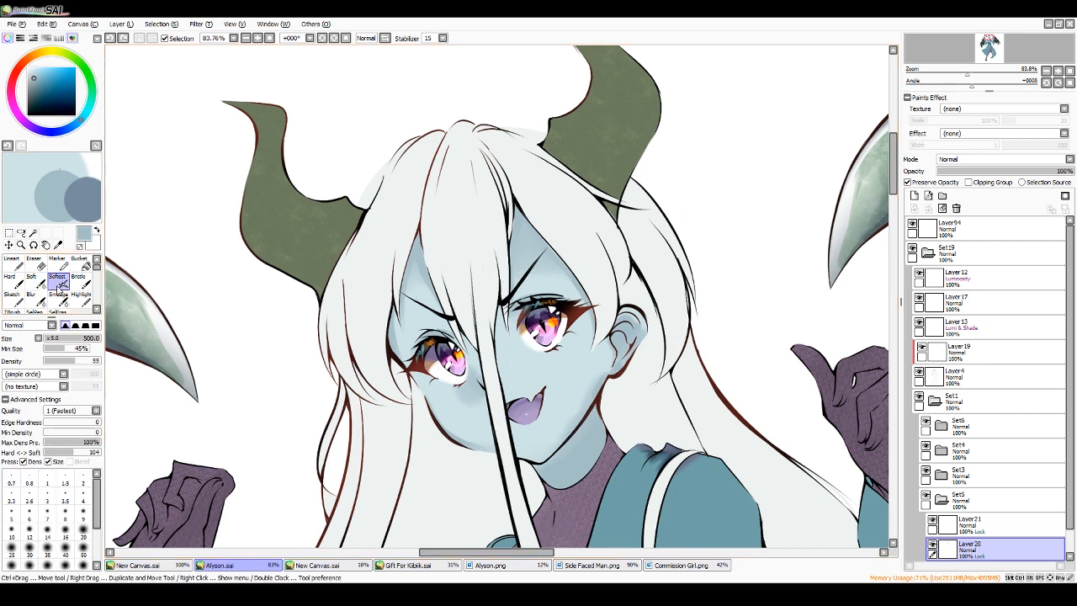
{"action": "right_click", "coordinate": [30, 187]}
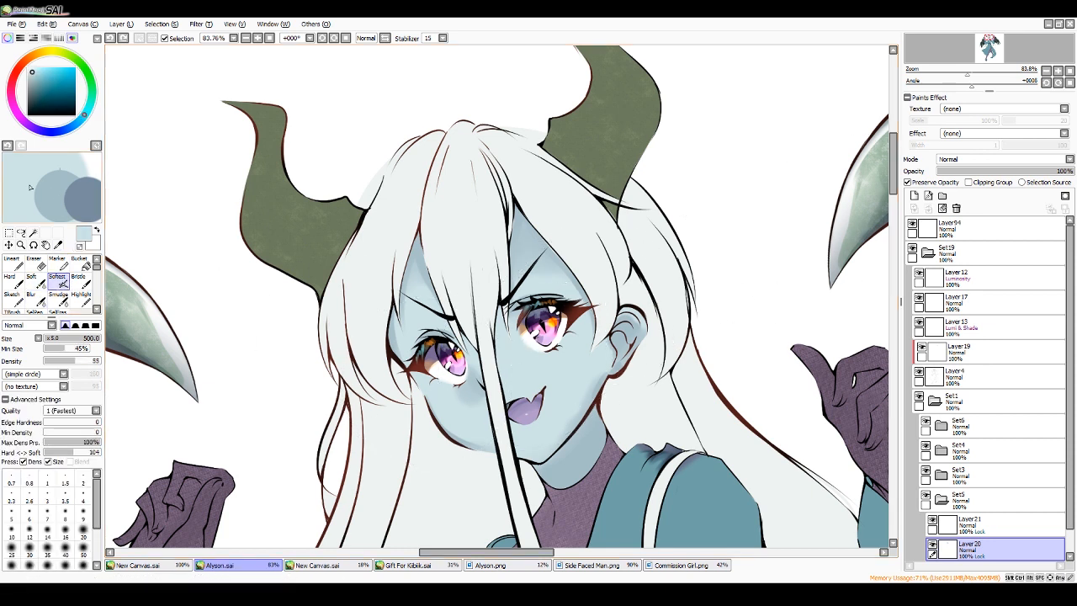
{"action": "right_click", "coordinate": [52, 206]}
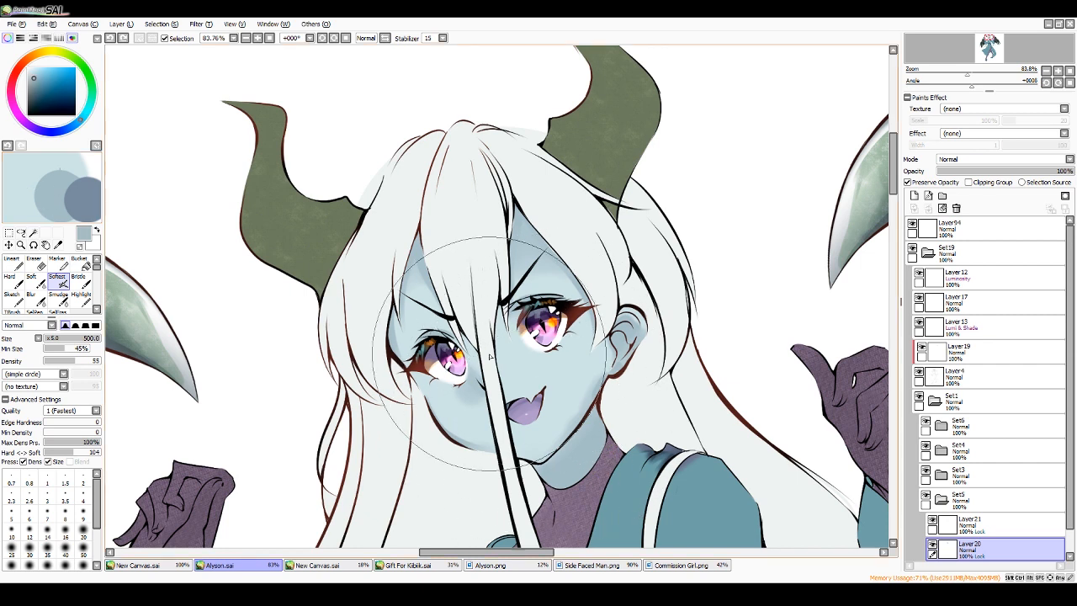
{"action": "left_click_drag", "start_coordinate": [491, 356], "coordinate": [533, 359]}
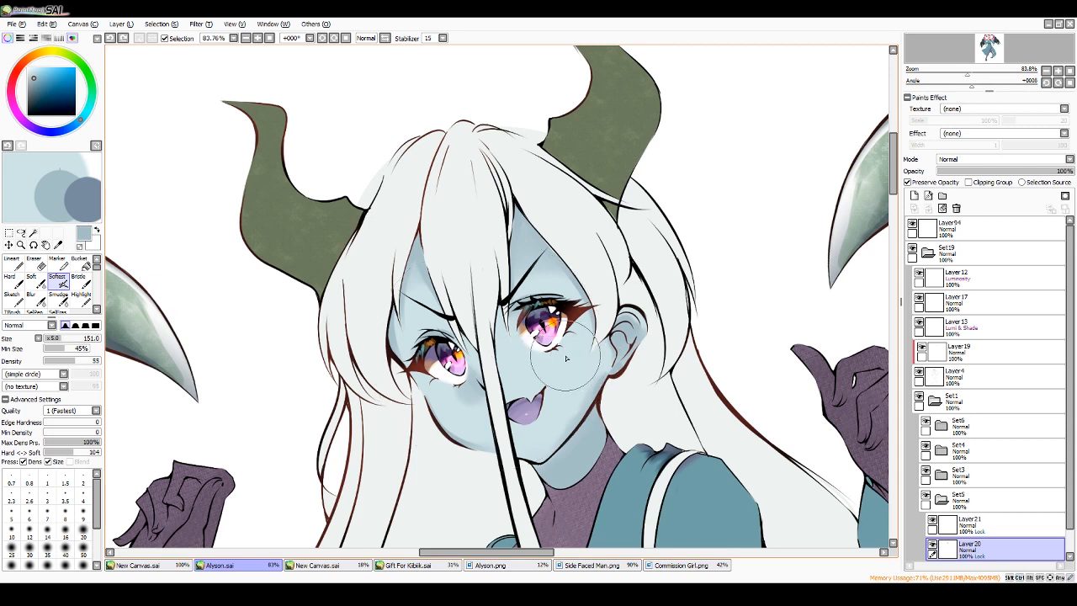
{"action": "left_click_drag", "start_coordinate": [623, 271], "coordinate": [608, 271]}
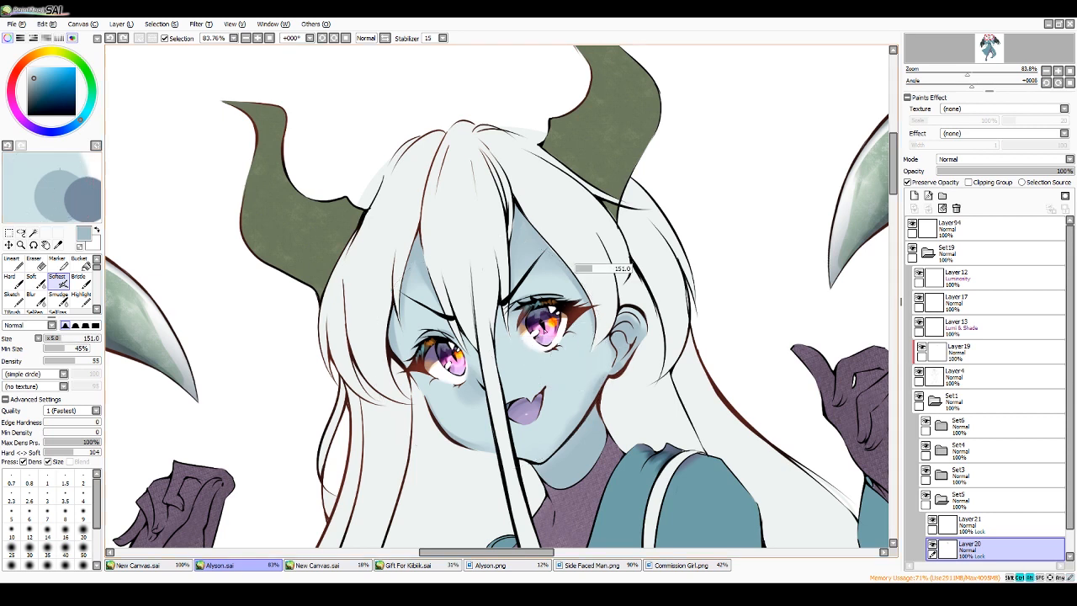
{"action": "mouse_move", "coordinate": [558, 368]}
{"action": "left_mouse_down"}
{"action": "mouse_move", "coordinate": [603, 375]}
{"action": "mouse_move", "coordinate": [573, 370]}
{"action": "left_mouse_up"}
{"action": "key", "text": "ctrl+z"}
{"action": "left_click_drag", "start_coordinate": [451, 390], "coordinate": [451, 399]}
{"action": "left_click_drag", "start_coordinate": [623, 308], "coordinate": [595, 310]}
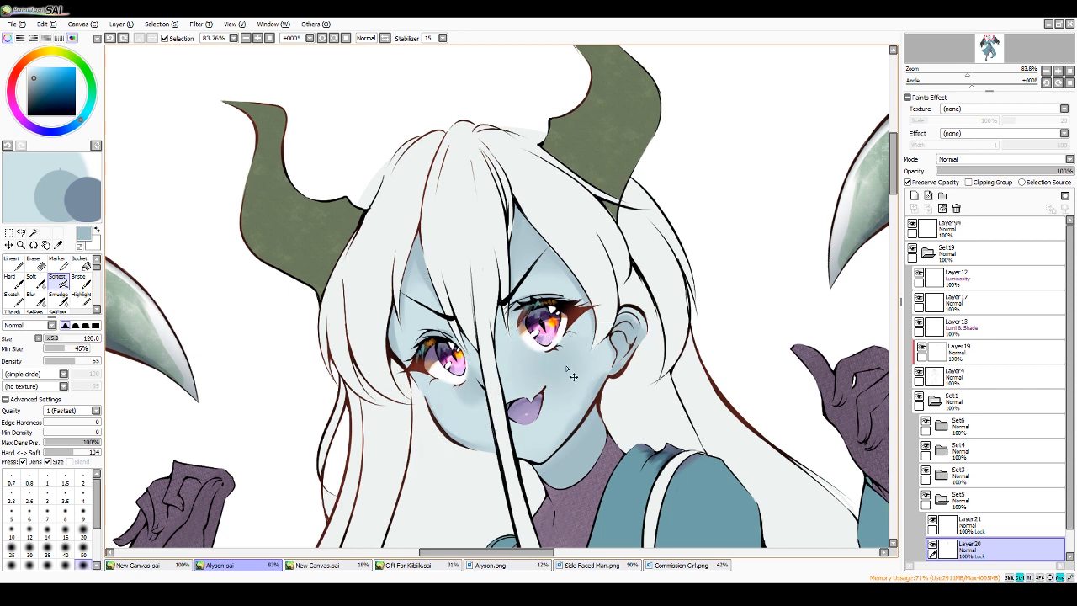
{"action": "mouse_move", "coordinate": [555, 359]}
{"action": "left_mouse_down"}
{"action": "mouse_move", "coordinate": [600, 293]}
{"action": "mouse_move", "coordinate": [526, 349]}
{"action": "mouse_move", "coordinate": [579, 366]}
{"action": "left_mouse_up"}
{"action": "key", "text": "ctrl+z"}
- Dot white highlights on both cheeks with the Sketch brush at size 22, and shade the lower face in mid-tone with Softest at size 331
{"action": "left_click", "coordinate": [13, 296]}
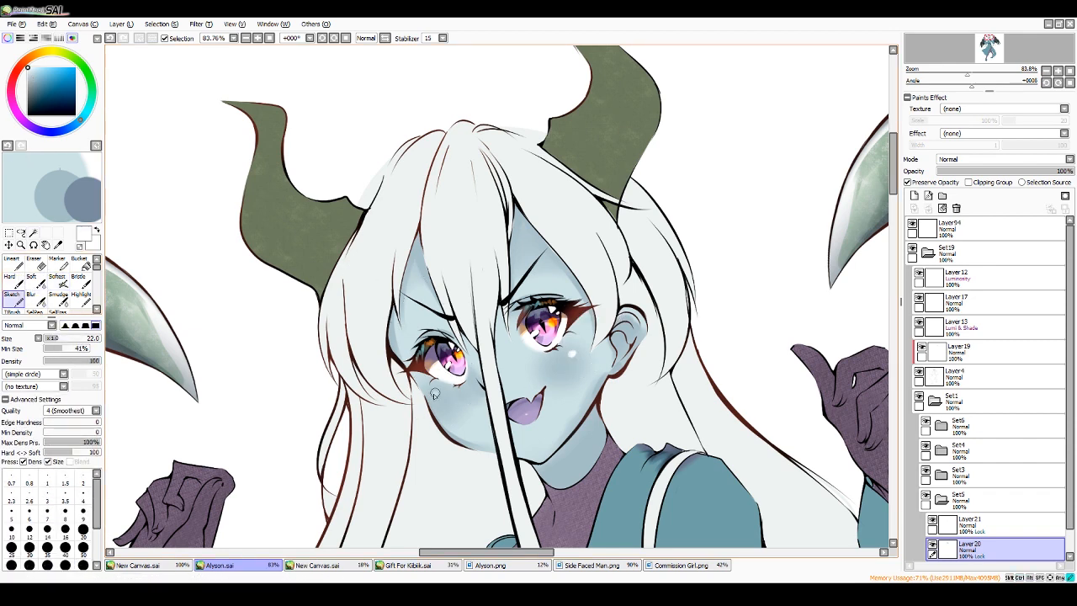
{"action": "mouse_move", "coordinate": [967, 76]}
{"action": "left_mouse_down"}
{"action": "mouse_move", "coordinate": [950, 76]}
{"action": "mouse_move", "coordinate": [974, 76]}
{"action": "left_mouse_up"}
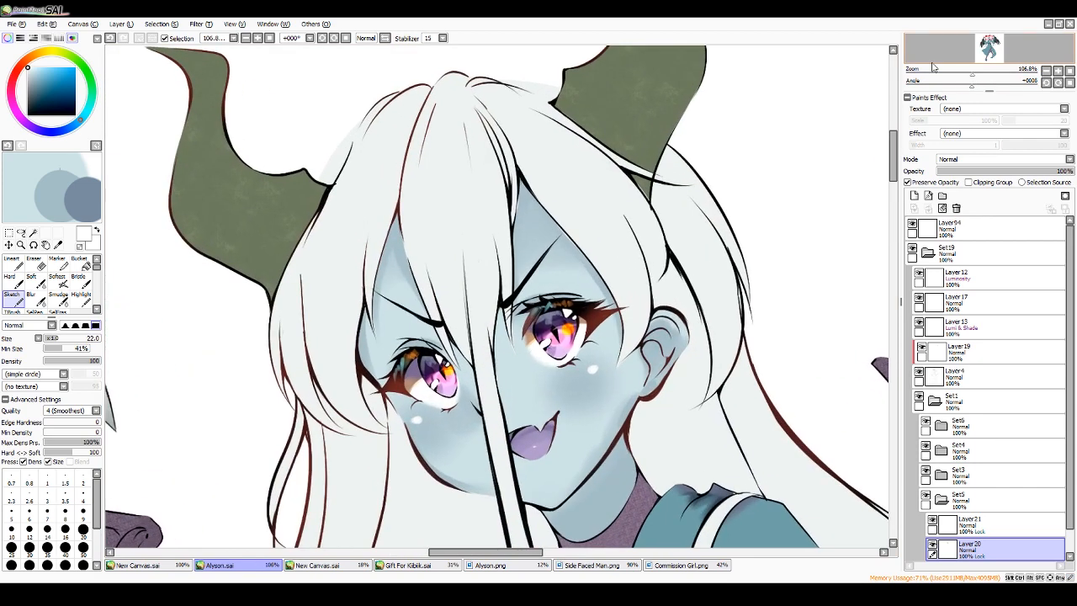
{"action": "left_click", "coordinate": [57, 279]}
{"action": "right_click", "coordinate": [53, 205]}
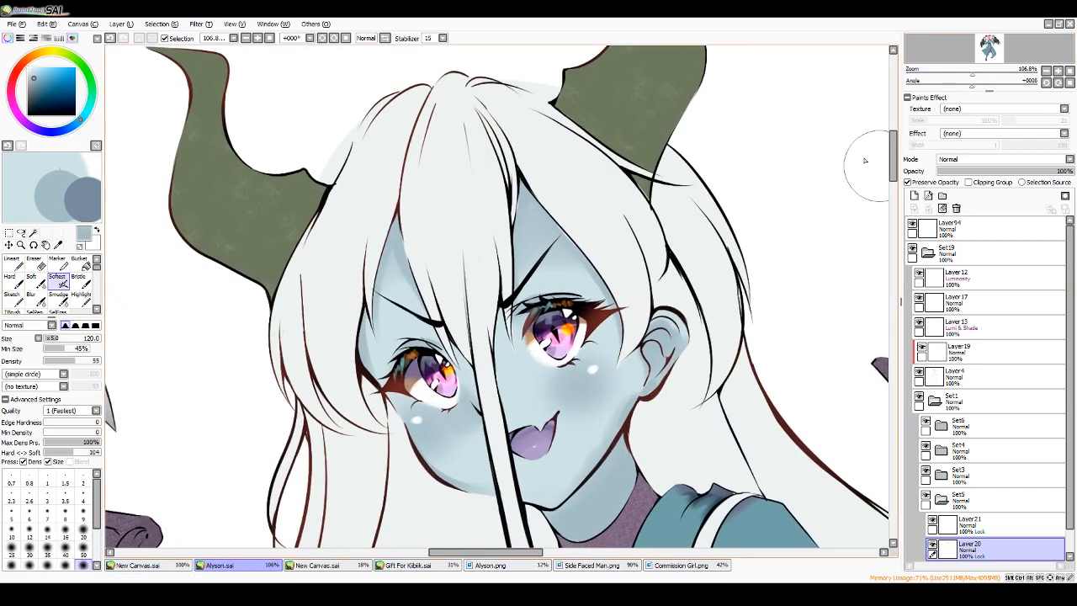
{"action": "left_click_drag", "start_coordinate": [467, 458], "coordinate": [556, 481]}
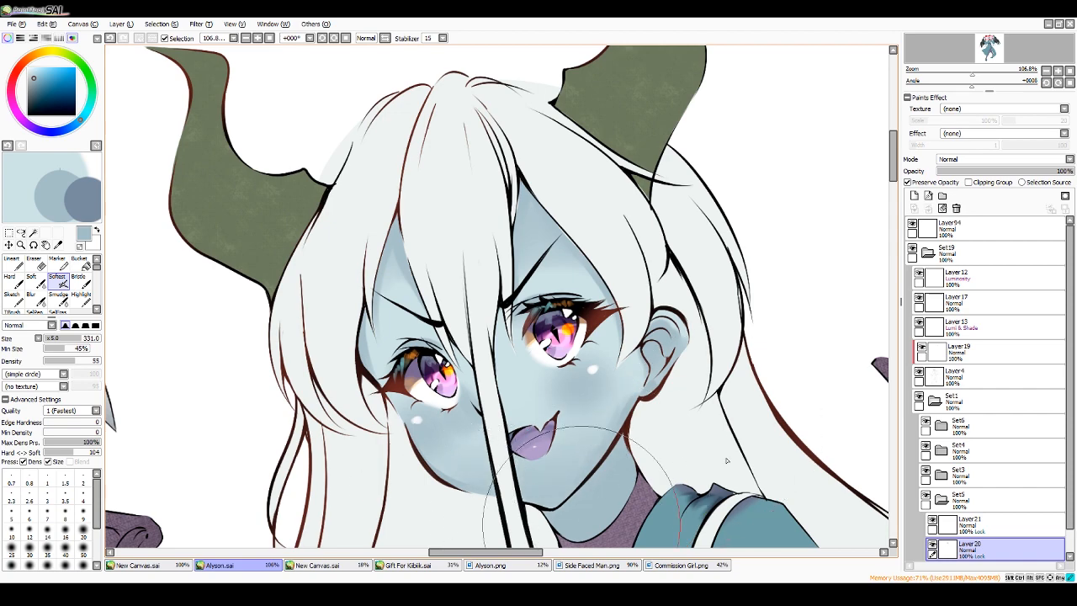
- Paint shadows on the neck below the jaw and on the forehead beneath the bangs with the darkest swatch and the Soft brush
{"action": "left_click_drag", "start_coordinate": [950, 75], "coordinate": [934, 75]}
{"action": "left_click_drag", "start_coordinate": [467, 335], "coordinate": [536, 320]}
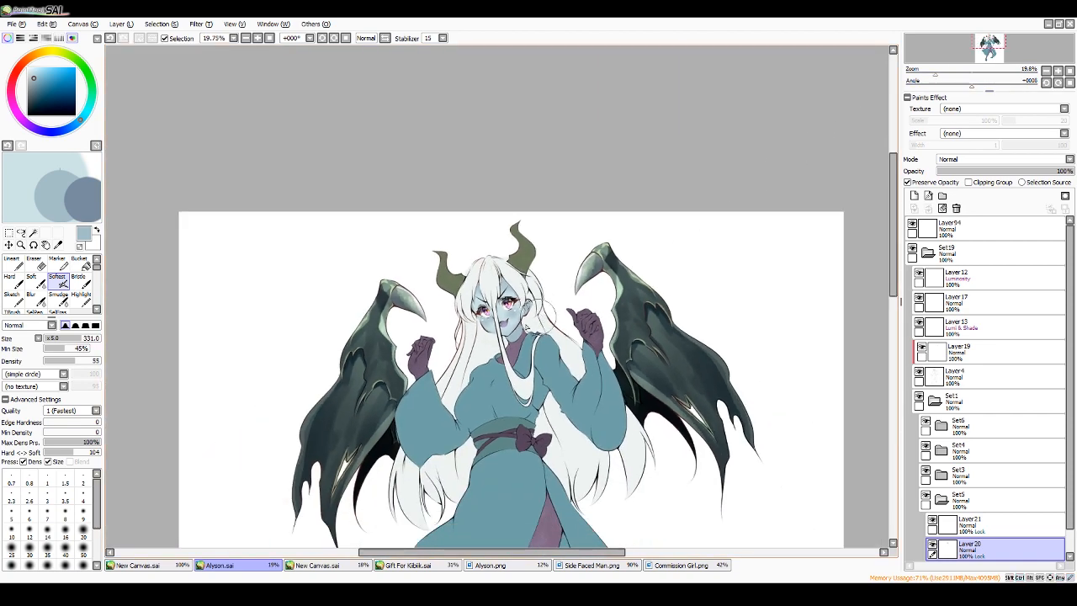
{"action": "mouse_move", "coordinate": [936, 74]}
{"action": "left_mouse_down"}
{"action": "mouse_move", "coordinate": [969, 74]}
{"action": "mouse_move", "coordinate": [946, 69]}
{"action": "left_mouse_up"}
{"action": "left_click", "coordinate": [990, 39]}
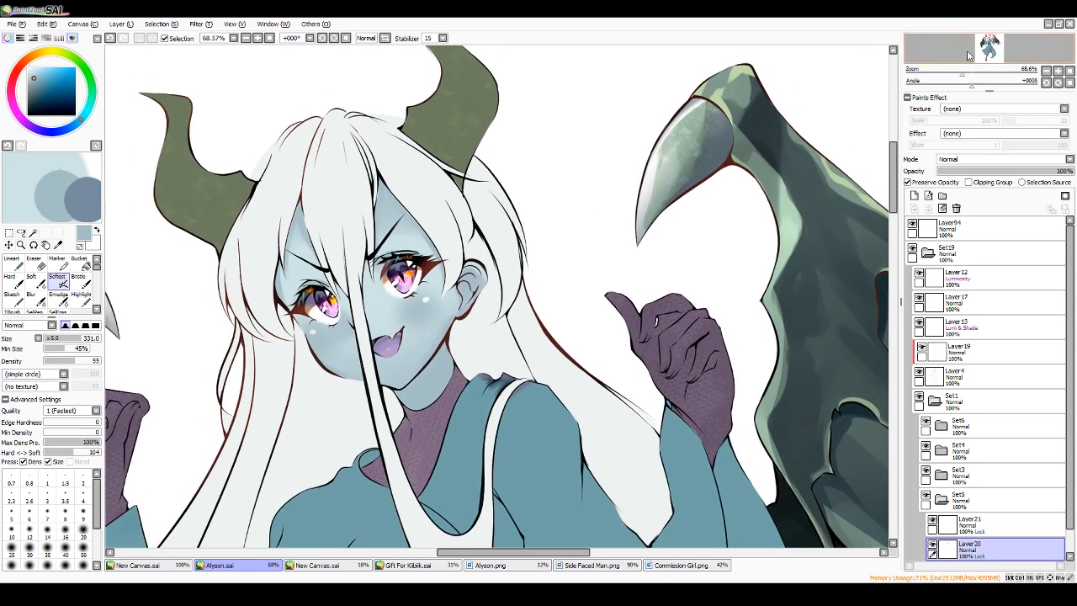
{"action": "left_click_drag", "start_coordinate": [968, 57], "coordinate": [966, 57]}
{"action": "right_click", "coordinate": [83, 200]}
{"action": "left_click", "coordinate": [36, 282]}
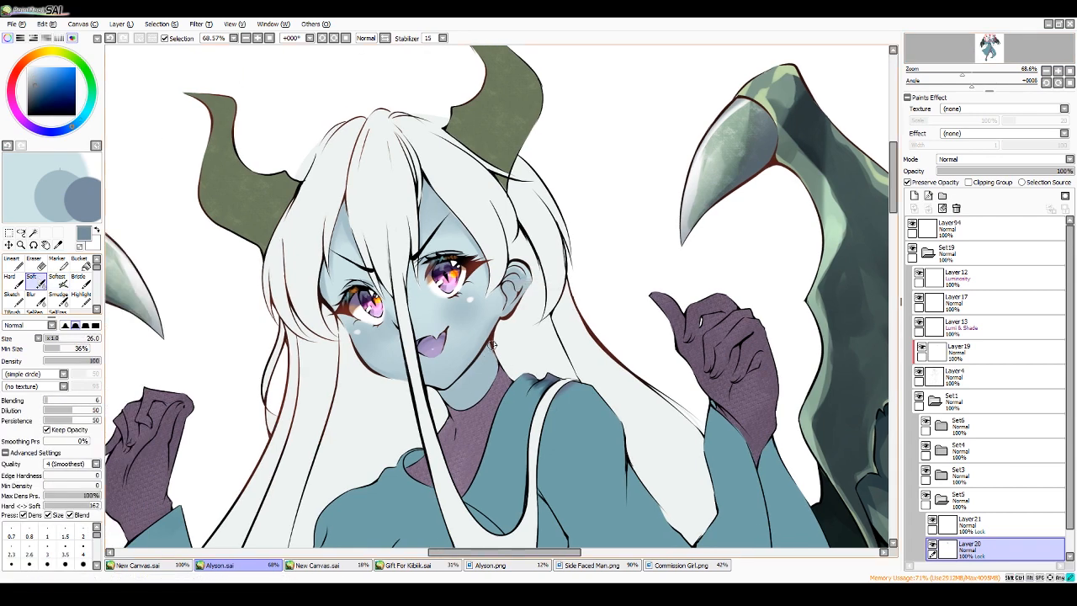
{"action": "mouse_move", "coordinate": [492, 344]}
{"action": "left_mouse_down"}
{"action": "mouse_move", "coordinate": [441, 433]}
{"action": "mouse_move", "coordinate": [447, 393]}
{"action": "mouse_move", "coordinate": [483, 354]}
{"action": "mouse_move", "coordinate": [457, 384]}
{"action": "left_mouse_up"}
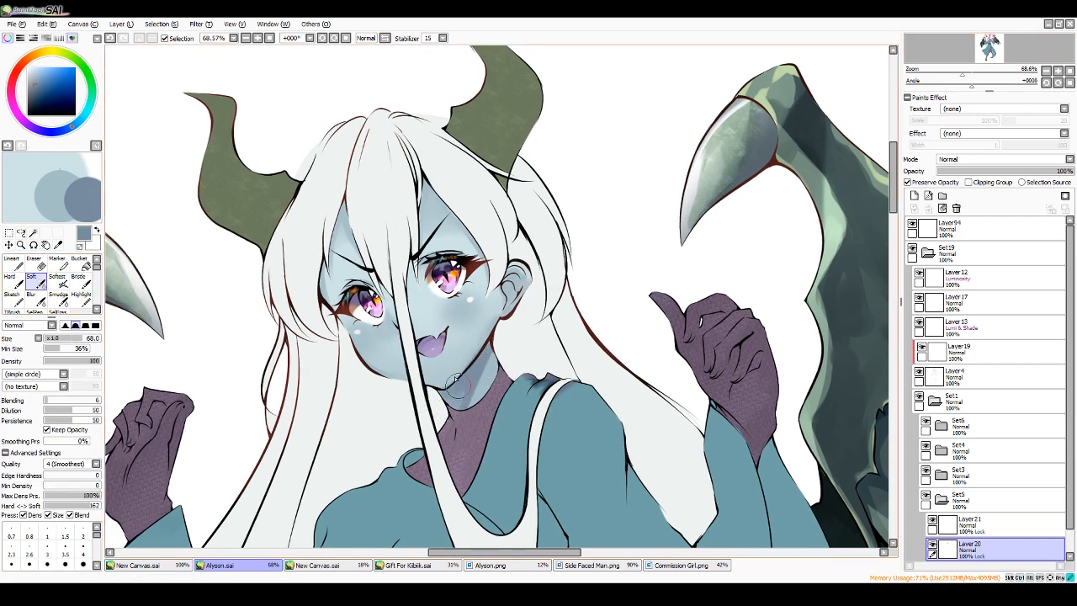
{"action": "left_click_drag", "start_coordinate": [459, 216], "coordinate": [360, 211], "text": "ctrl+alt"}
{"action": "left_click_drag", "start_coordinate": [331, 248], "coordinate": [342, 210]}
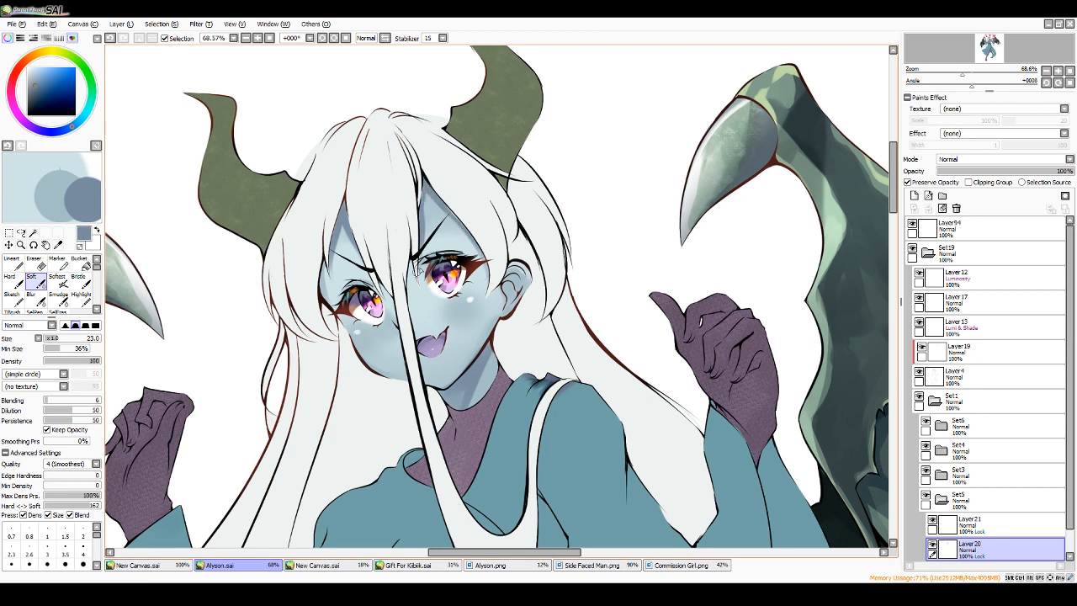
- Switch to the Hard brush and look over the whole figure down to the legs and back up to the horns
{"action": "left_click_drag", "start_coordinate": [399, 289], "coordinate": [440, 423], "text": "ctrl+alt"}
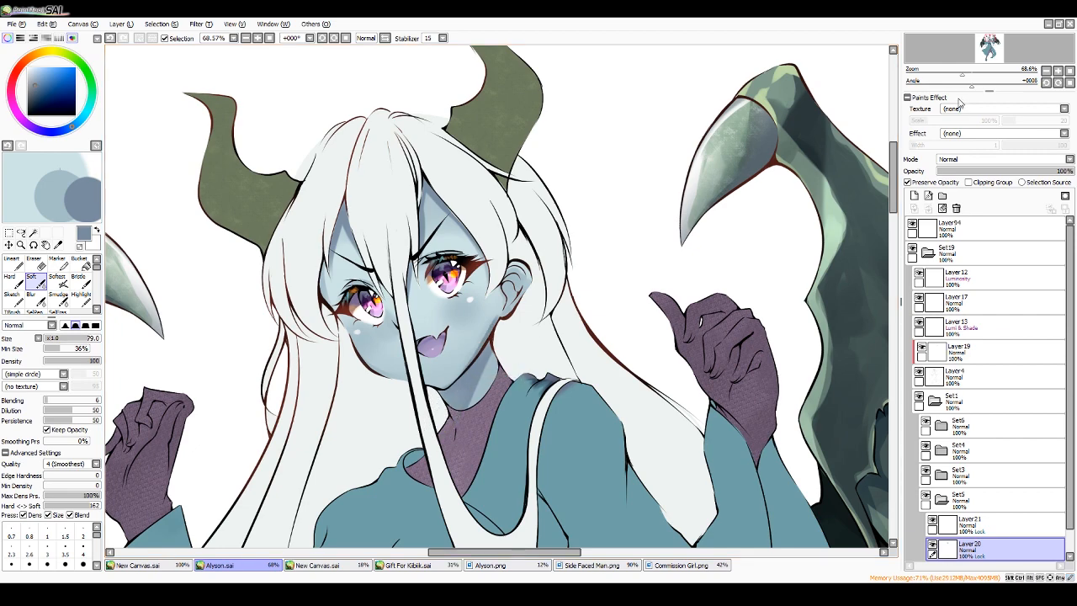
{"action": "mouse_move", "coordinate": [962, 74]}
{"action": "left_mouse_down"}
{"action": "mouse_move", "coordinate": [927, 74]}
{"action": "mouse_move", "coordinate": [951, 71]}
{"action": "mouse_move", "coordinate": [971, 36]}
{"action": "mouse_move", "coordinate": [981, 44]}
{"action": "left_mouse_up"}
{"action": "left_click", "coordinate": [19, 282]}
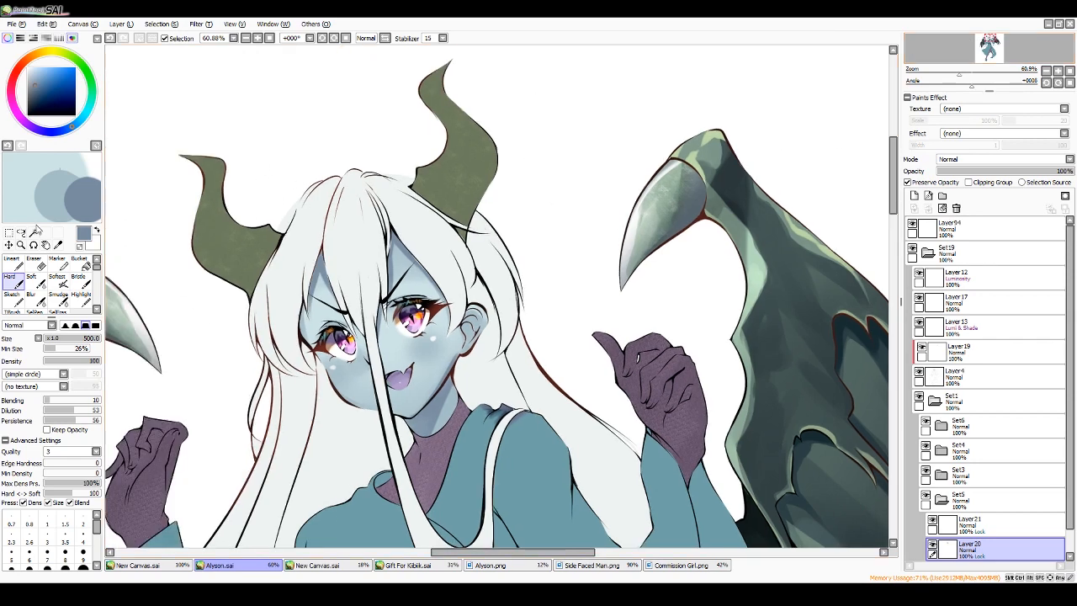
{"action": "mouse_move", "coordinate": [969, 48]}
{"action": "left_mouse_down"}
{"action": "mouse_move", "coordinate": [949, 71]}
{"action": "mouse_move", "coordinate": [951, 45]}
{"action": "mouse_move", "coordinate": [919, 46]}
{"action": "left_mouse_up"}
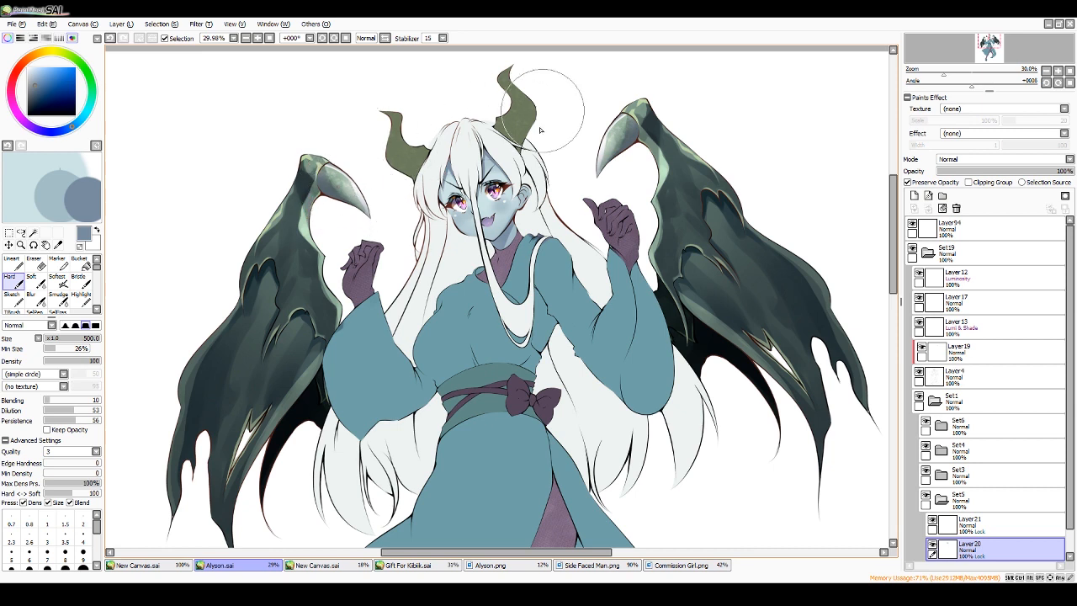
{"action": "left_click_drag", "start_coordinate": [971, 58], "coordinate": [978, 59]}
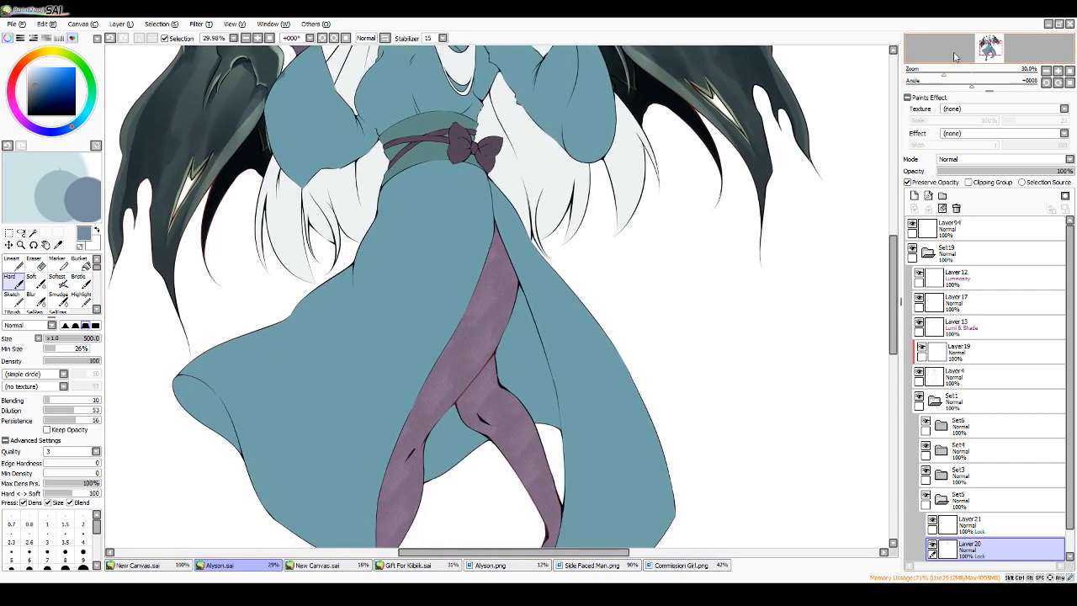
{"action": "left_click_drag", "start_coordinate": [893, 291], "coordinate": [894, 197]}
{"action": "left_click_drag", "start_coordinate": [951, 74], "coordinate": [970, 50]}
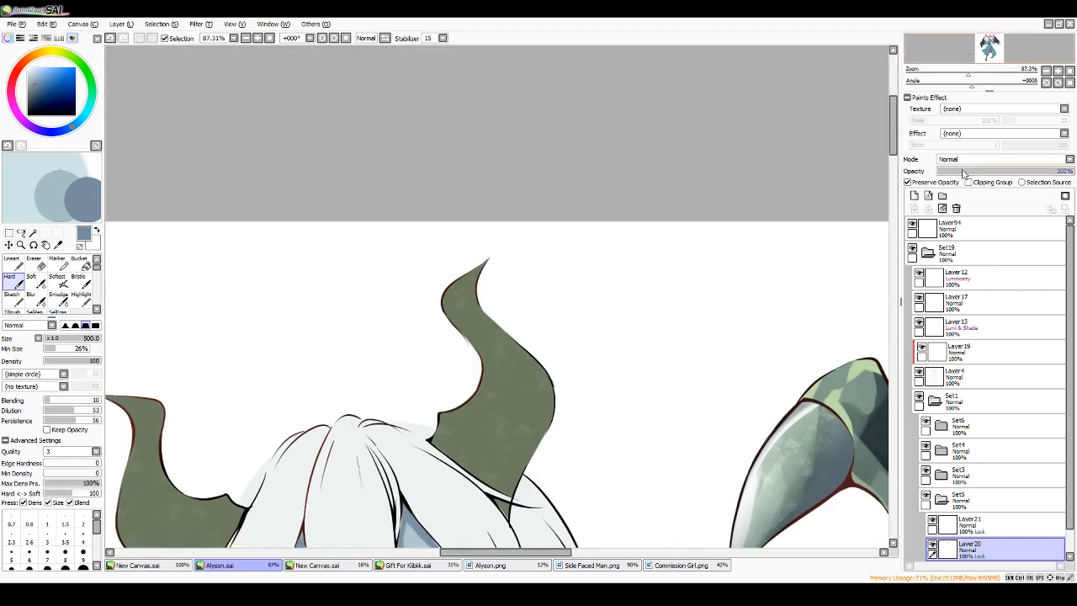
- Collapse Set5, expand Set6, and identify the horns' base layer by toggling visibility, selecting Layer27
{"action": "left_click", "coordinate": [942, 500]}
{"action": "left_click", "coordinate": [927, 421]}
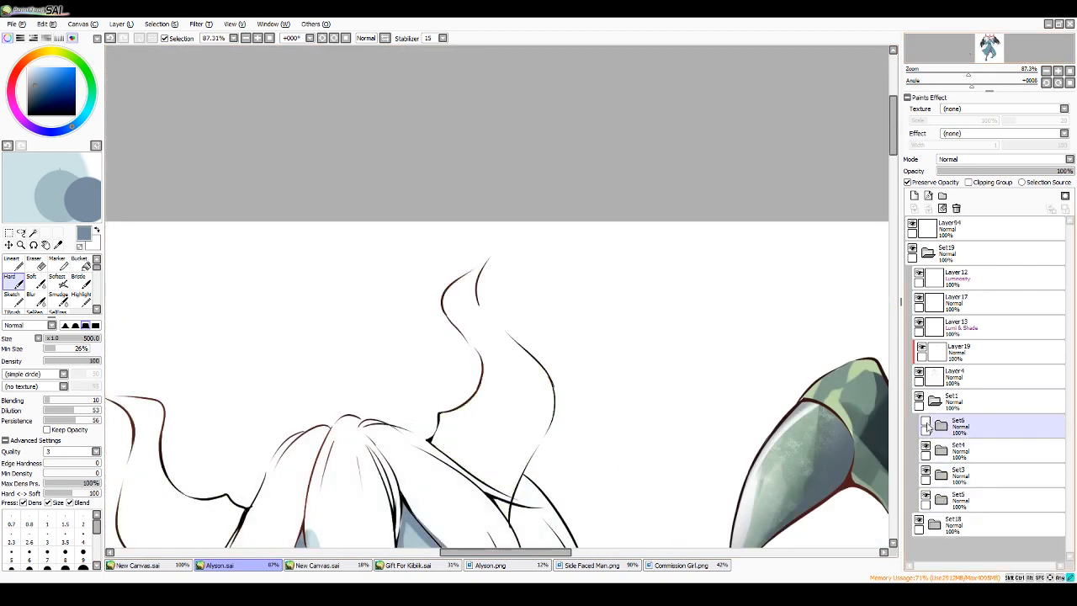
{"action": "left_click", "coordinate": [927, 420]}
{"action": "left_click", "coordinate": [942, 427]}
{"action": "left_click", "coordinate": [933, 471]}
{"action": "left_click", "coordinate": [933, 470]}
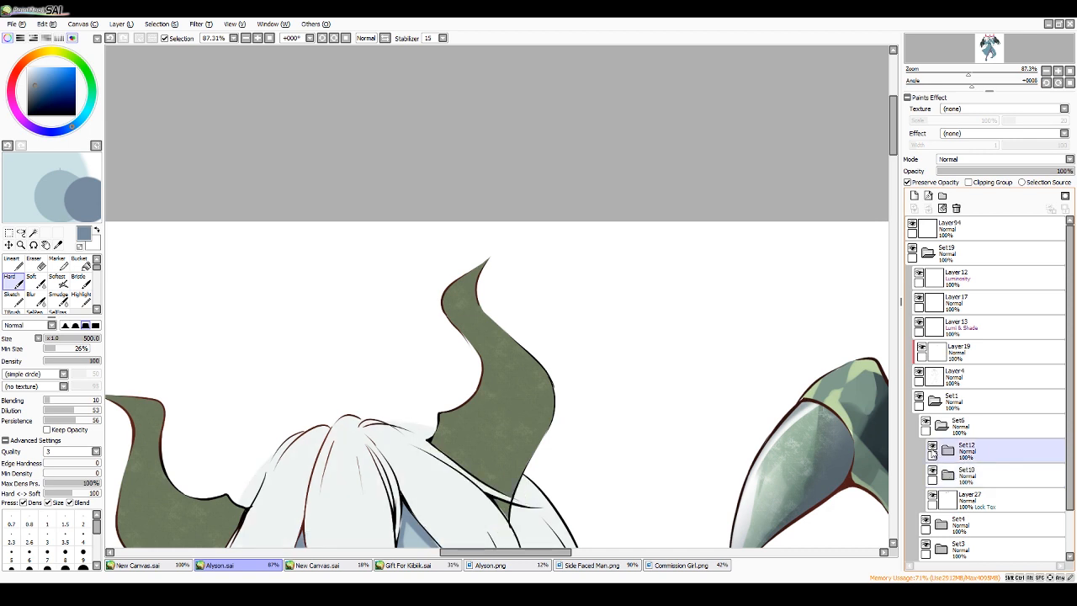
{"action": "left_click", "coordinate": [959, 499]}
{"action": "left_click", "coordinate": [932, 500]}
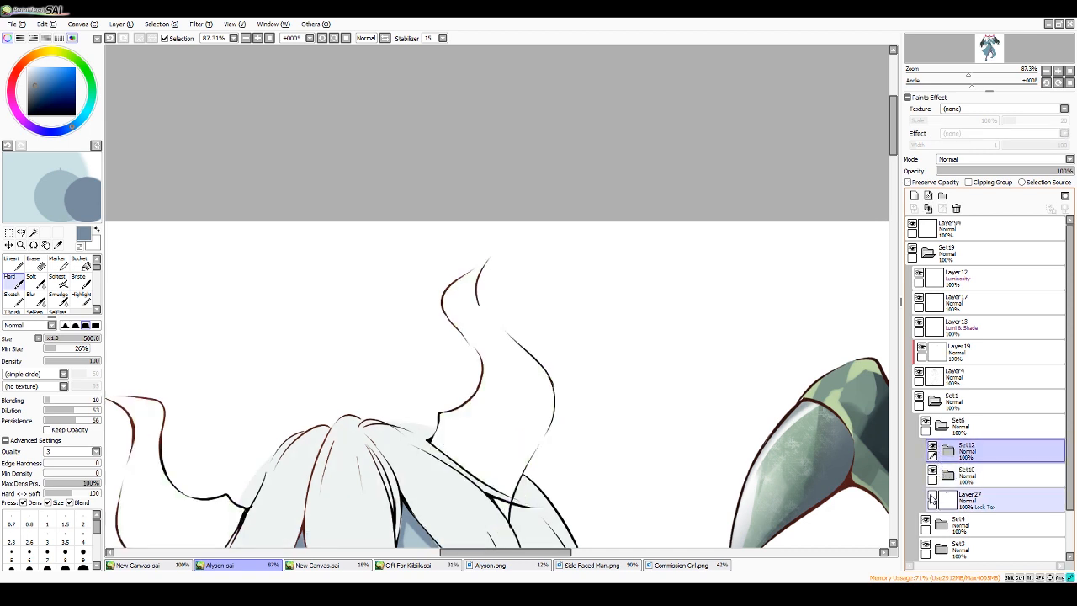
{"action": "left_click", "coordinate": [932, 500]}
- Sample the horn's green, clear the scratchpad, and paint three overlapping swatches from base to mid-tone to darkest green with the Marker
{"action": "left_click", "coordinate": [511, 362], "text": "alt"}
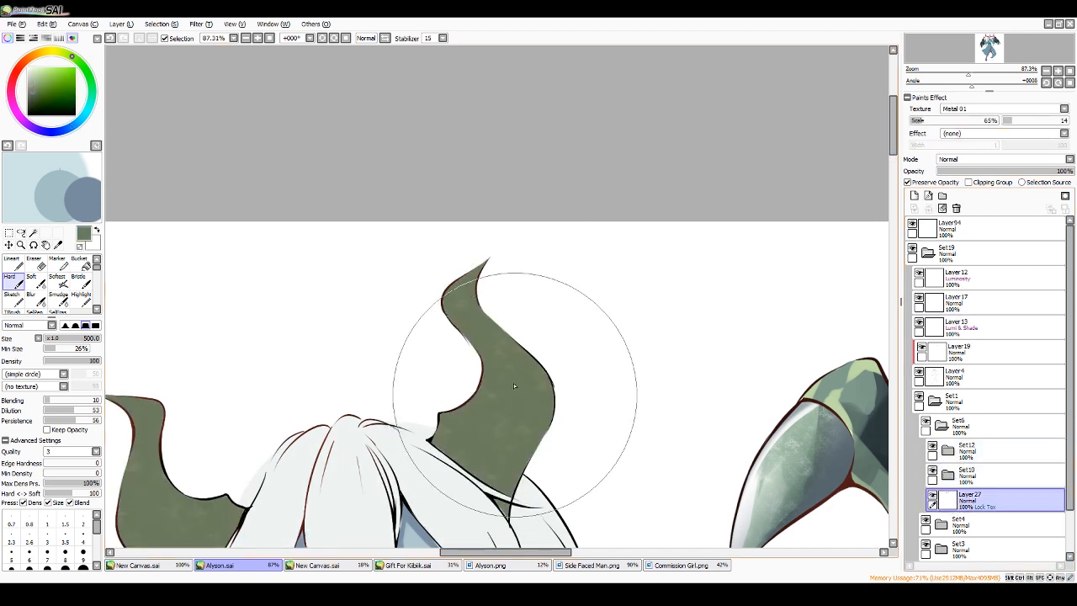
{"action": "left_click", "coordinate": [96, 145]}
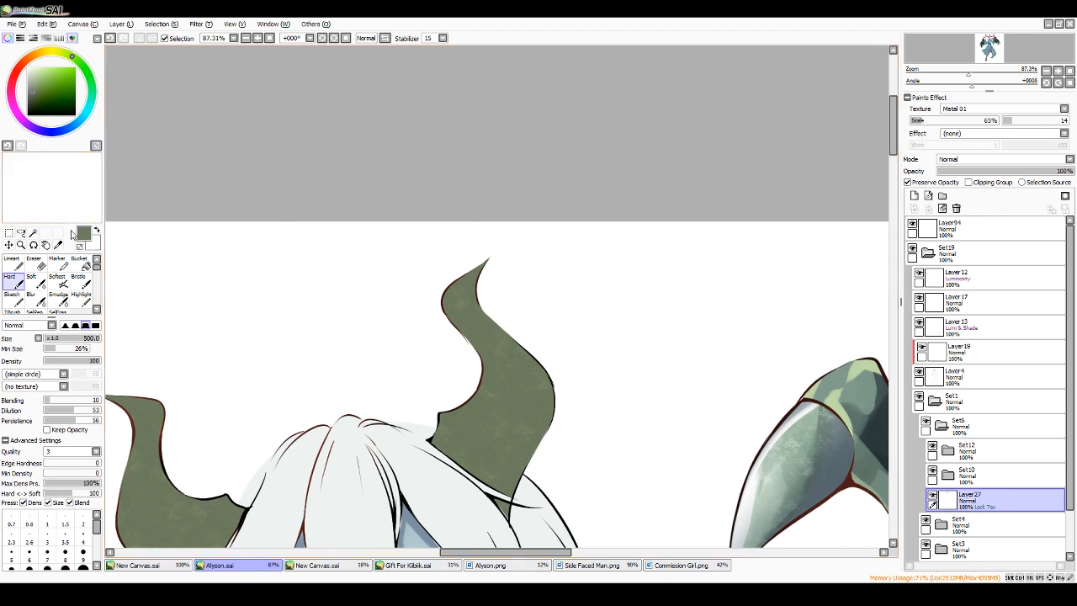
{"action": "left_click", "coordinate": [58, 262]}
{"action": "left_click_drag", "start_coordinate": [30, 185], "coordinate": [35, 197]}
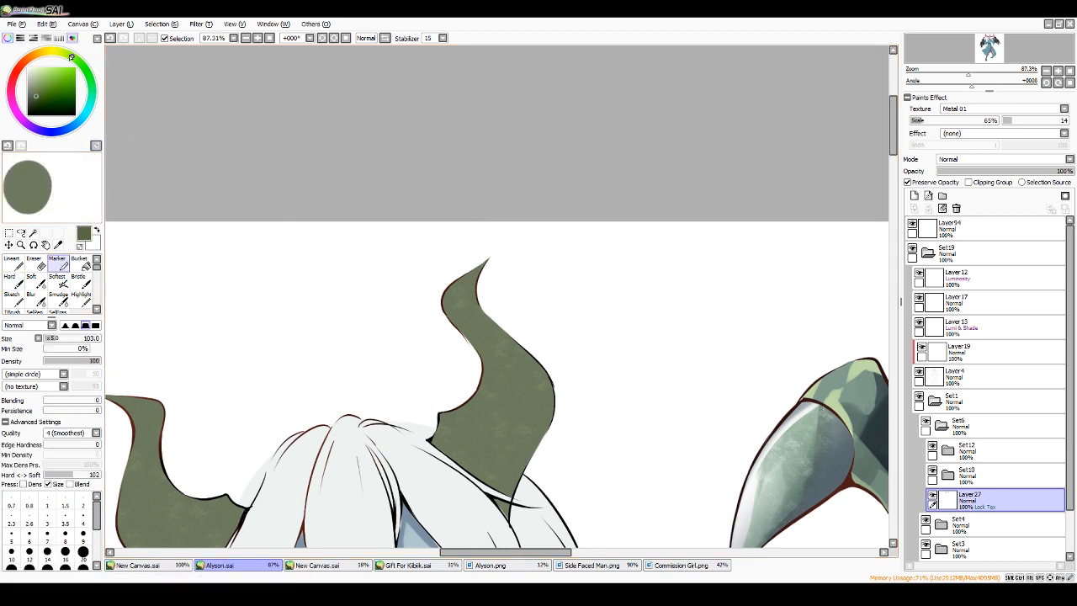
{"action": "left_click", "coordinate": [57, 188]}
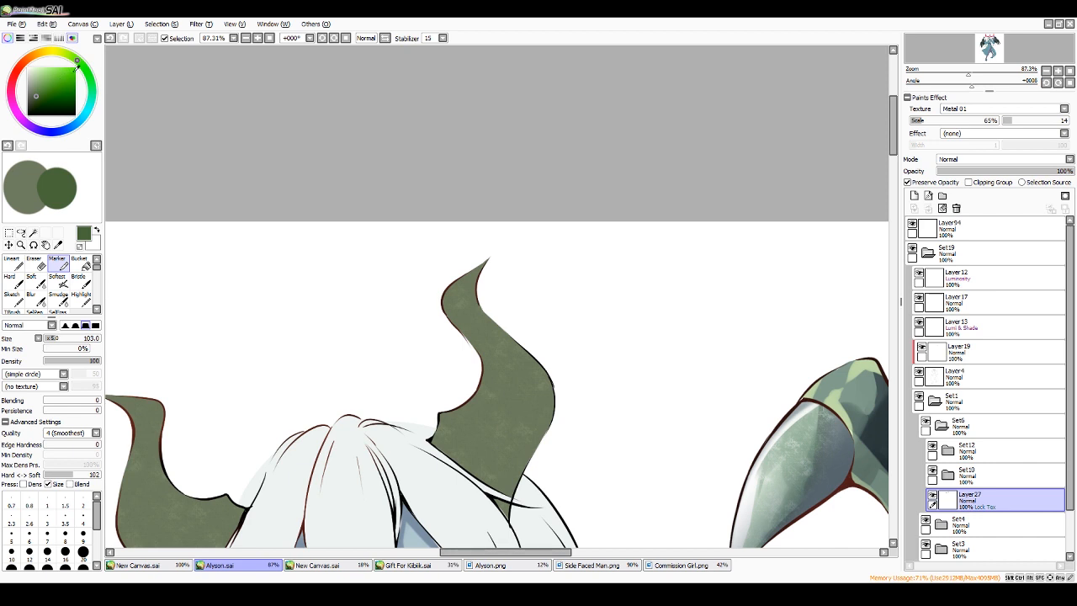
{"action": "left_click_drag", "start_coordinate": [59, 182], "coordinate": [59, 186]}
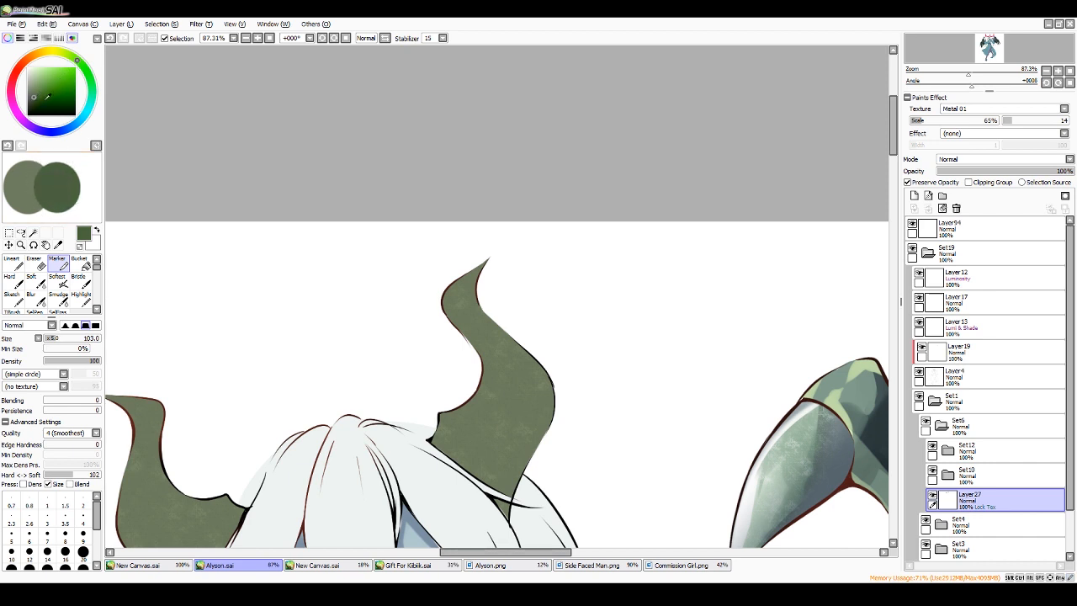
{"action": "left_click", "coordinate": [80, 63]}
{"action": "left_click", "coordinate": [81, 189]}
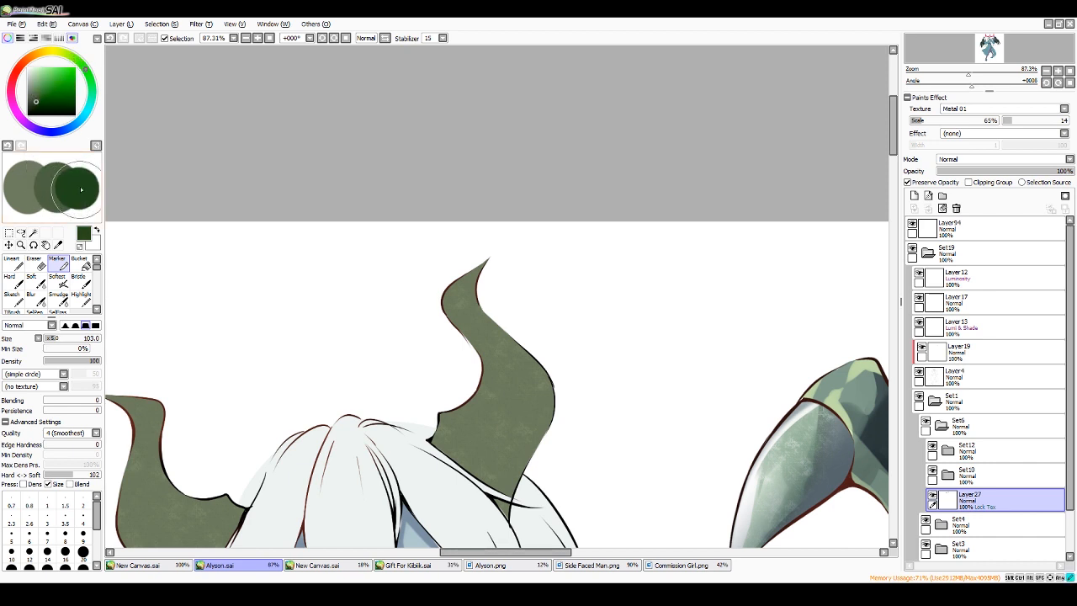
{"action": "left_click", "coordinate": [76, 189]}
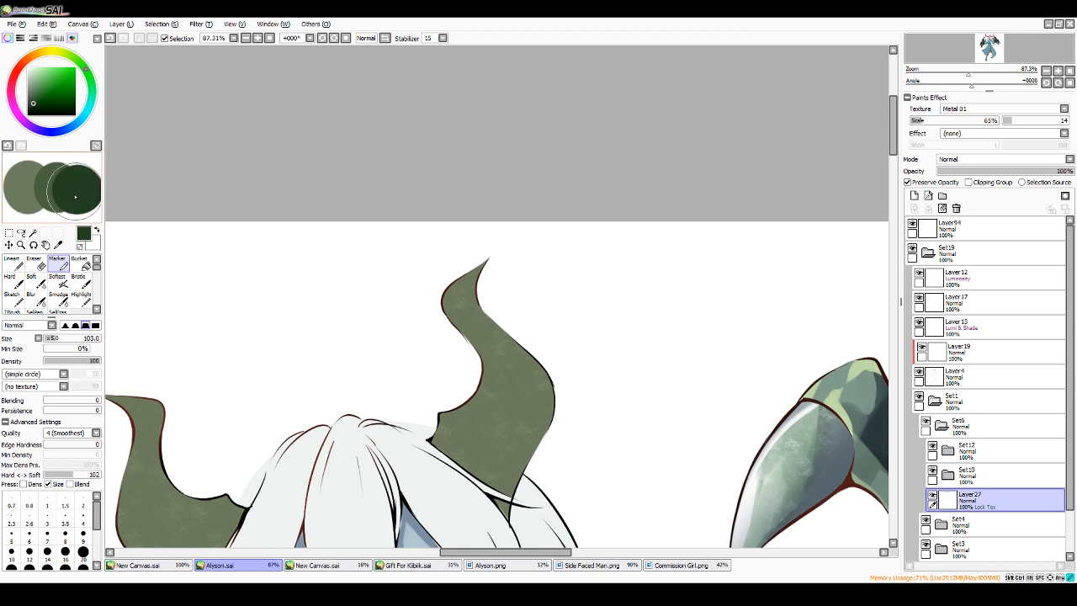
- Shade the outer side of the horn above the visible ear with the mid-tone green, using the Hard brush at sizes from 52 to 150
{"action": "right_click", "coordinate": [46, 183]}
{"action": "left_click", "coordinate": [18, 282]}
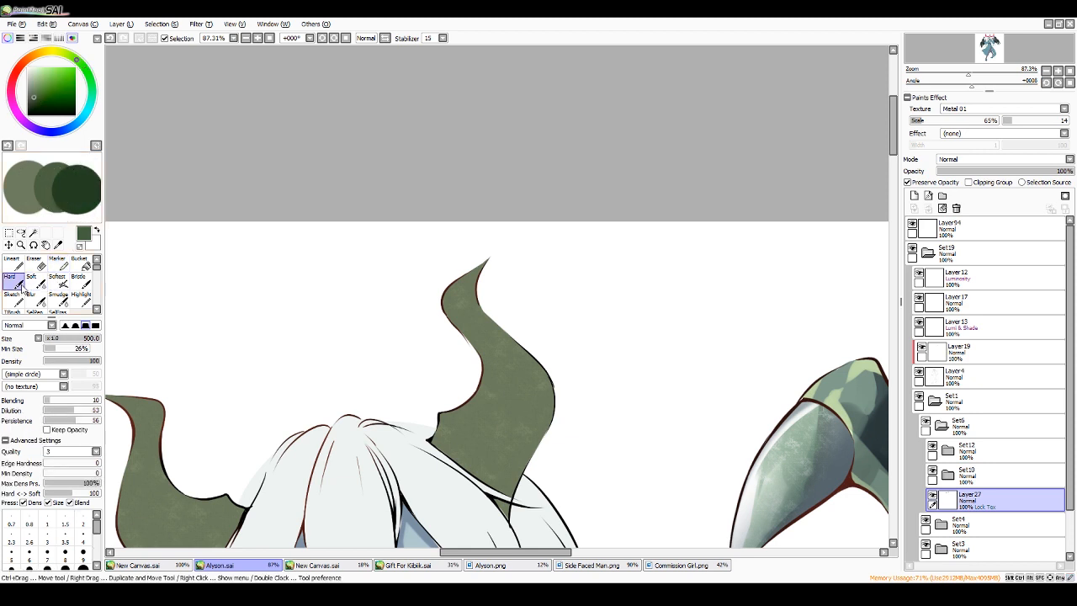
{"action": "mouse_move", "coordinate": [484, 471]}
{"action": "left_mouse_down", "text": "ctrl+alt"}
{"action": "mouse_move", "coordinate": [447, 471]}
{"action": "mouse_move", "coordinate": [501, 418]}
{"action": "left_mouse_up", "text": "ctrl+alt"}
{"action": "mouse_move", "coordinate": [477, 392]}
{"action": "left_mouse_down", "text": "ctrl+alt"}
{"action": "mouse_move", "coordinate": [510, 366]}
{"action": "mouse_move", "coordinate": [487, 273]}
{"action": "left_mouse_up", "text": "ctrl+alt"}
{"action": "left_click_drag", "start_coordinate": [530, 369], "coordinate": [534, 371], "text": "ctrl+alt"}
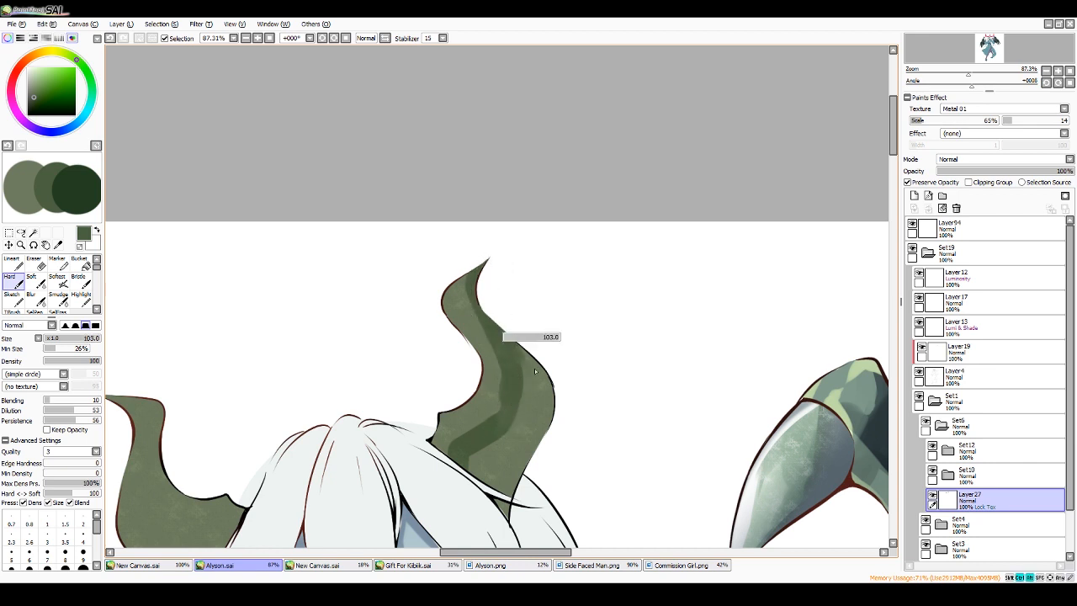
{"action": "mouse_move", "coordinate": [495, 430]}
{"action": "left_mouse_down"}
{"action": "mouse_move", "coordinate": [513, 397]}
{"action": "mouse_move", "coordinate": [514, 408]}
{"action": "left_mouse_up"}
{"action": "mouse_move", "coordinate": [500, 486]}
{"action": "left_mouse_down", "text": "ctrl+alt"}
{"action": "mouse_move", "coordinate": [508, 371]}
{"action": "mouse_move", "coordinate": [495, 260]}
{"action": "left_mouse_up", "text": "ctrl+alt"}
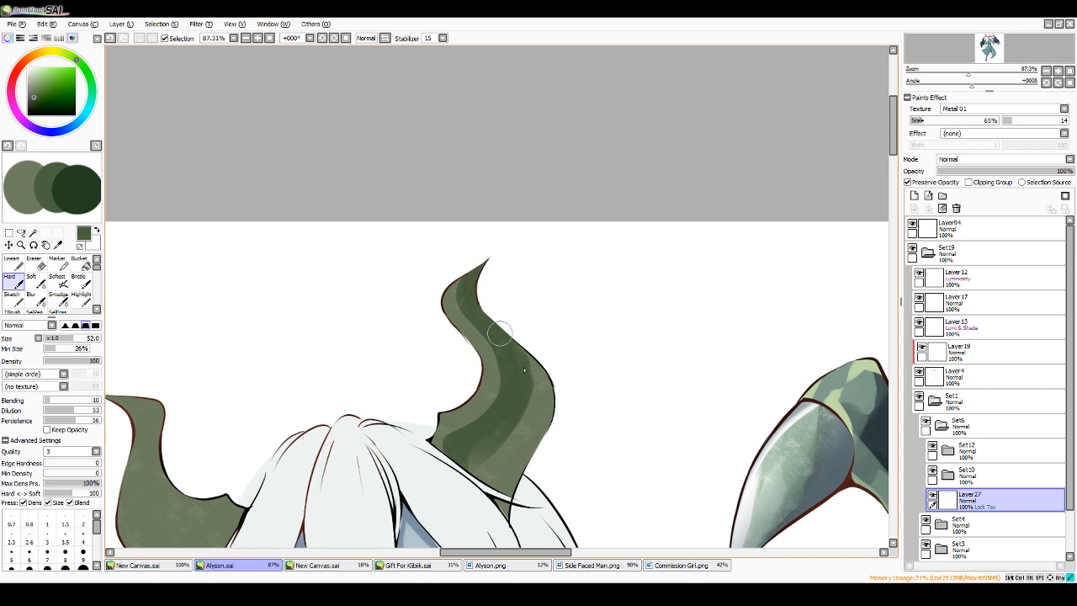
{"action": "mouse_move", "coordinate": [507, 460]}
{"action": "left_mouse_down", "text": "ctrl+alt"}
{"action": "mouse_move", "coordinate": [523, 460]}
{"action": "mouse_move", "coordinate": [559, 388]}
{"action": "left_mouse_up", "text": "ctrl+alt"}
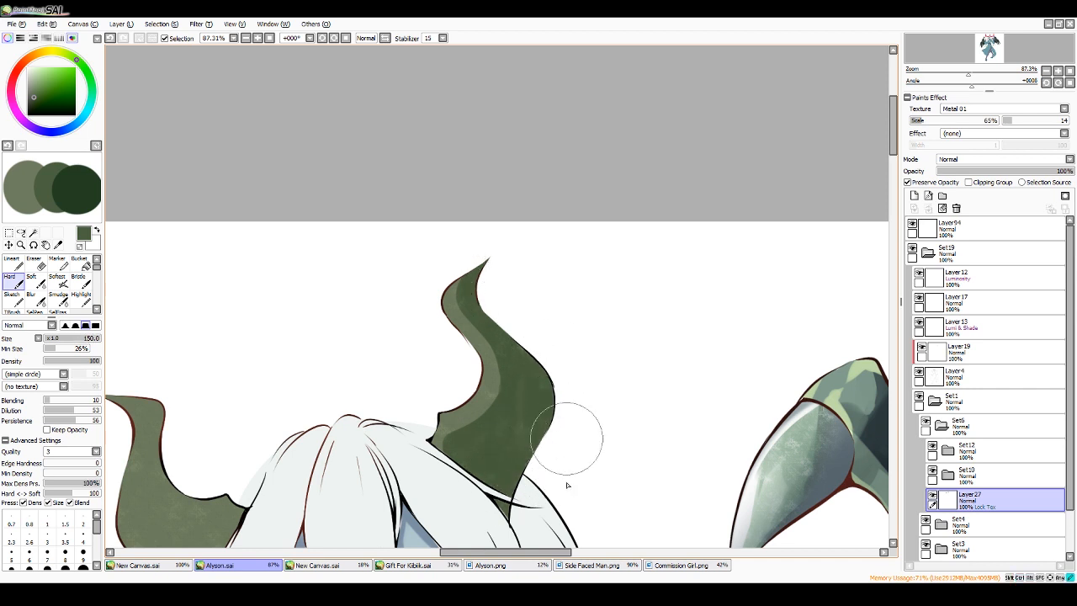
- Outline a shadow on the same horn in the darkest green at size 14 and fill it toward the outer edge at sizes 115 and 71
{"action": "right_click", "coordinate": [72, 187]}
{"action": "left_click_drag", "start_coordinate": [455, 442], "coordinate": [461, 452], "text": "ctrl+alt"}
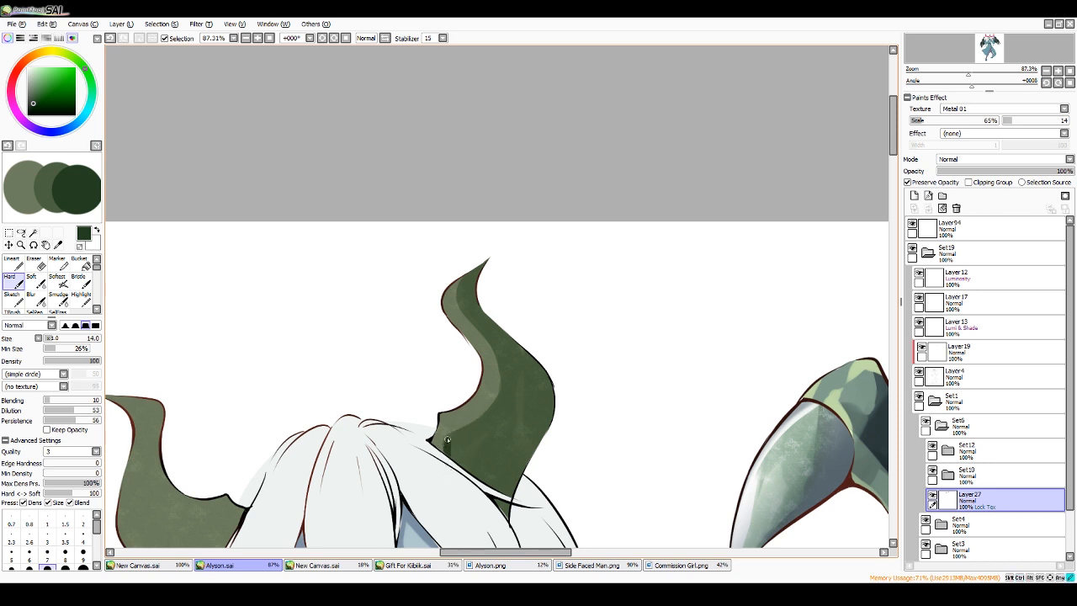
{"action": "key", "text": "ctrl+z"}
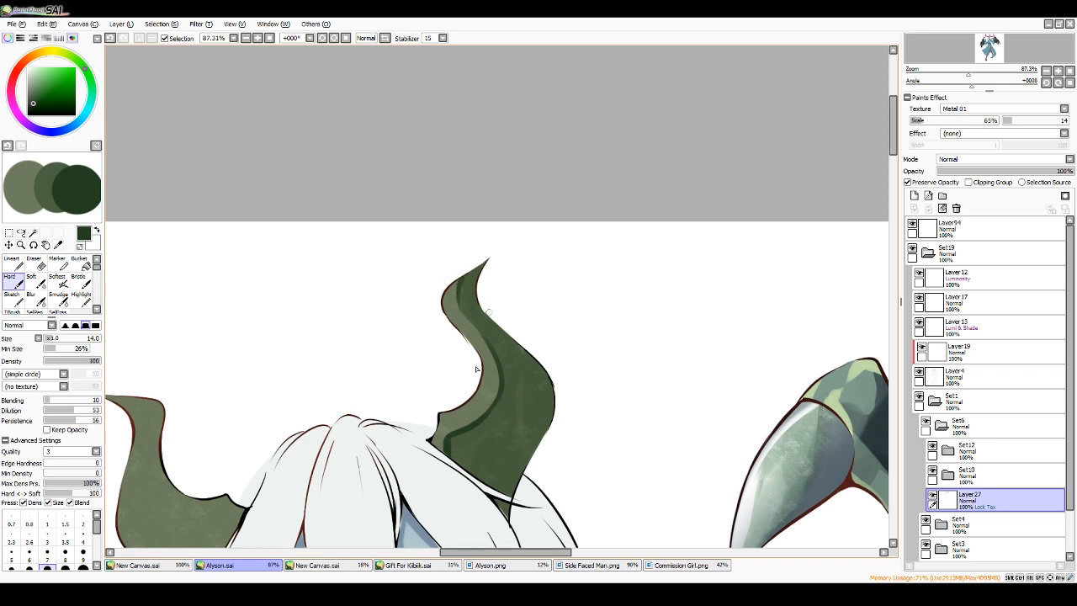
{"action": "mouse_move", "coordinate": [465, 461]}
{"action": "left_mouse_down", "text": "ctrl+alt"}
{"action": "mouse_move", "coordinate": [478, 463]}
{"action": "mouse_move", "coordinate": [462, 442]}
{"action": "mouse_move", "coordinate": [488, 446]}
{"action": "left_mouse_up", "text": "ctrl+alt"}
{"action": "mouse_move", "coordinate": [490, 459]}
{"action": "left_mouse_down", "text": "ctrl+alt"}
{"action": "mouse_move", "coordinate": [523, 436]}
{"action": "mouse_move", "coordinate": [507, 436]}
{"action": "mouse_move", "coordinate": [498, 389]}
{"action": "left_mouse_up", "text": "ctrl+alt"}
{"action": "left_click_drag", "start_coordinate": [532, 314], "coordinate": [545, 315], "text": "ctrl+alt"}
{"action": "mouse_move", "coordinate": [517, 375]}
{"action": "left_mouse_down"}
{"action": "mouse_move", "coordinate": [502, 413]}
{"action": "mouse_move", "coordinate": [542, 380]}
{"action": "mouse_move", "coordinate": [509, 351]}
{"action": "mouse_move", "coordinate": [520, 381]}
{"action": "mouse_move", "coordinate": [553, 382]}
{"action": "mouse_move", "coordinate": [544, 430]}
{"action": "mouse_move", "coordinate": [505, 500]}
{"action": "left_mouse_up"}
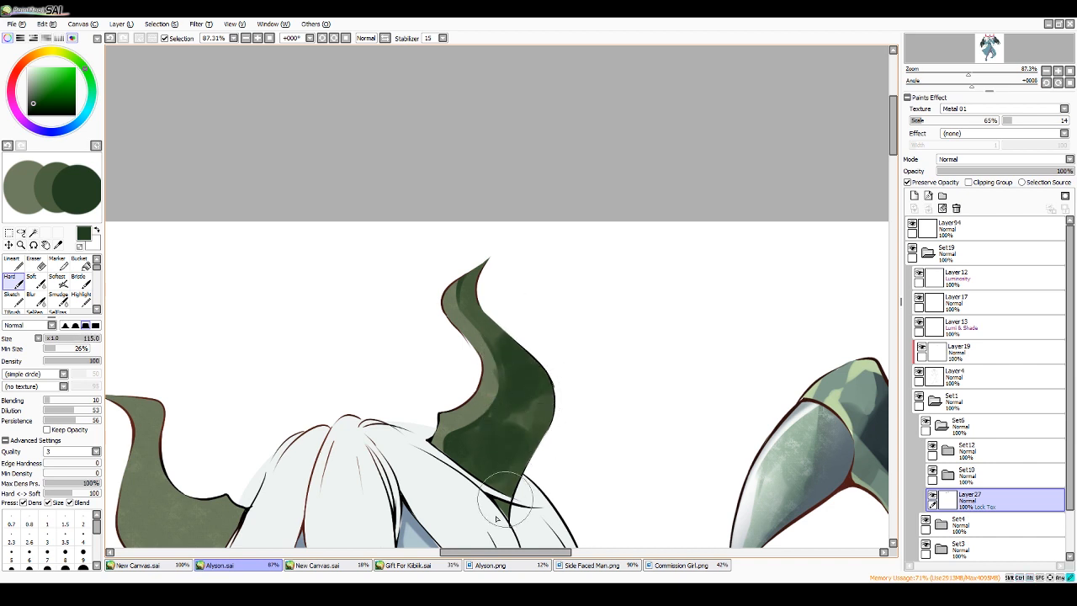
{"action": "mouse_move", "coordinate": [522, 430]}
{"action": "left_mouse_down", "text": "ctrl+alt"}
{"action": "mouse_move", "coordinate": [487, 430]}
{"action": "mouse_move", "coordinate": [541, 396]}
{"action": "left_mouse_up", "text": "ctrl+alt"}
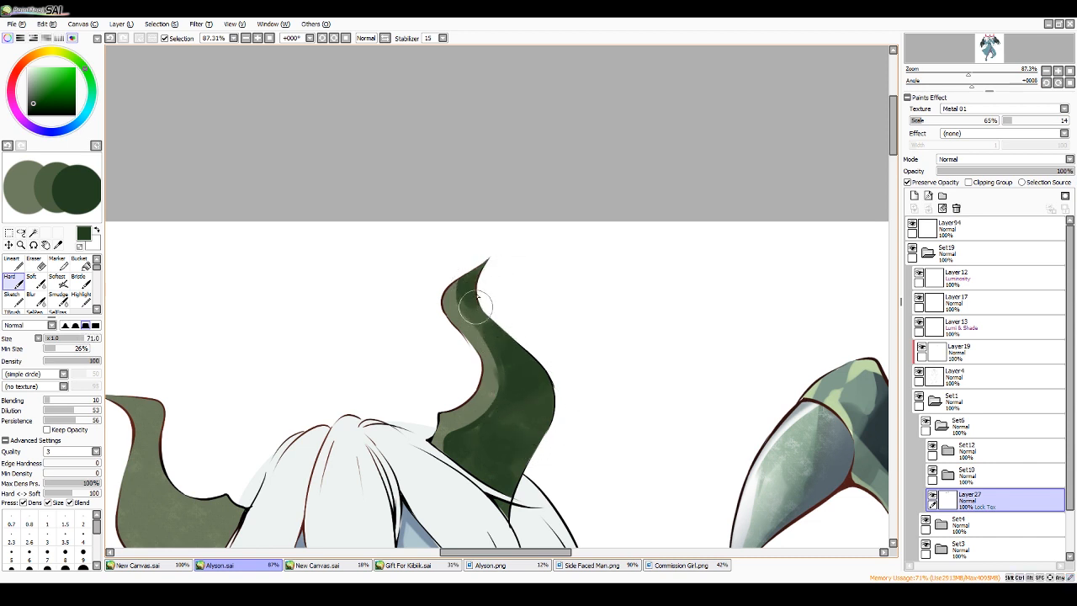
{"action": "left_click_drag", "start_coordinate": [476, 307], "coordinate": [480, 356]}
{"action": "left_click_drag", "start_coordinate": [516, 445], "coordinate": [555, 445], "text": "ctrl+alt"}
- Break up the horn's dark shadow with mid-tone green strokes, using the Hard brush at sizes 112, 85 and 41
{"action": "left_click", "coordinate": [47, 187]}
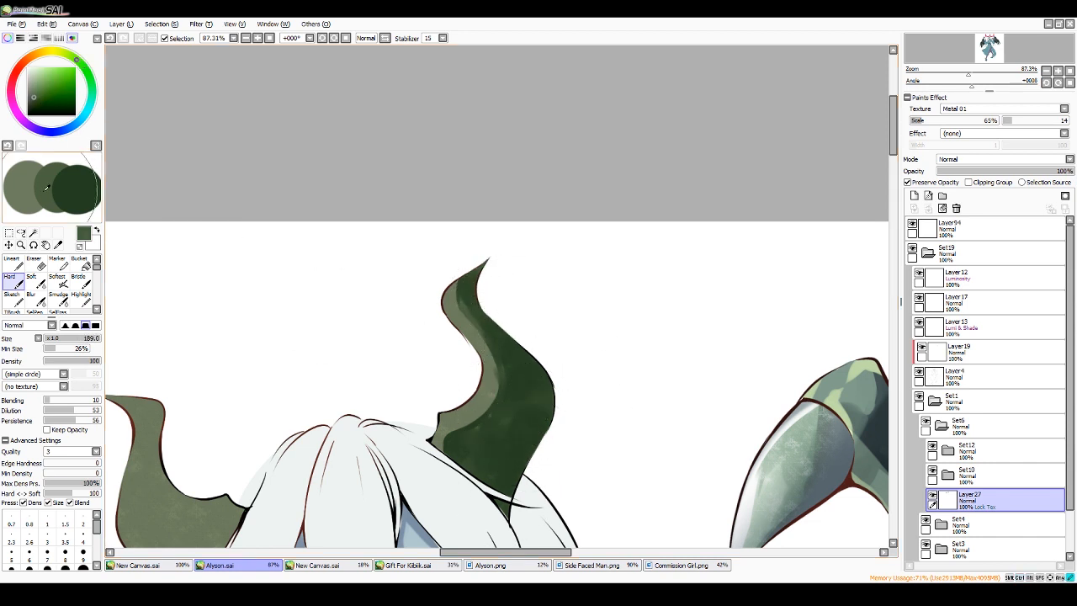
{"action": "left_click_drag", "start_coordinate": [495, 356], "coordinate": [469, 357], "text": "ctrl+alt"}
{"action": "mouse_move", "coordinate": [502, 471]}
{"action": "left_mouse_down"}
{"action": "mouse_move", "coordinate": [489, 446]}
{"action": "mouse_move", "coordinate": [529, 438]}
{"action": "mouse_move", "coordinate": [512, 446]}
{"action": "left_mouse_up"}
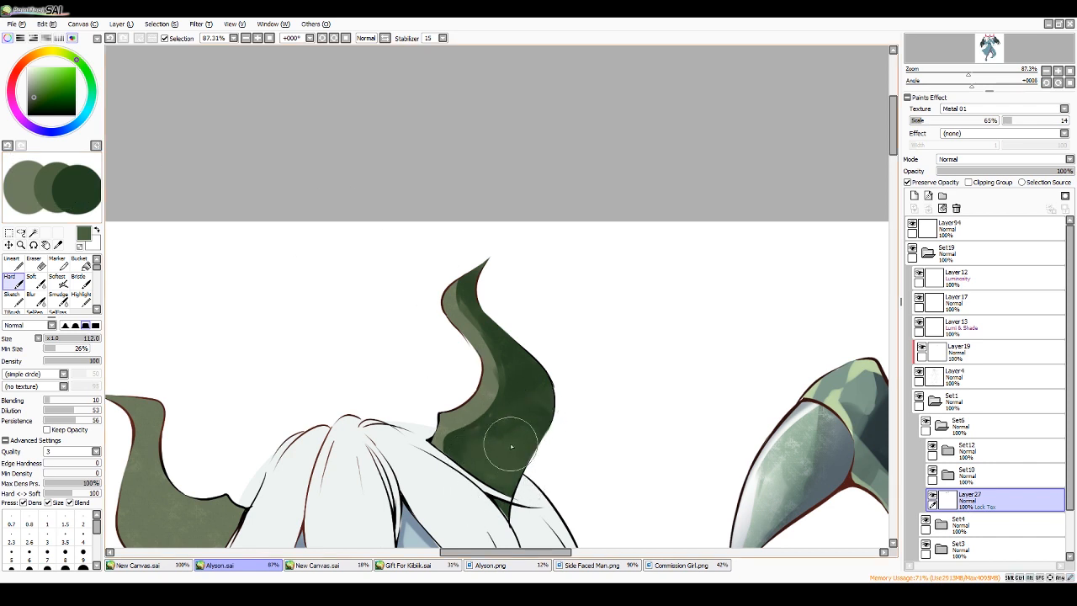
{"action": "left_click_drag", "start_coordinate": [521, 362], "coordinate": [533, 371], "text": "ctrl+alt"}
{"action": "left_click_drag", "start_coordinate": [508, 278], "coordinate": [493, 278], "text": "ctrl+alt"}
{"action": "mouse_move", "coordinate": [497, 271]}
{"action": "left_mouse_down"}
{"action": "mouse_move", "coordinate": [478, 298]}
{"action": "mouse_move", "coordinate": [469, 288]}
{"action": "mouse_move", "coordinate": [512, 337]}
{"action": "left_mouse_up"}
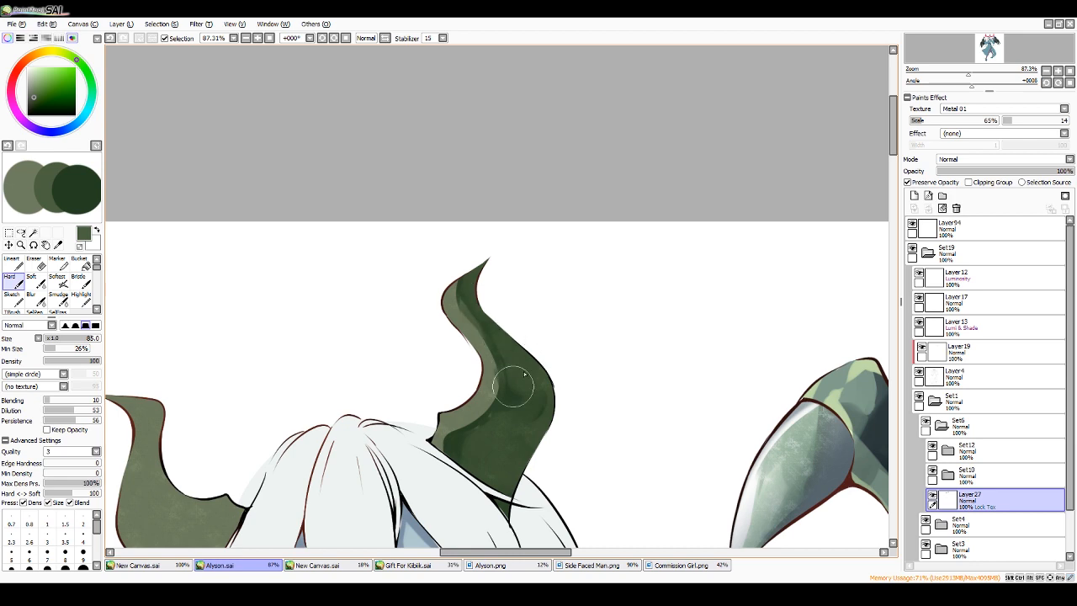
{"action": "mouse_move", "coordinate": [968, 75]}
{"action": "left_mouse_down"}
{"action": "mouse_move", "coordinate": [942, 76]}
{"action": "mouse_move", "coordinate": [987, 72]}
{"action": "mouse_move", "coordinate": [967, 72]}
{"action": "left_mouse_up"}
{"action": "left_click_drag", "start_coordinate": [515, 291], "coordinate": [500, 290], "text": "ctrl+alt"}
{"action": "left_click_drag", "start_coordinate": [519, 231], "coordinate": [506, 231], "text": "ctrl+alt"}
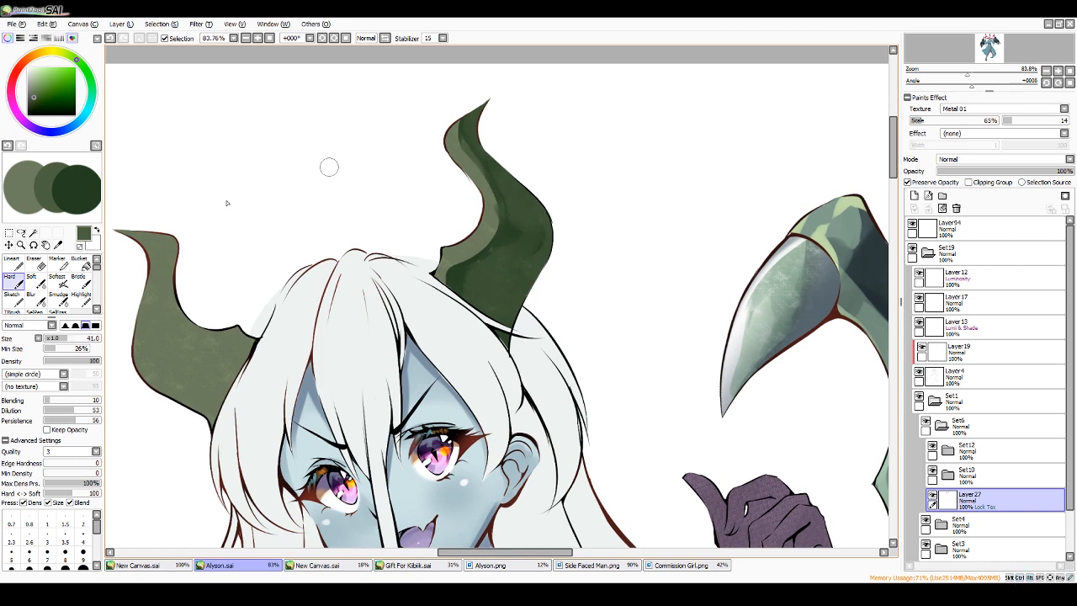
- Mirror the canvas view horizontally and touch up the horn's light inner band at size 19, undoing the unsuitable stroke
{"action": "left_click", "coordinate": [384, 38]}
{"action": "left_click_drag", "start_coordinate": [535, 127], "coordinate": [523, 127], "text": "ctrl+alt"}
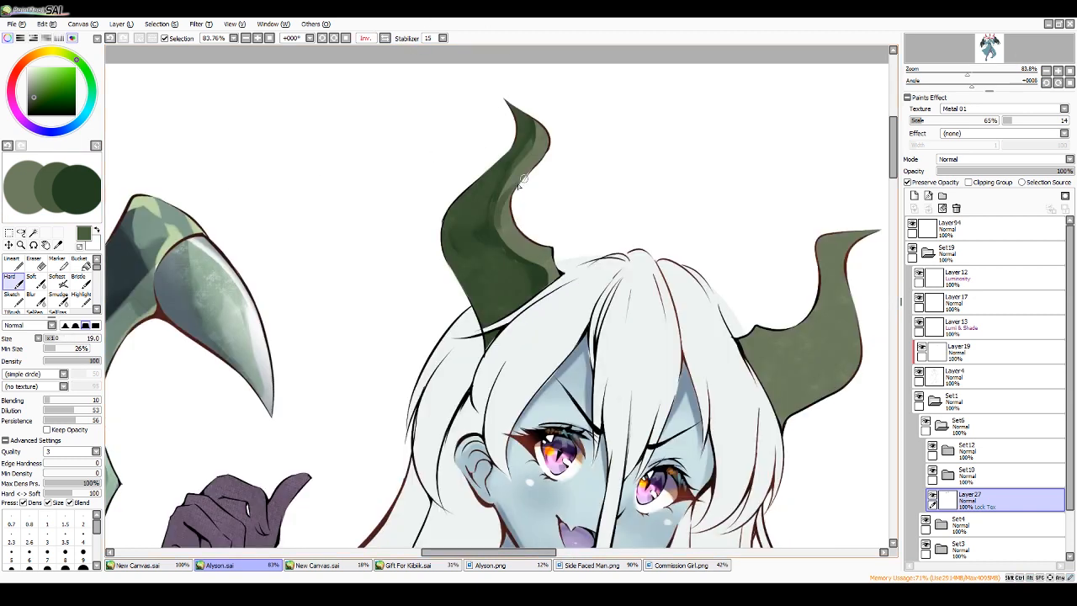
{"action": "key", "text": "ctrl+z"}
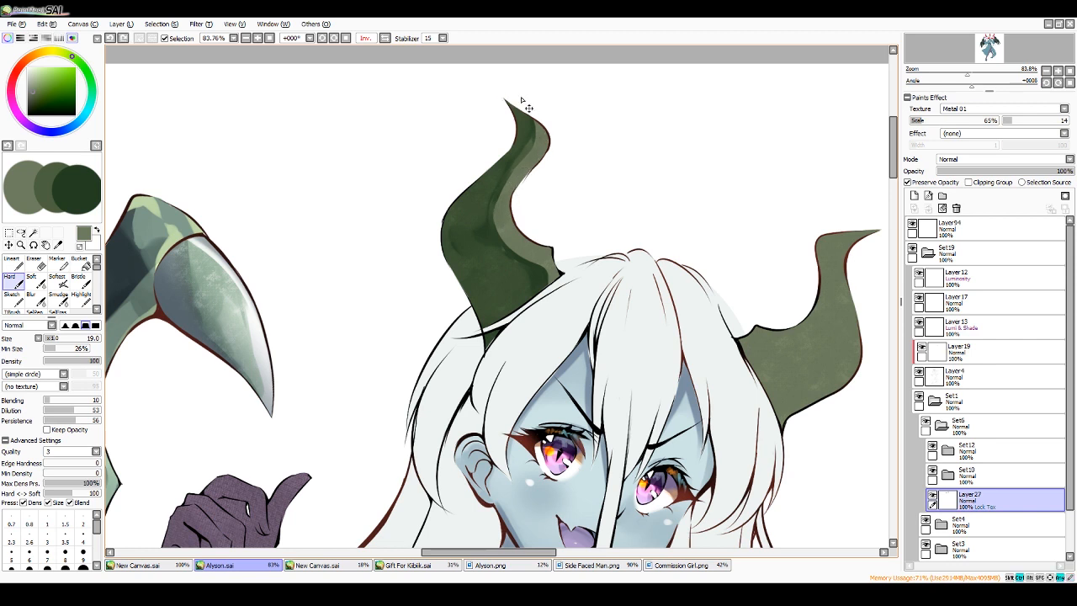
- Deepen the horn's outer and lower shadow with the darkest green at sizes up to 138, undoing unsuitable strokes
{"action": "right_click", "coordinate": [74, 189]}
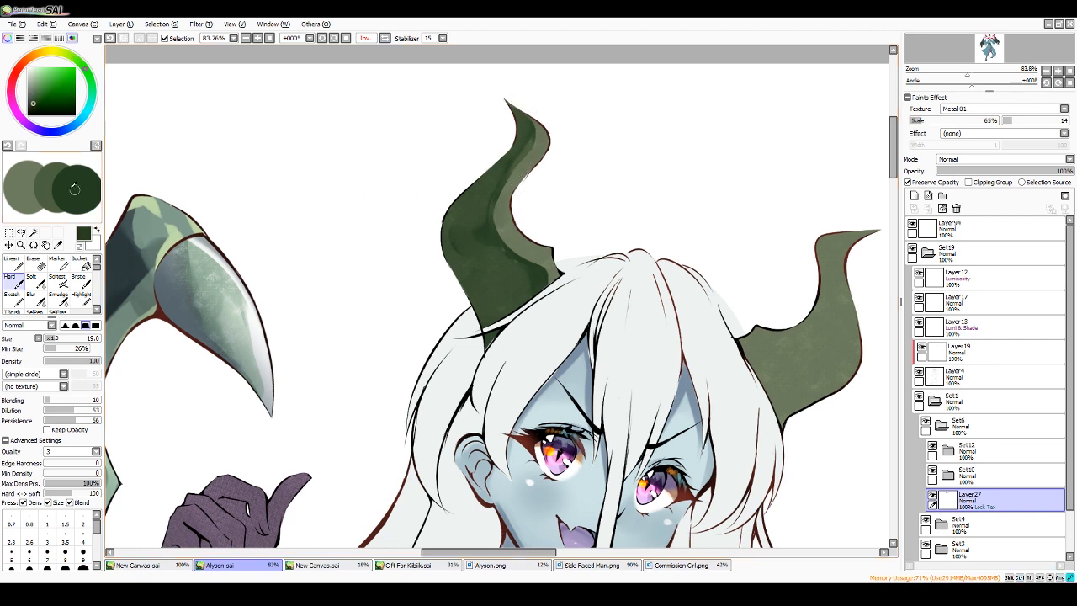
{"action": "left_click_drag", "start_coordinate": [381, 155], "coordinate": [415, 155], "text": "ctrl+alt"}
{"action": "left_click_drag", "start_coordinate": [465, 236], "coordinate": [475, 290]}
{"action": "left_click_drag", "start_coordinate": [448, 217], "coordinate": [503, 330]}
{"action": "mouse_move", "coordinate": [530, 291]}
{"action": "left_mouse_down", "text": "ctrl+alt"}
{"action": "mouse_move", "coordinate": [508, 291]}
{"action": "mouse_move", "coordinate": [551, 296]}
{"action": "left_mouse_up", "text": "ctrl+alt"}
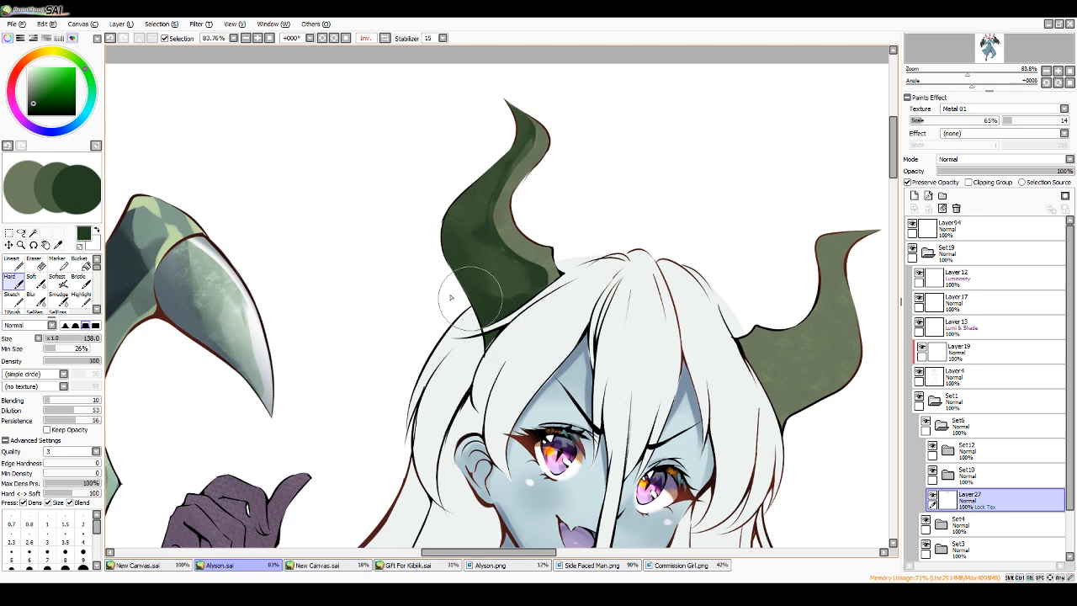
{"action": "left_click_drag", "start_coordinate": [512, 236], "coordinate": [503, 235], "text": "ctrl+alt"}
{"action": "key", "text": "ctrl+z"}
{"action": "mouse_move", "coordinate": [453, 281]}
{"action": "left_mouse_down"}
{"action": "mouse_move", "coordinate": [506, 170]}
{"action": "mouse_move", "coordinate": [545, 129]}
{"action": "mouse_move", "coordinate": [531, 124]}
{"action": "left_mouse_up"}
{"action": "key", "text": "ctrl+z"}
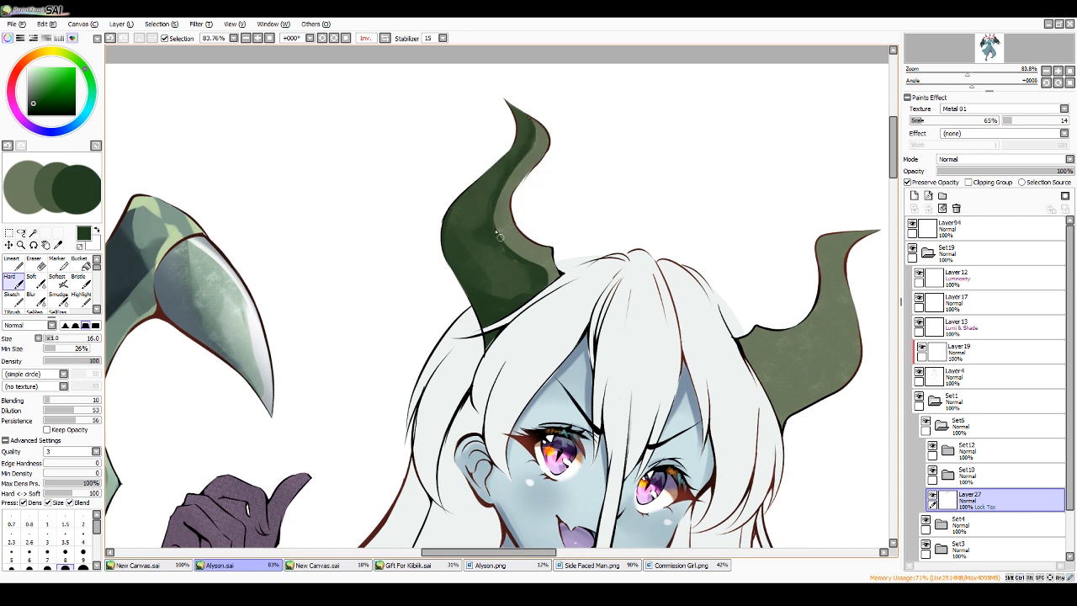
- Darken the upper curve and middle of the shaded horn with the darkest green at sizes 105 and 103
{"action": "left_click_drag", "start_coordinate": [501, 257], "coordinate": [530, 296], "text": "ctrl+alt"}
{"action": "mouse_move", "coordinate": [498, 295]}
{"action": "left_mouse_down", "text": "ctrl+alt"}
{"action": "mouse_move", "coordinate": [520, 285]}
{"action": "mouse_move", "coordinate": [483, 291]}
{"action": "left_mouse_up", "text": "ctrl+alt"}
{"action": "left_click_drag", "start_coordinate": [459, 195], "coordinate": [460, 196], "text": "ctrl+alt"}
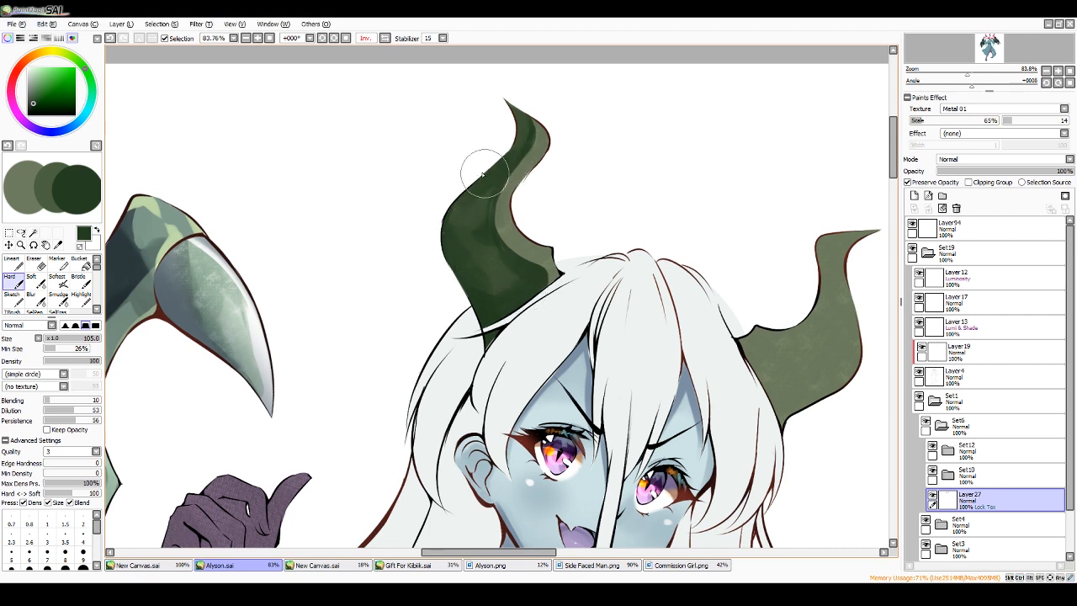
{"action": "left_click_drag", "start_coordinate": [485, 216], "coordinate": [488, 247], "text": "ctrl+alt"}
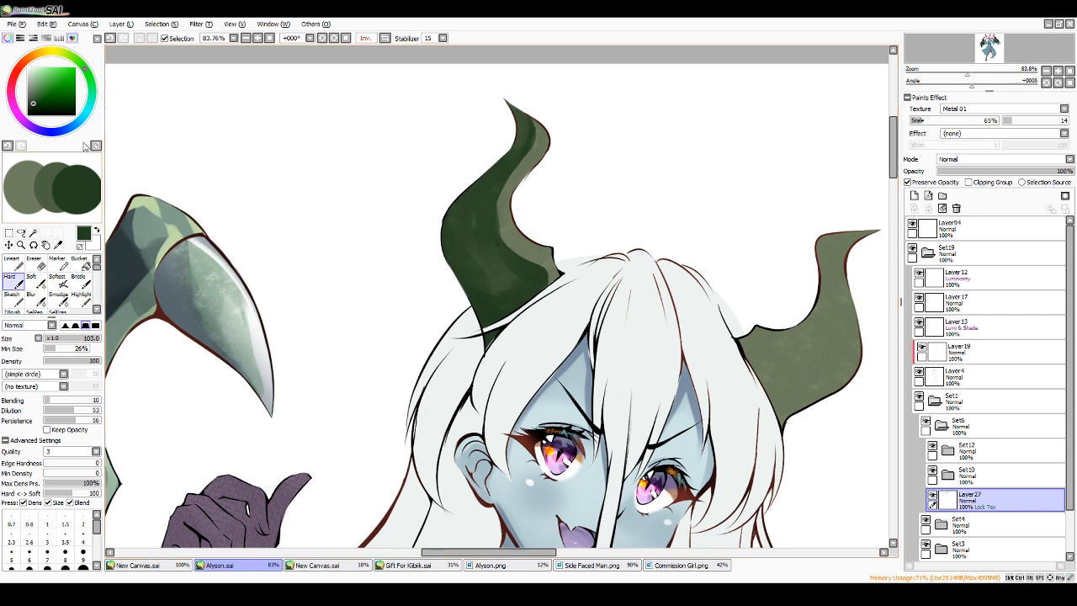
- Paint grey-violet reflected light along the shaded horn's outer lower edge with the Hard brush at sizes 23 and 33
{"action": "left_click", "coordinate": [47, 39]}
{"action": "left_click", "coordinate": [52, 145]}
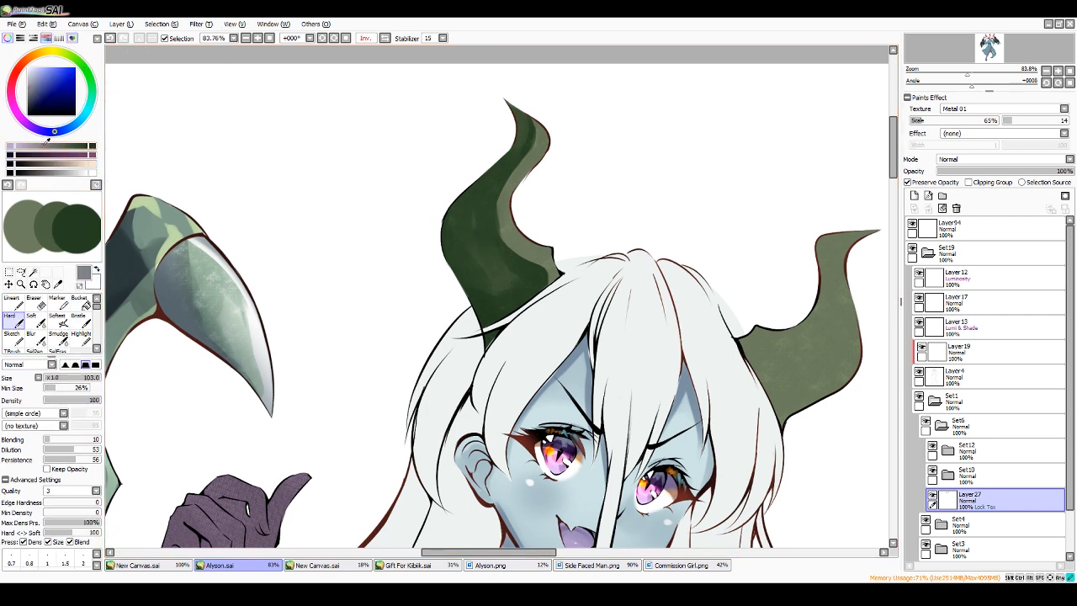
{"action": "left_click", "coordinate": [58, 39]}
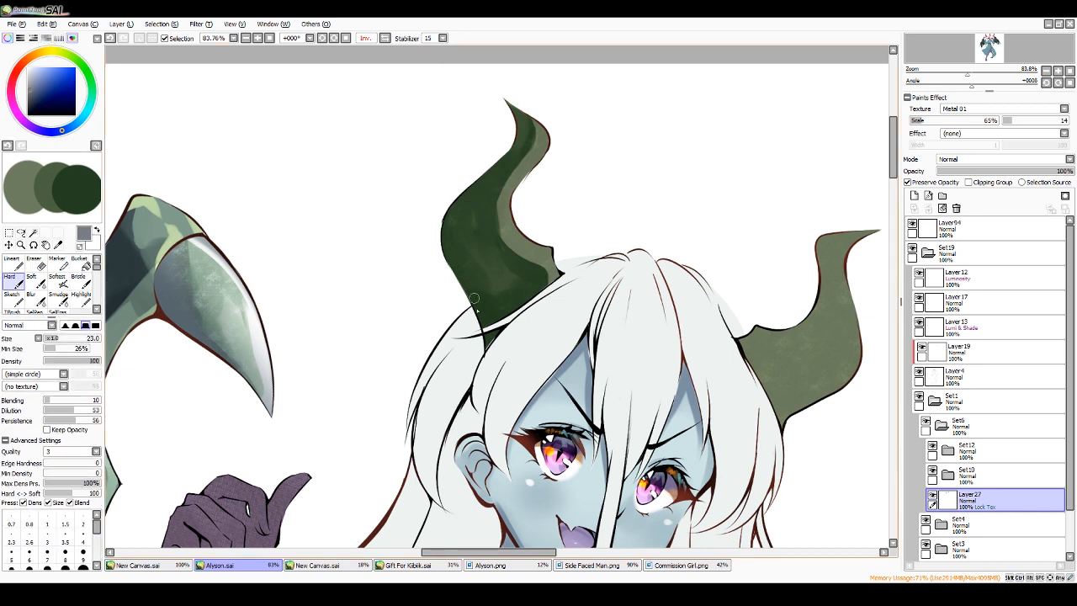
{"action": "key", "text": "ctrl+z"}
{"action": "mouse_move", "coordinate": [492, 340]}
{"action": "left_mouse_down"}
{"action": "mouse_move", "coordinate": [503, 341]}
{"action": "mouse_move", "coordinate": [473, 298]}
{"action": "left_mouse_up"}
{"action": "left_click_drag", "start_coordinate": [451, 231], "coordinate": [436, 231]}
{"action": "left_click_drag", "start_coordinate": [449, 215], "coordinate": [465, 285]}
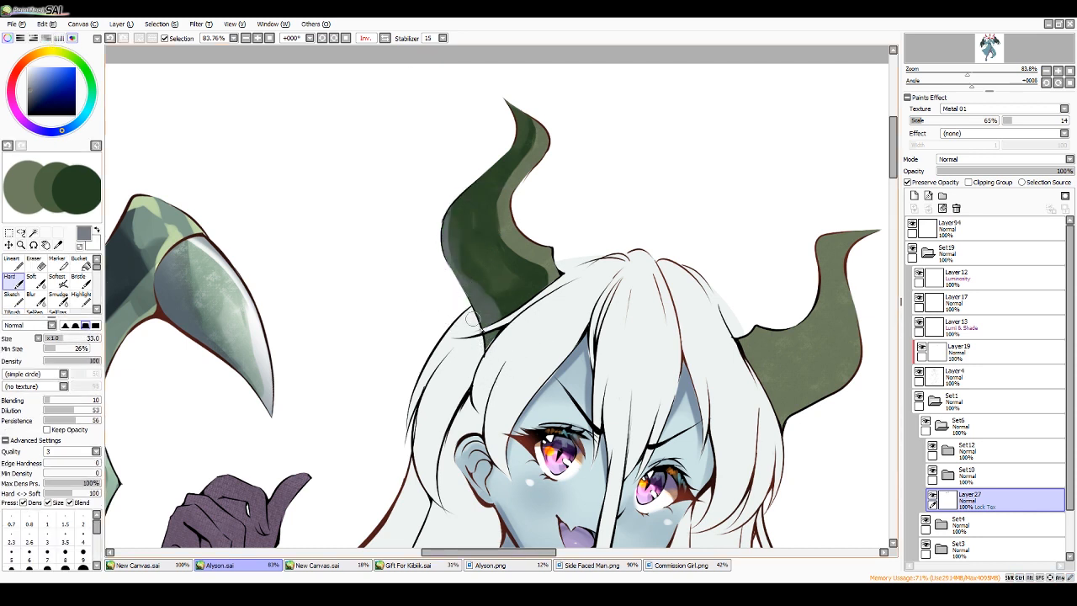
- Mirror the canvas view back, undo the unsuitable stroke and blend mid-tone green over the shaded horn at size 125
{"action": "left_click", "coordinate": [364, 37]}
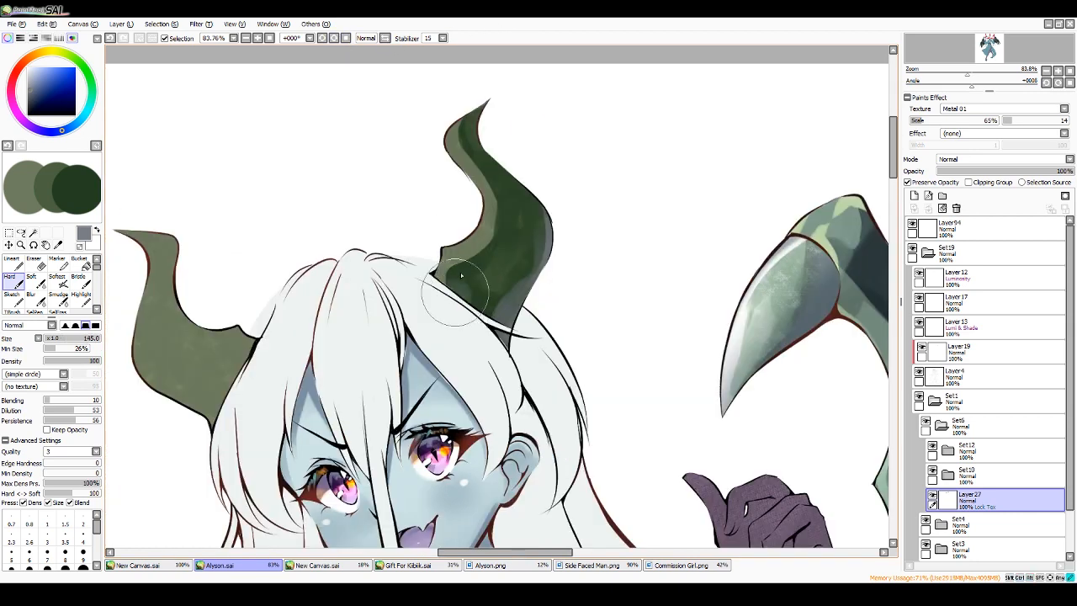
{"action": "scroll", "coordinate": [760, 117], "scroll_direction": "down", "scroll_amount": 3}
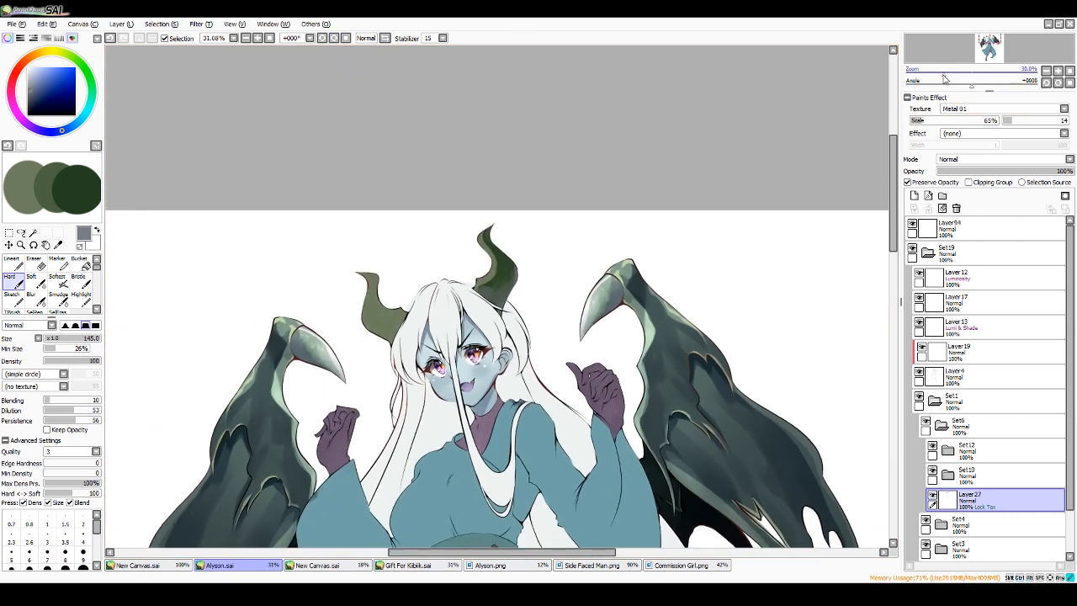
{"action": "scroll", "coordinate": [503, 291], "scroll_direction": "up", "scroll_amount": 2}
{"action": "key", "text": "ctrl+z"}
{"action": "right_click", "coordinate": [47, 187]}
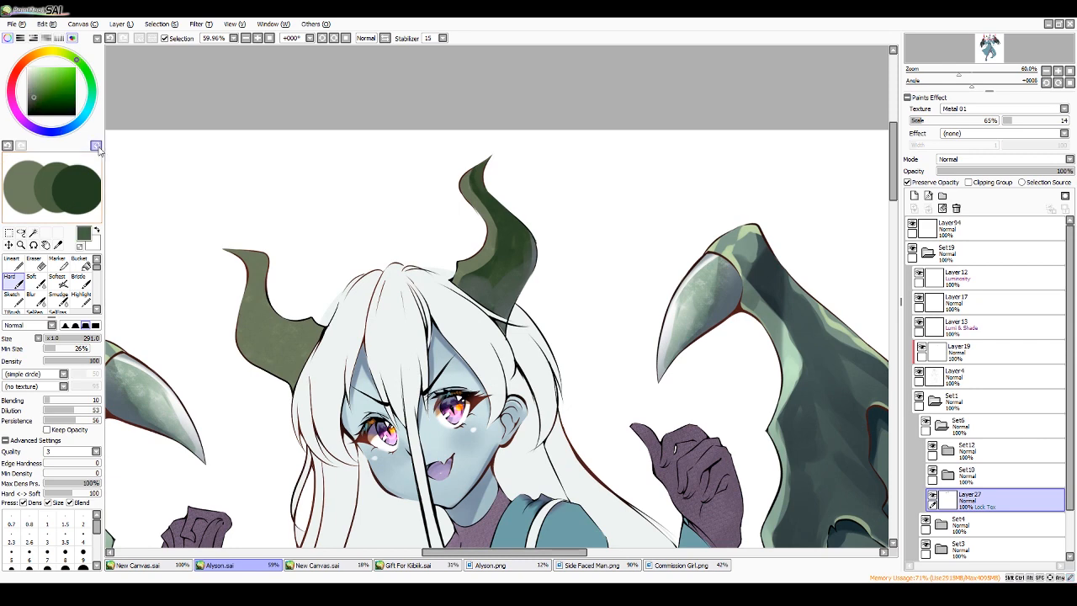
{"action": "left_click_drag", "start_coordinate": [496, 217], "coordinate": [482, 217]}
{"action": "left_click_drag", "start_coordinate": [483, 280], "coordinate": [519, 278]}
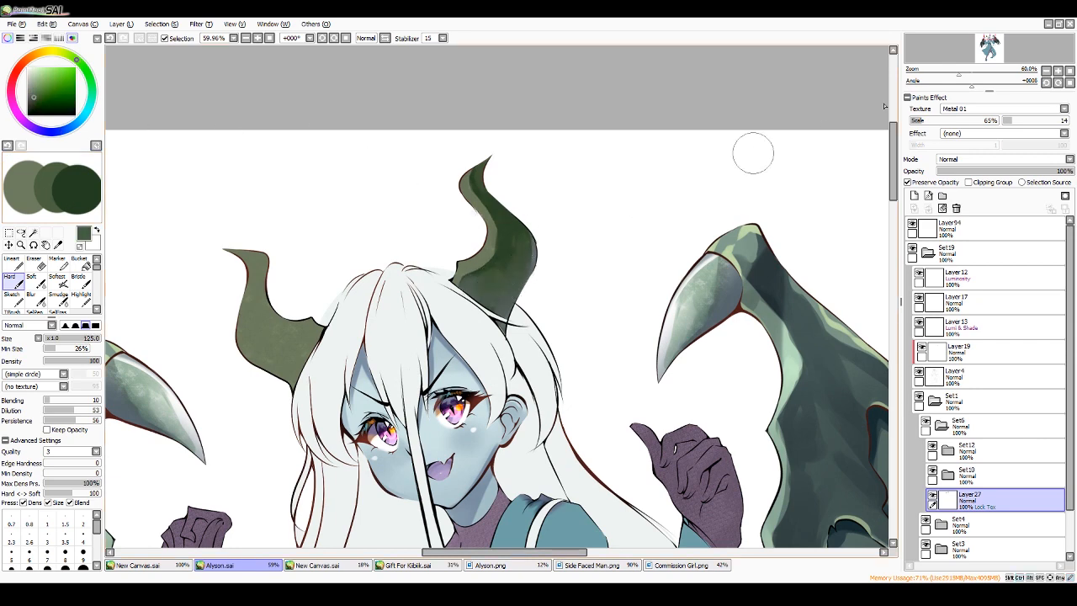
{"action": "mouse_move", "coordinate": [946, 75]}
{"action": "left_mouse_down"}
{"action": "mouse_move", "coordinate": [962, 74]}
{"action": "mouse_move", "coordinate": [938, 71]}
{"action": "left_mouse_up"}
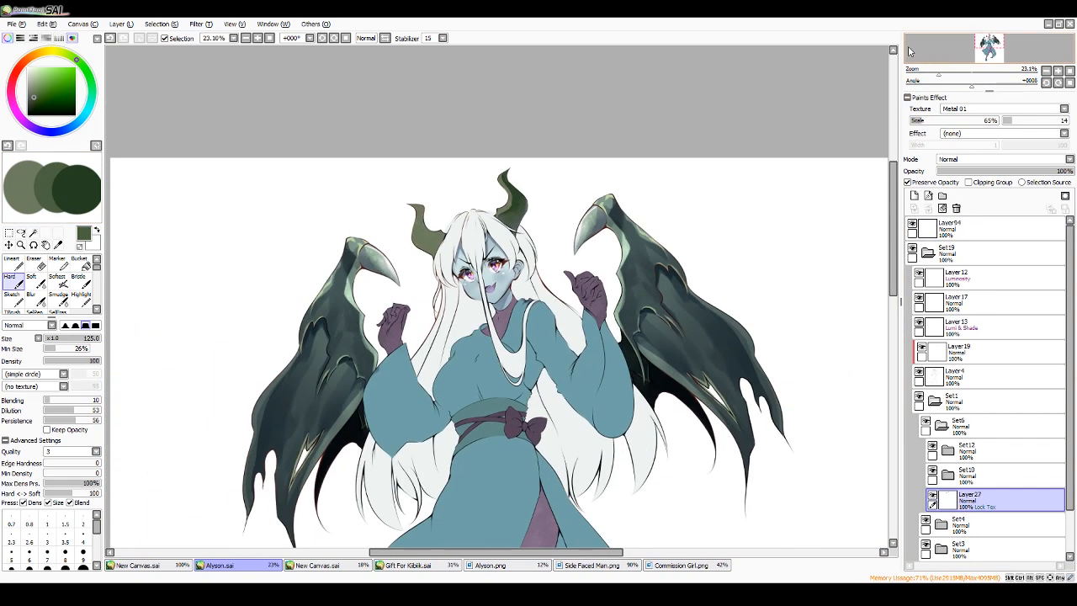
- Select the Highlight brush, preview it at size 500 on the swatch canvas and return to Alyson.sai
{"action": "left_click", "coordinate": [96, 307]}
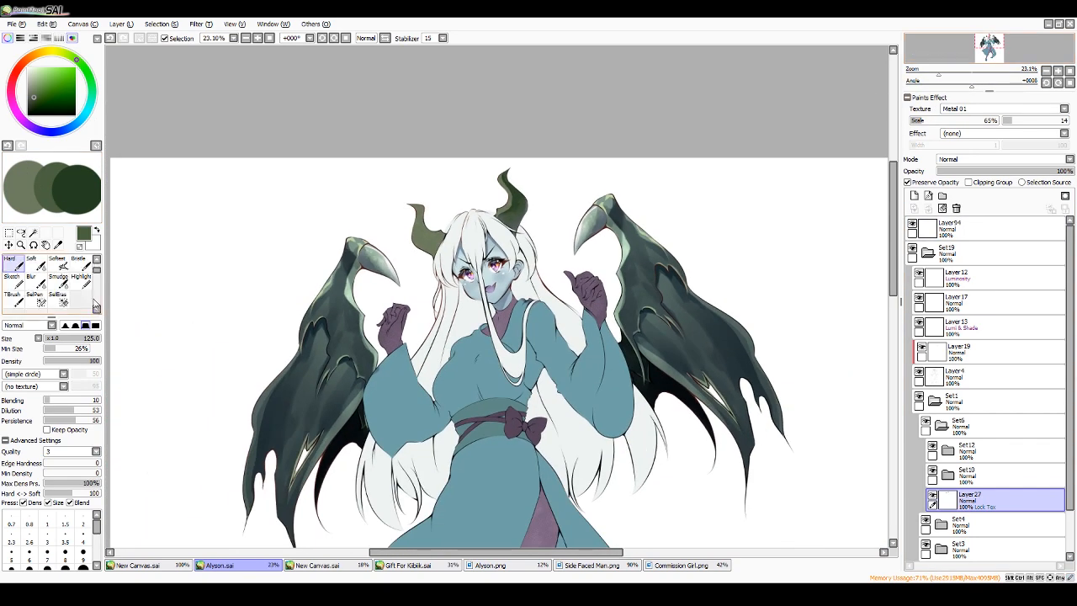
{"action": "left_click", "coordinate": [86, 285]}
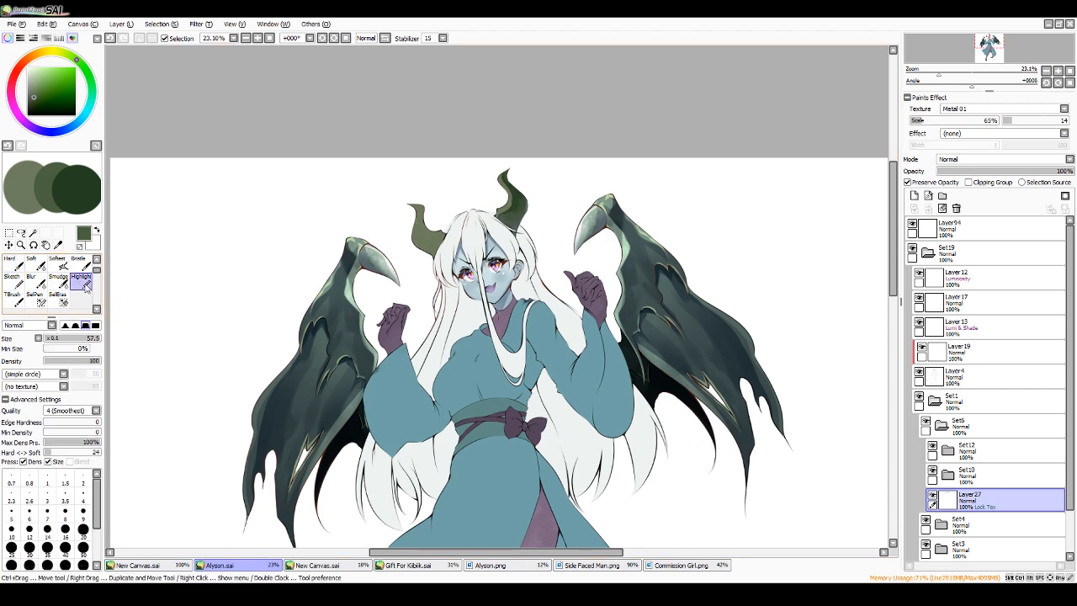
{"action": "left_click", "coordinate": [310, 568]}
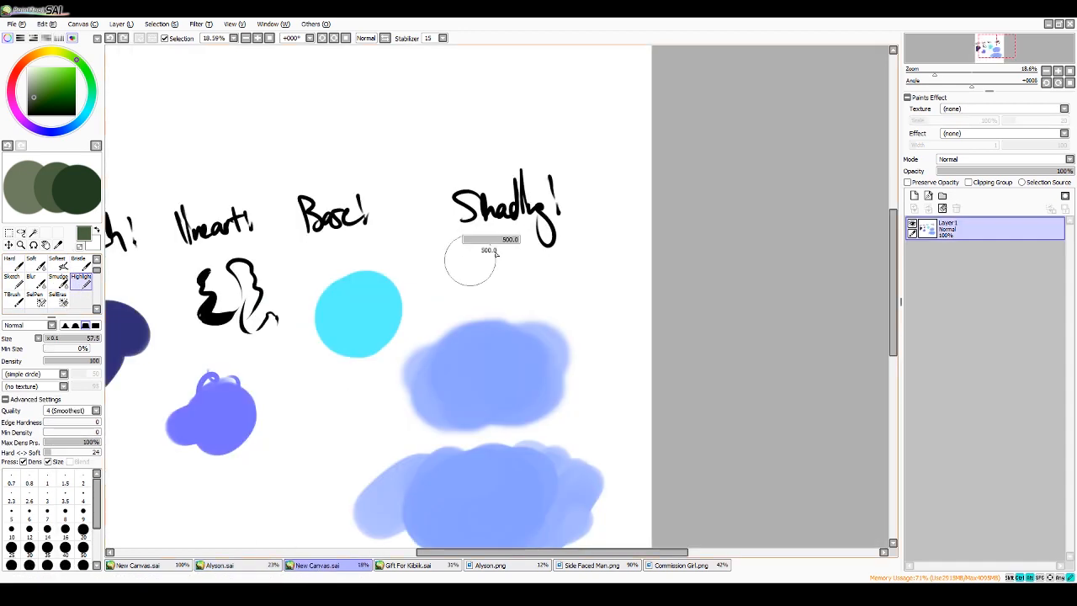
{"action": "left_click", "coordinate": [267, 568]}
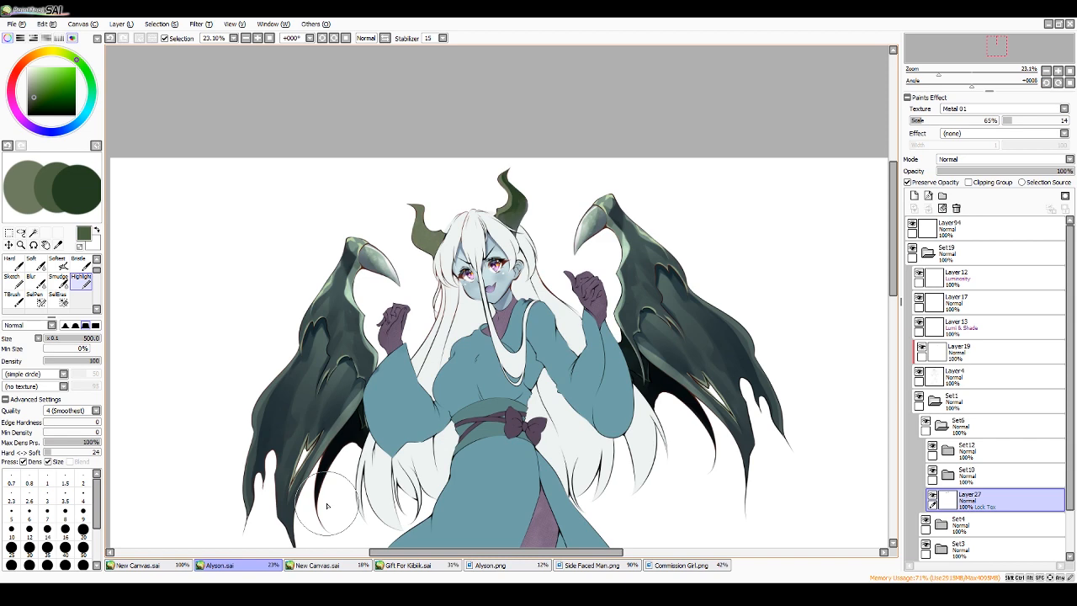
- Toggle the Set3 and Set6 groups to identify their contents, and hide the Set5 skin group
{"action": "left_click", "coordinate": [988, 36]}
{"action": "left_click", "coordinate": [968, 74]}
{"action": "left_click", "coordinate": [990, 37]}
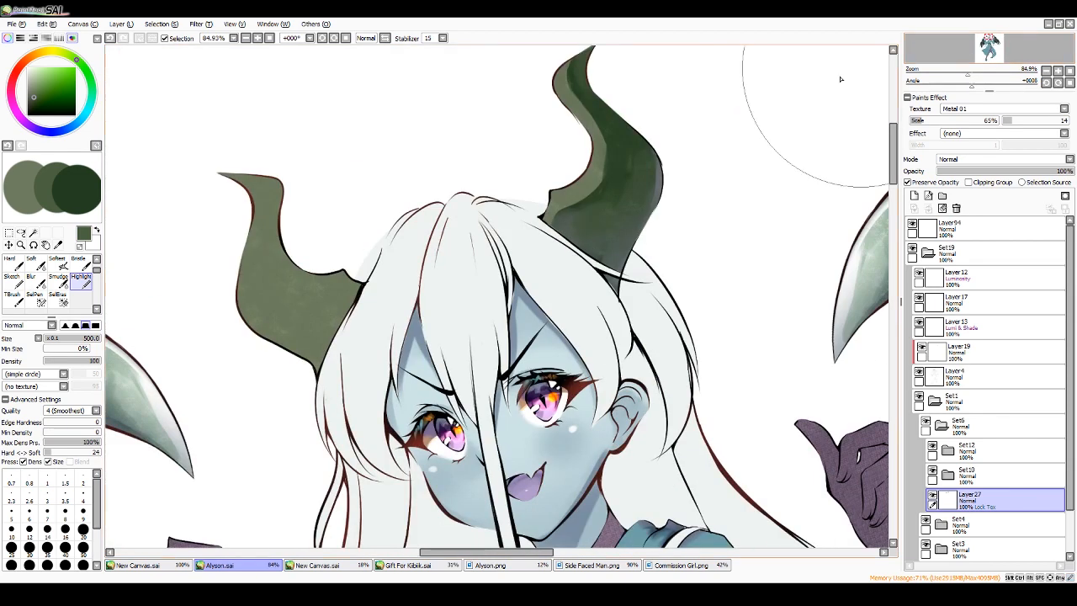
{"action": "left_click", "coordinate": [940, 425]}
{"action": "left_click", "coordinate": [926, 473]}
{"action": "left_click", "coordinate": [926, 471]}
{"action": "left_click", "coordinate": [926, 471]}
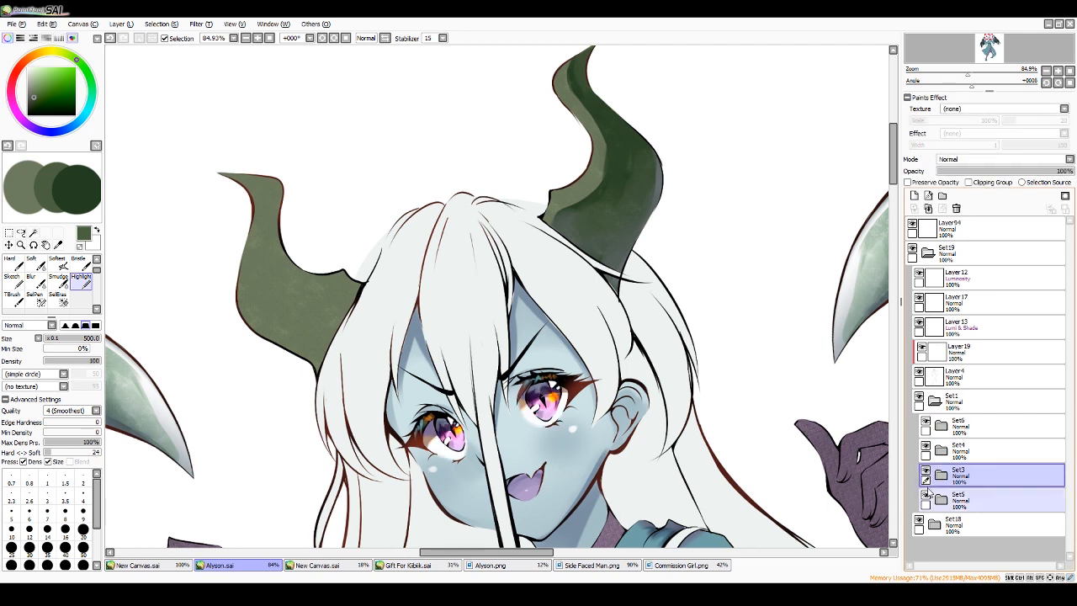
{"action": "left_click", "coordinate": [926, 495]}
{"action": "left_click", "coordinate": [927, 425]}
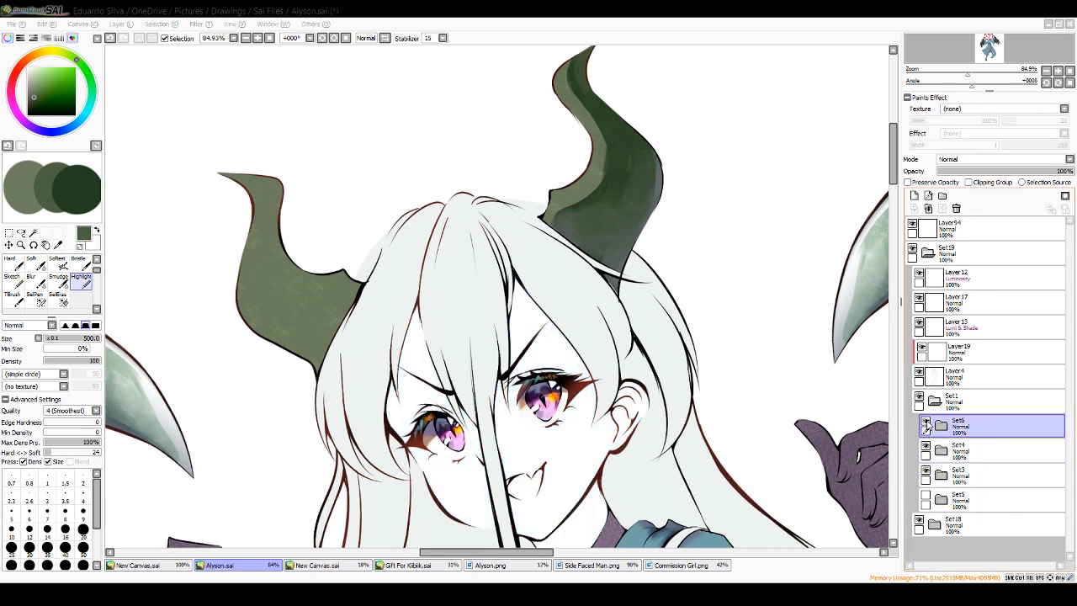
{"action": "left_click", "coordinate": [925, 422]}
{"action": "left_click", "coordinate": [926, 421]}
- Add a new layer above Layer29 in Set10, clipped to it and set to Luminosity mode
{"action": "left_click", "coordinate": [941, 425]}
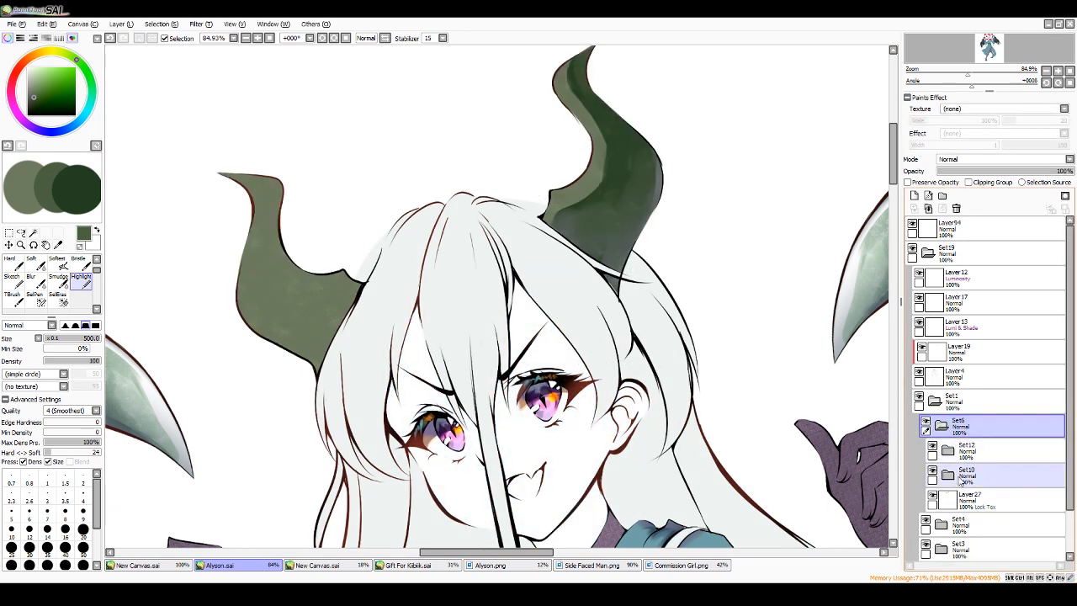
{"action": "left_click", "coordinate": [941, 476]}
{"action": "left_click", "coordinate": [915, 196]}
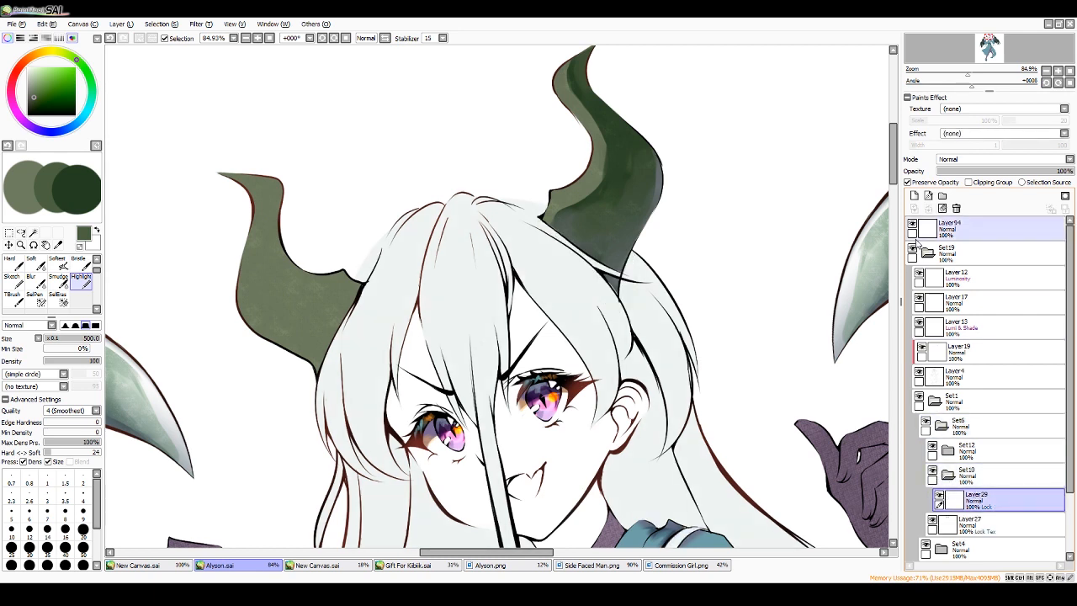
{"action": "left_click", "coordinate": [970, 183]}
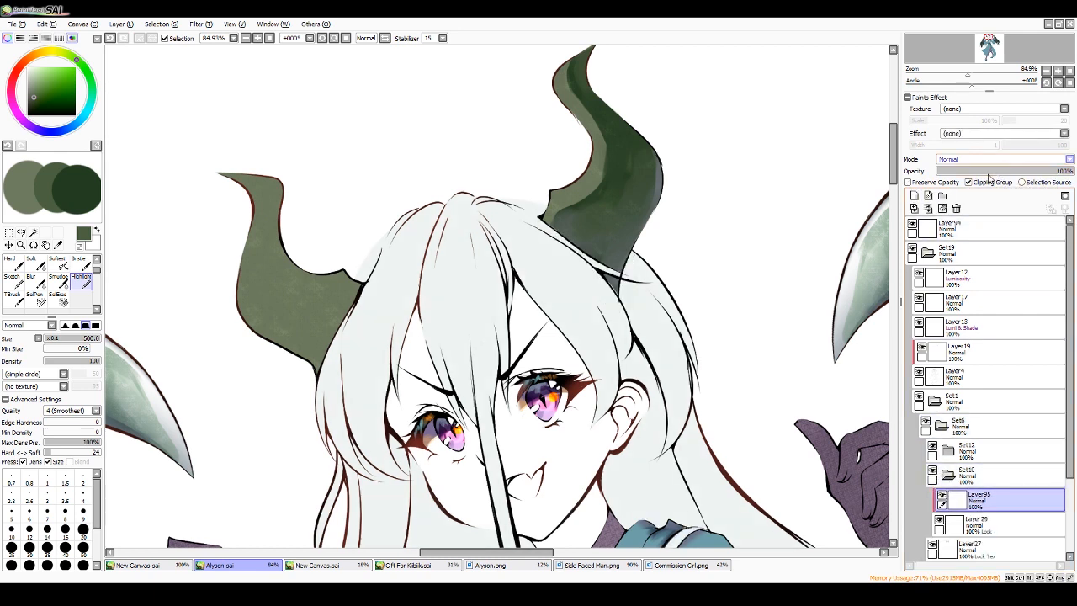
{"action": "left_click", "coordinate": [975, 209]}
- Sample the hair colour and paint vertical highlight streaks across the bangs with the Highlight brush at sizes 73.9 and 78
{"action": "right_click", "coordinate": [434, 285]}
{"action": "mouse_move", "coordinate": [467, 269]}
{"action": "left_mouse_down", "text": "ctrl+alt"}
{"action": "mouse_move", "coordinate": [435, 271]}
{"action": "mouse_move", "coordinate": [448, 356]}
{"action": "left_mouse_up", "text": "ctrl+alt"}
{"action": "mouse_move", "coordinate": [427, 282]}
{"action": "left_mouse_down"}
{"action": "mouse_move", "coordinate": [437, 341]}
{"action": "mouse_move", "coordinate": [446, 315]}
{"action": "left_mouse_up"}
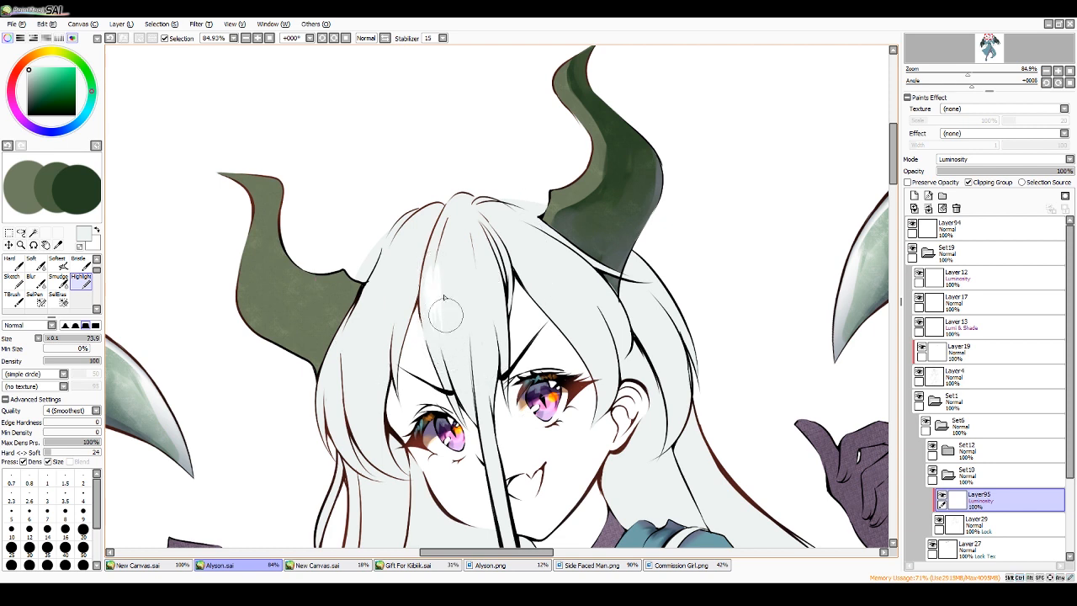
{"action": "left_click_drag", "start_coordinate": [451, 268], "coordinate": [456, 322]}
{"action": "left_click_drag", "start_coordinate": [468, 297], "coordinate": [482, 330], "text": "ctrl+alt"}
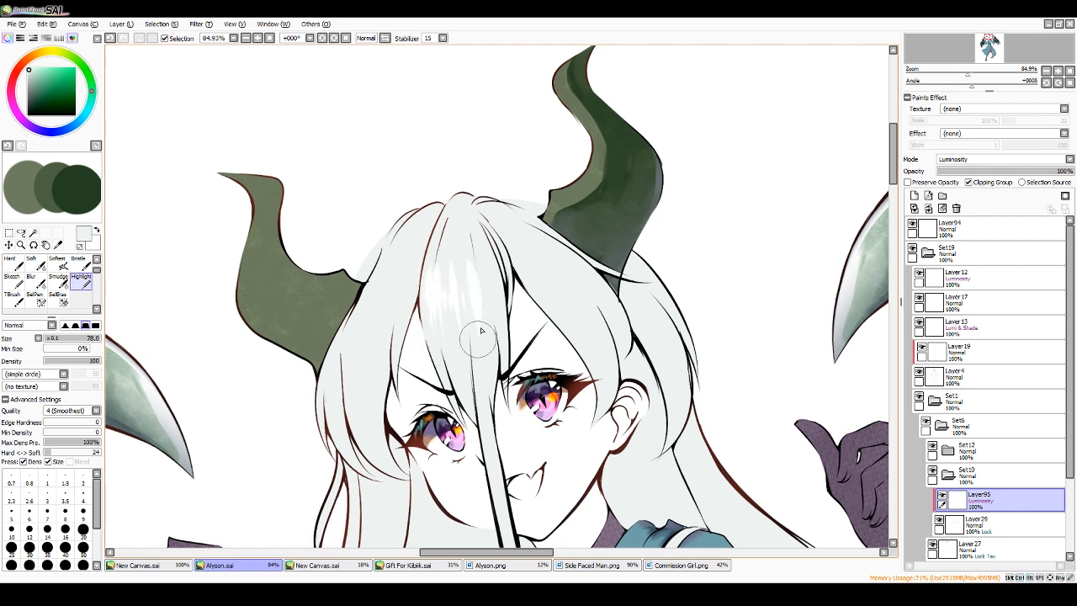
{"action": "left_click_drag", "start_coordinate": [491, 290], "coordinate": [489, 345]}
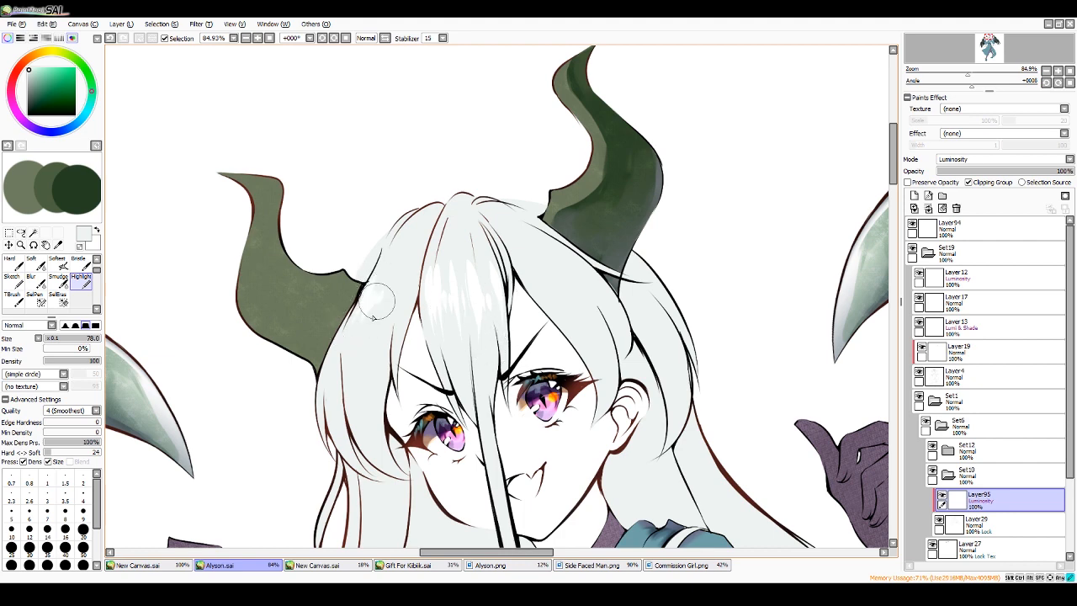
{"action": "left_click_drag", "start_coordinate": [407, 270], "coordinate": [397, 318]}
- Examine the hair highlights in Alyson.png and in the blonde horned character's drawing, and return to Alyson.sai
{"action": "left_click", "coordinate": [537, 565]}
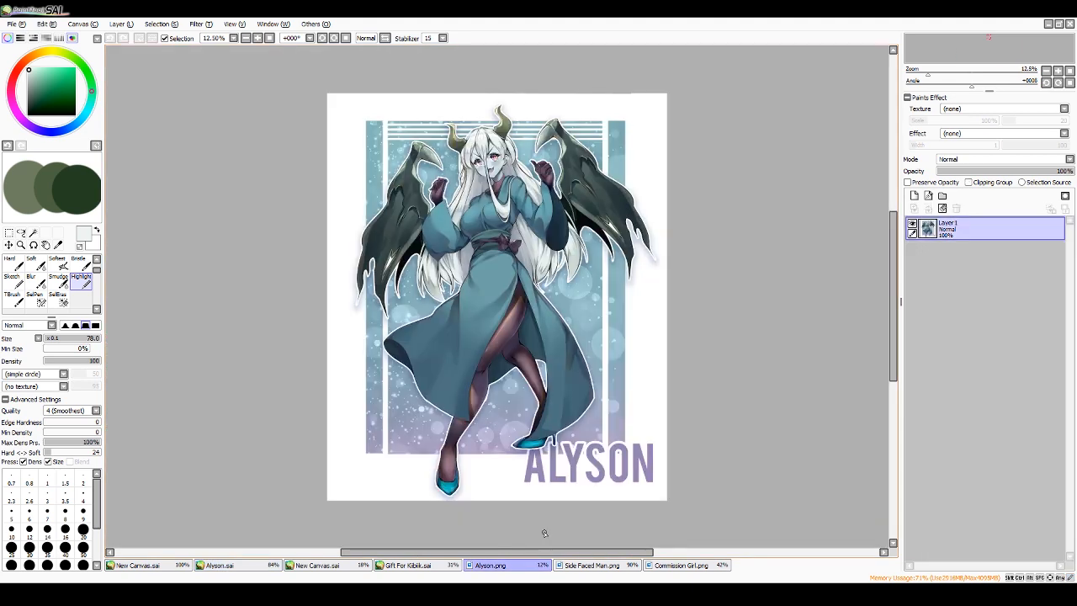
{"action": "left_click_drag", "start_coordinate": [942, 74], "coordinate": [955, 74]}
{"action": "left_click_drag", "start_coordinate": [968, 52], "coordinate": [964, 39]}
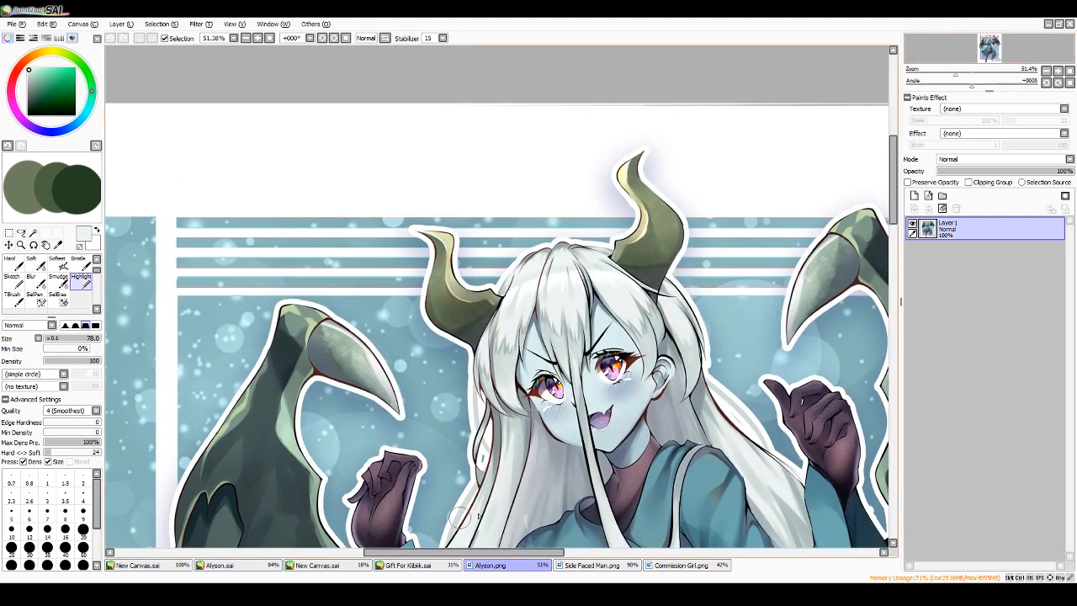
{"action": "left_click", "coordinate": [440, 562]}
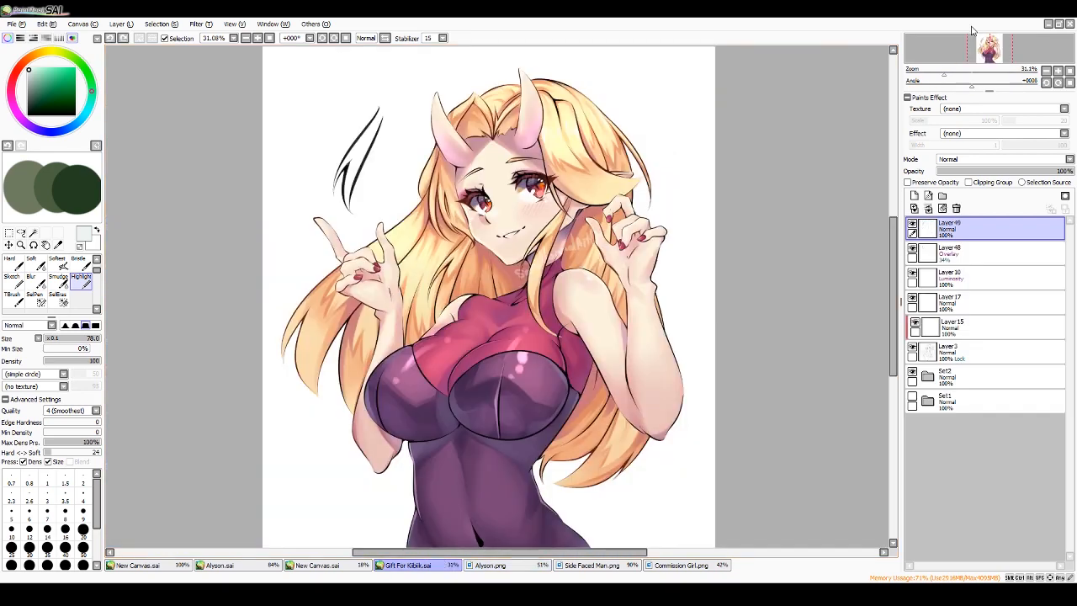
{"action": "left_click_drag", "start_coordinate": [962, 74], "coordinate": [973, 74]}
{"action": "left_click_drag", "start_coordinate": [988, 51], "coordinate": [993, 41]}
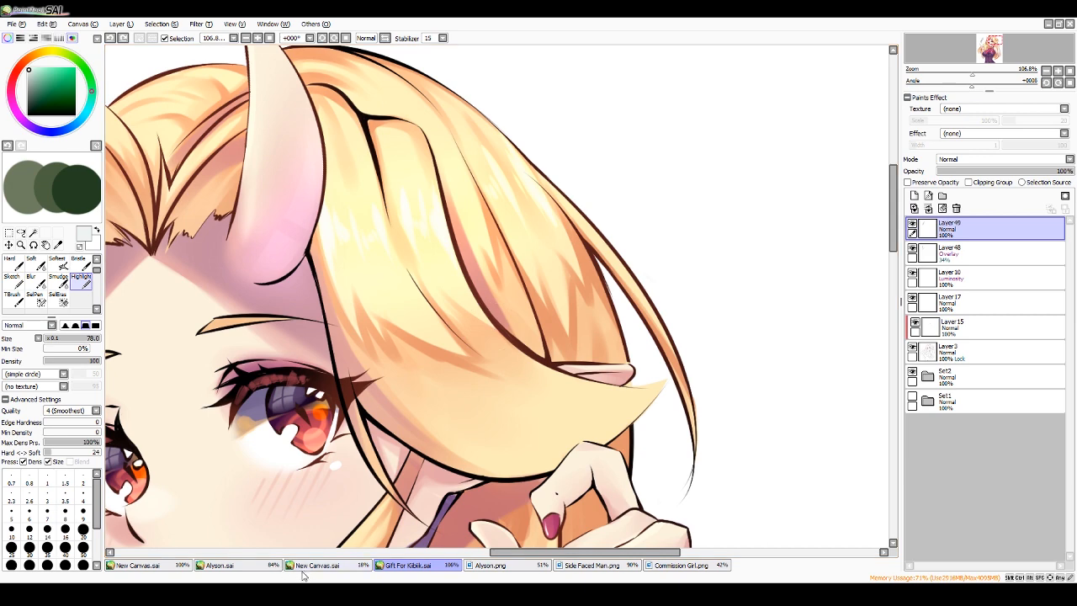
{"action": "left_click", "coordinate": [266, 562]}
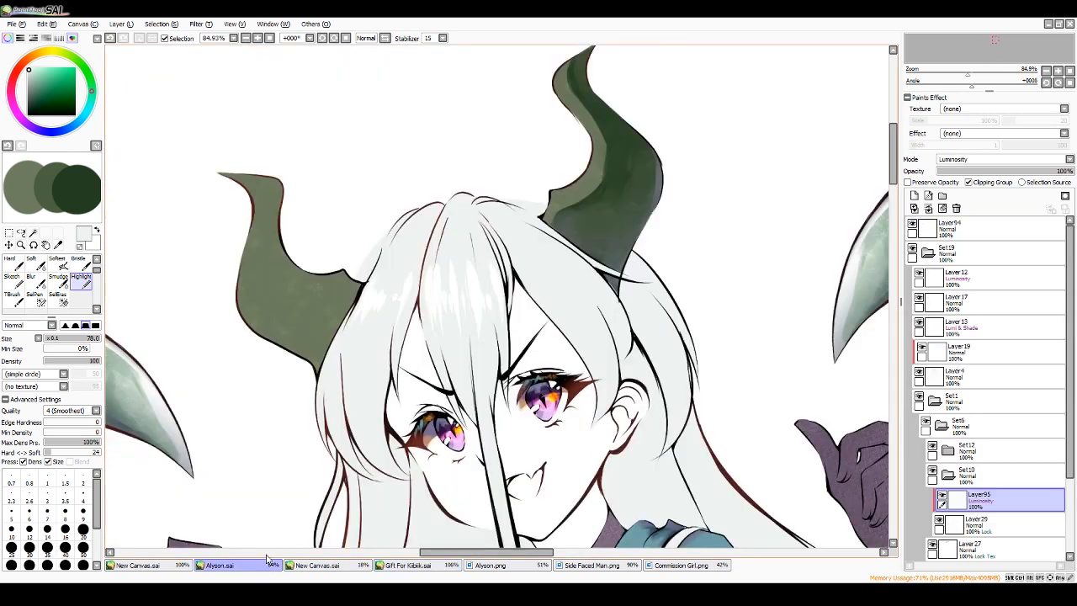
{"action": "left_click_drag", "start_coordinate": [962, 75], "coordinate": [940, 72]}
{"action": "left_click", "coordinate": [989, 42]}
- On the brush swatch canvas, review the settings of the Sketch, Lineart, Marker, Softest, Hard and Soft brushes
{"action": "left_click", "coordinate": [353, 566]}
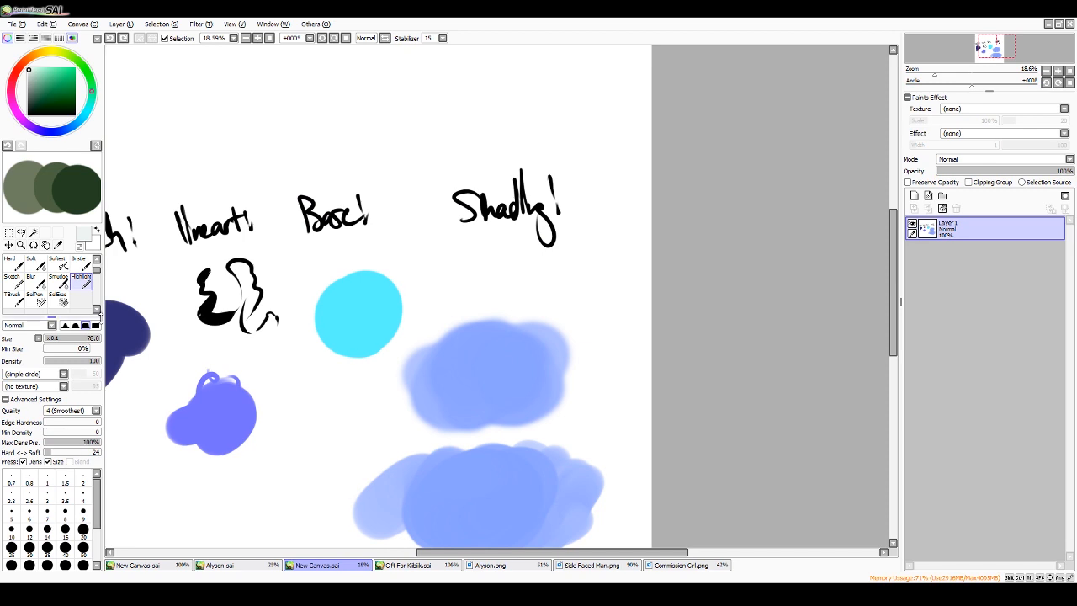
{"action": "left_click_drag", "start_coordinate": [96, 270], "coordinate": [96, 266]}
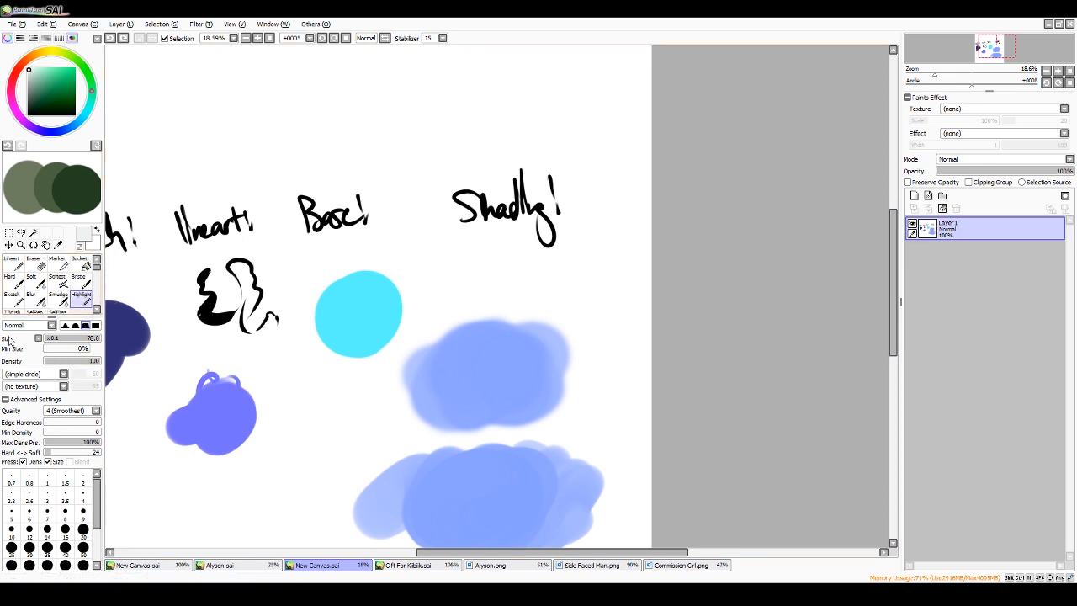
{"action": "left_click_drag", "start_coordinate": [446, 553], "coordinate": [384, 553]}
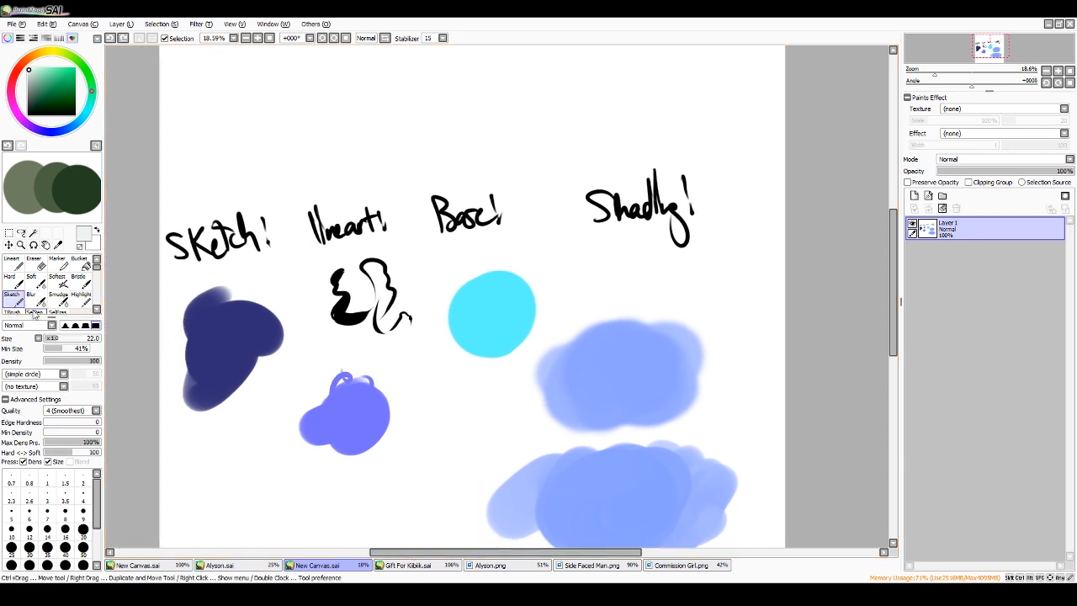
{"action": "left_click", "coordinate": [12, 262]}
{"action": "left_click", "coordinate": [13, 296]}
{"action": "left_click", "coordinate": [59, 266]}
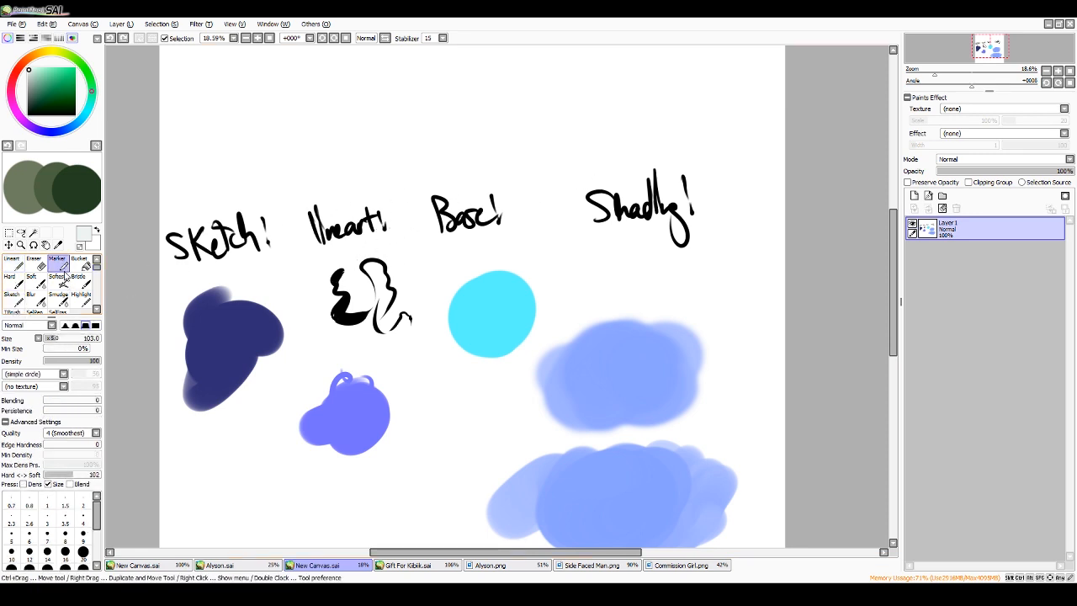
{"action": "left_click_drag", "start_coordinate": [894, 262], "coordinate": [899, 284]}
{"action": "left_click", "coordinate": [59, 283]}
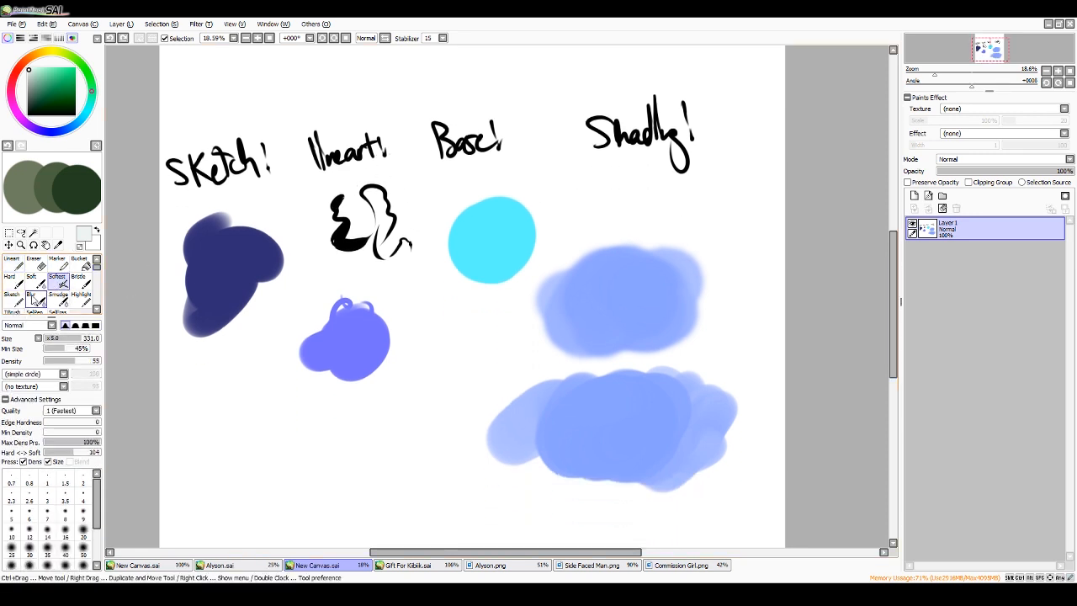
{"action": "left_click", "coordinate": [15, 285]}
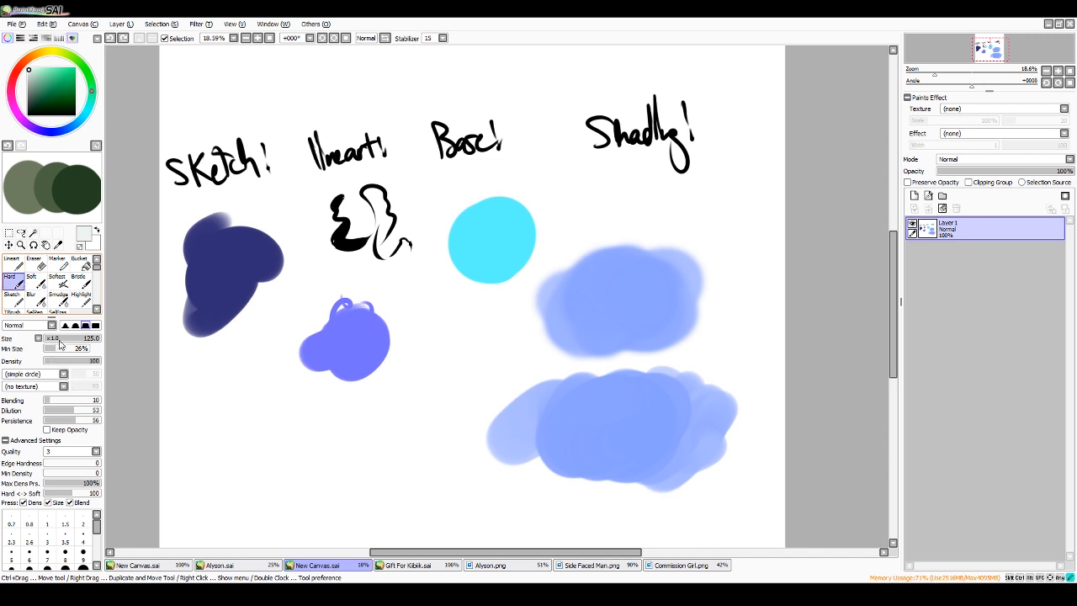
{"action": "left_click", "coordinate": [37, 282]}
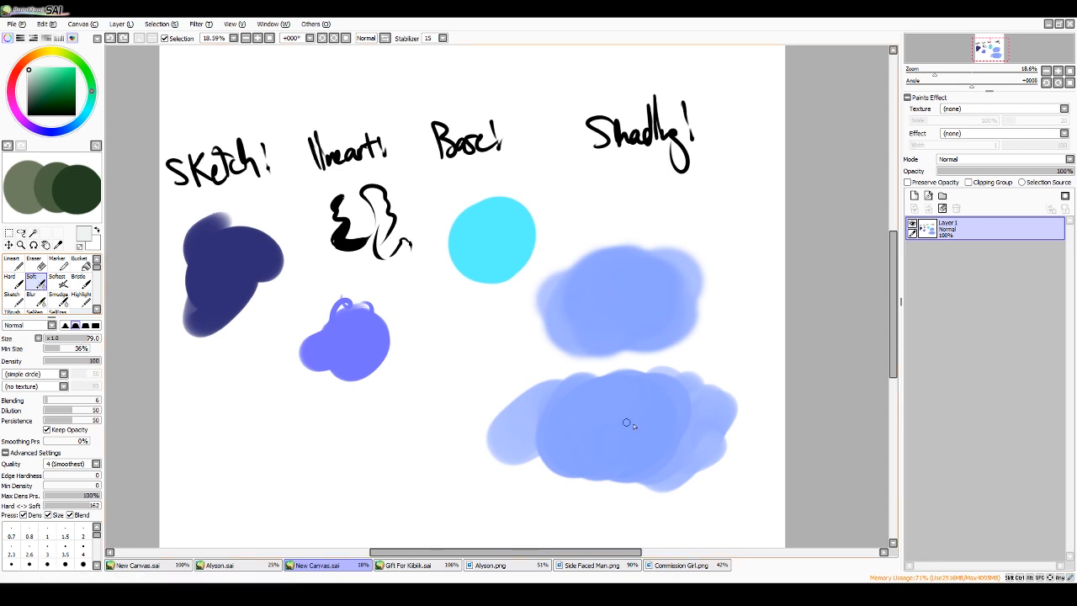
- Try strokes with the Softest brush at size 500 above the upper blue shading swatch, and undo them
{"action": "left_click", "coordinate": [59, 283]}
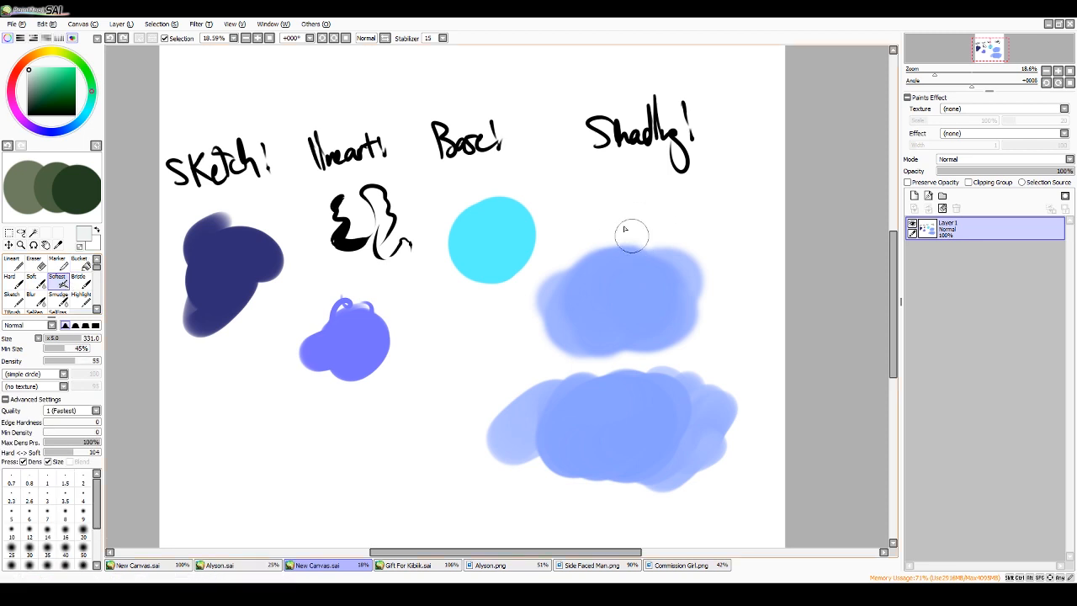
{"action": "left_click_drag", "start_coordinate": [579, 222], "coordinate": [607, 218]}
{"action": "mouse_move", "coordinate": [661, 178]}
{"action": "left_mouse_down"}
{"action": "mouse_move", "coordinate": [598, 207]}
{"action": "mouse_move", "coordinate": [577, 245]}
{"action": "mouse_move", "coordinate": [623, 211]}
{"action": "mouse_move", "coordinate": [605, 162]}
{"action": "left_mouse_up"}
{"action": "key", "text": "ctrl+z"}
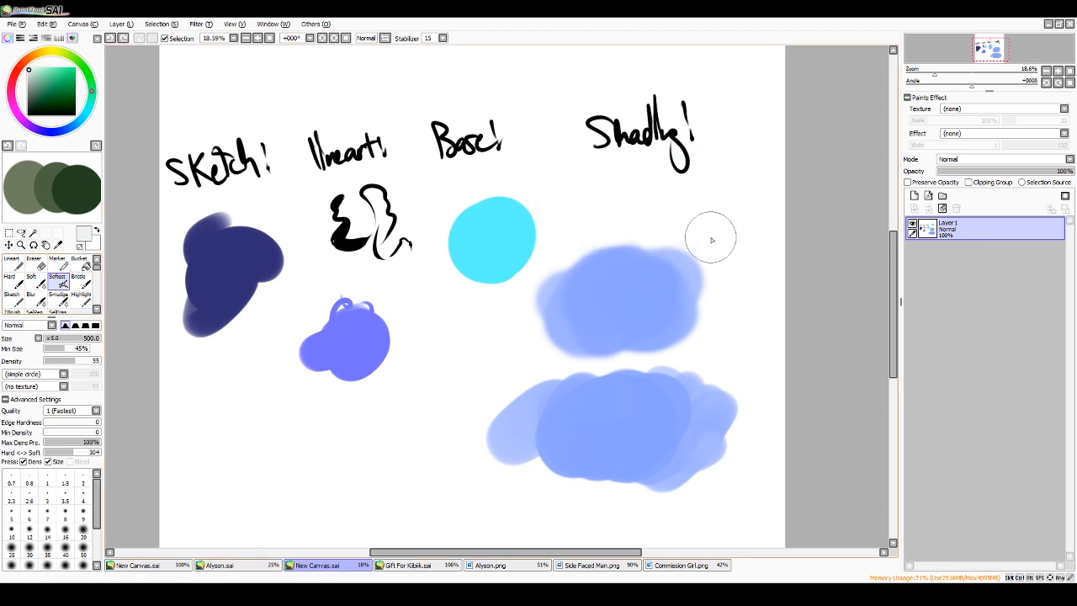